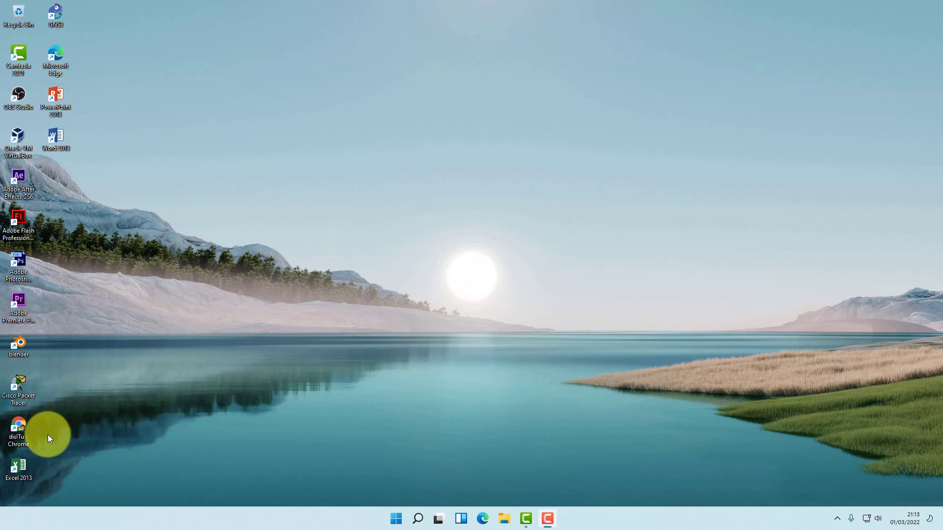
Launch Chrome and go to mikrotik.com.
double_click(29, 438)
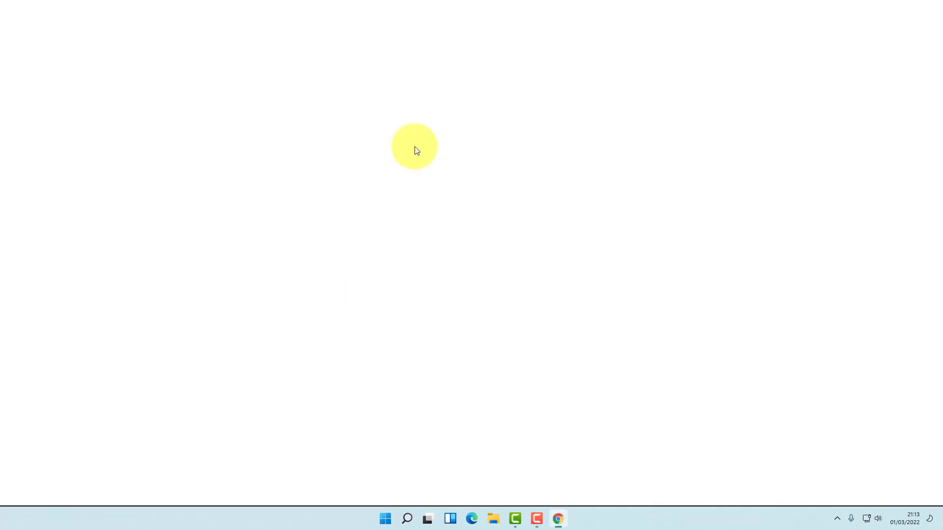
click(393, 28)
text(m)
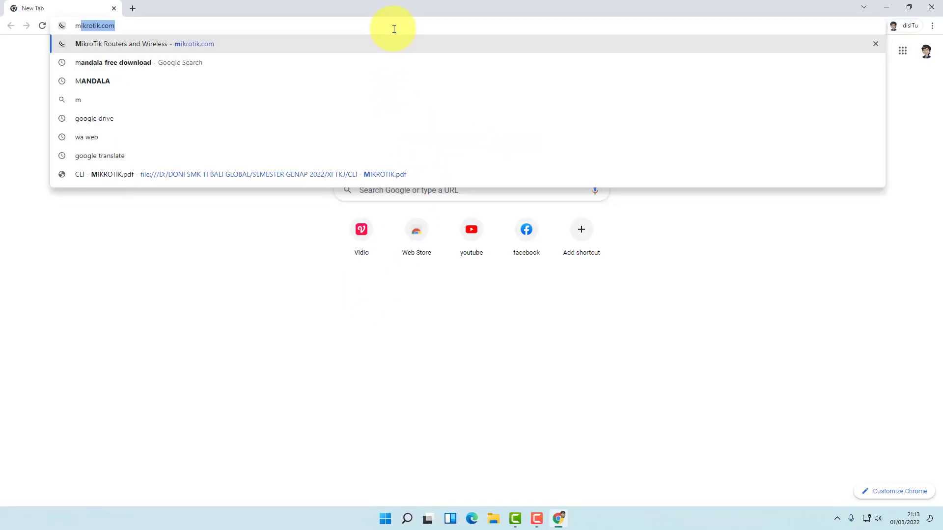
text(ikrotik.com)
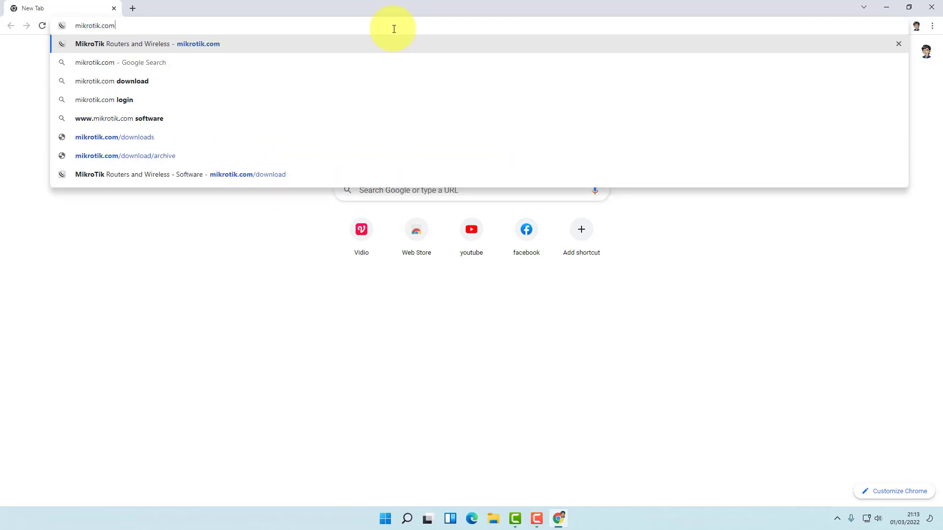
key(Return)
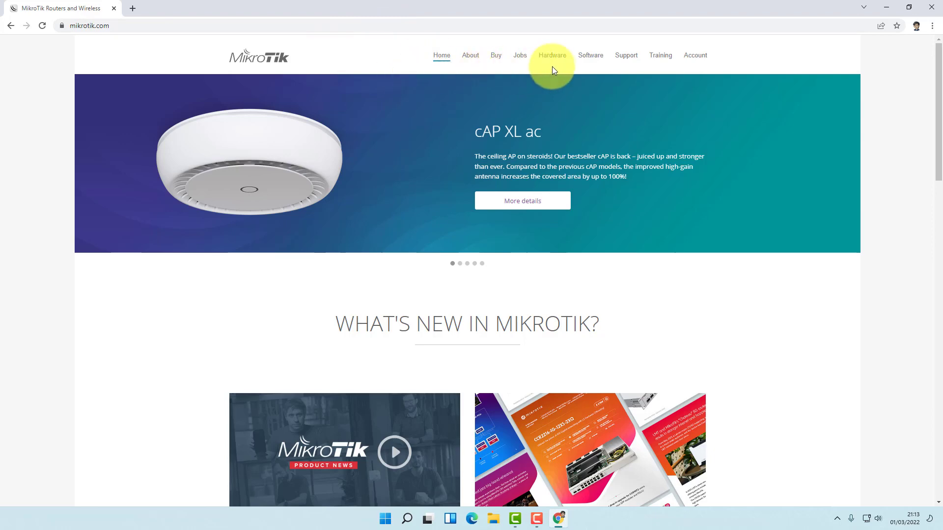
Open the Software downloads page and scroll to the Cloud Hosted Router section.
click(593, 62)
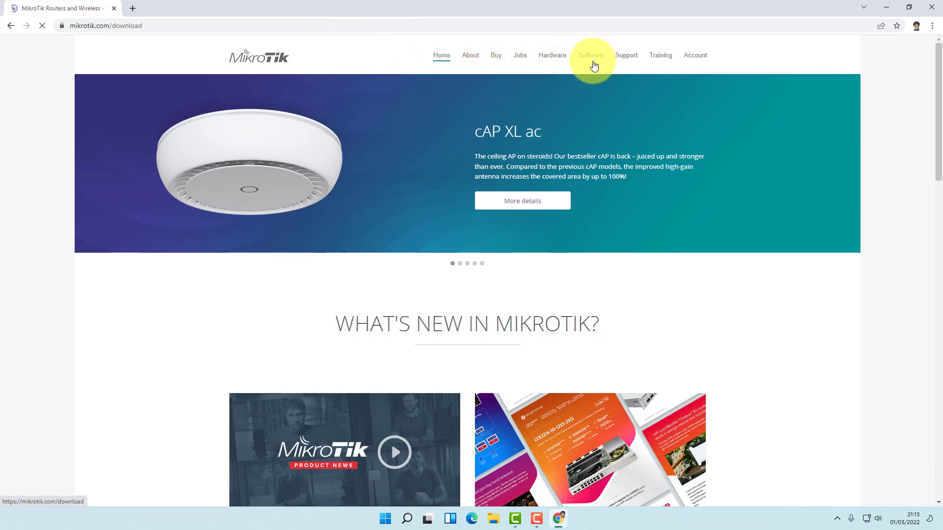
scroll(525, 268, down, 3)
scroll(522, 268, down, 9)
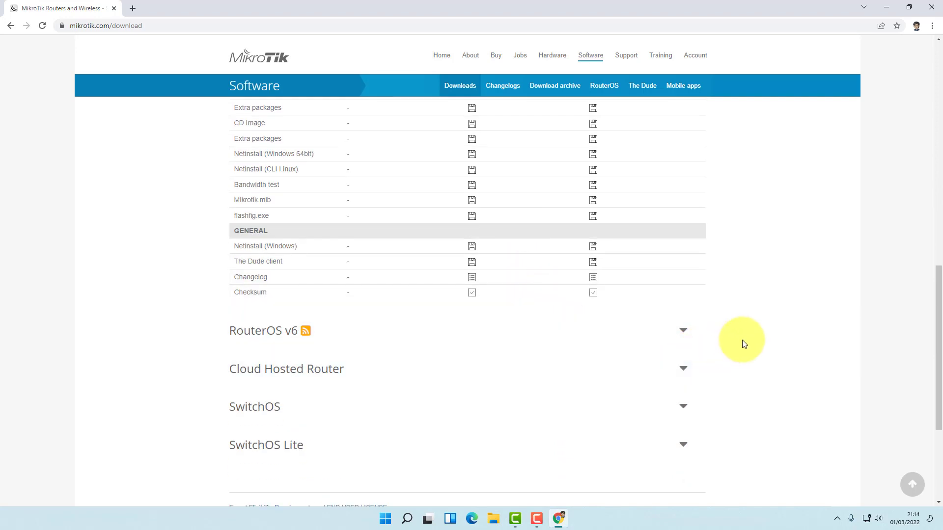
scroll(741, 340, down, 3)
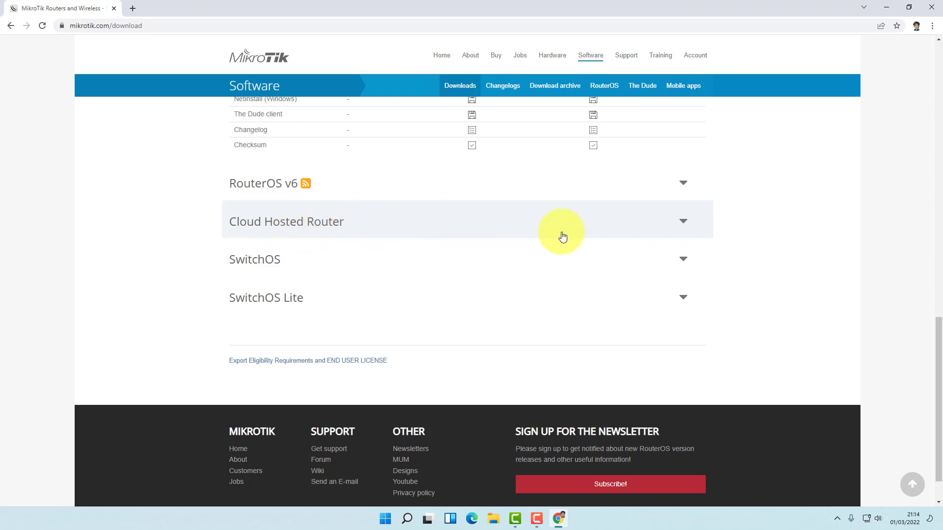
Download the Cloud Hosted Router 7.1.3 and 6.49.3 OVA templates, then minimise Chrome.
click(607, 235)
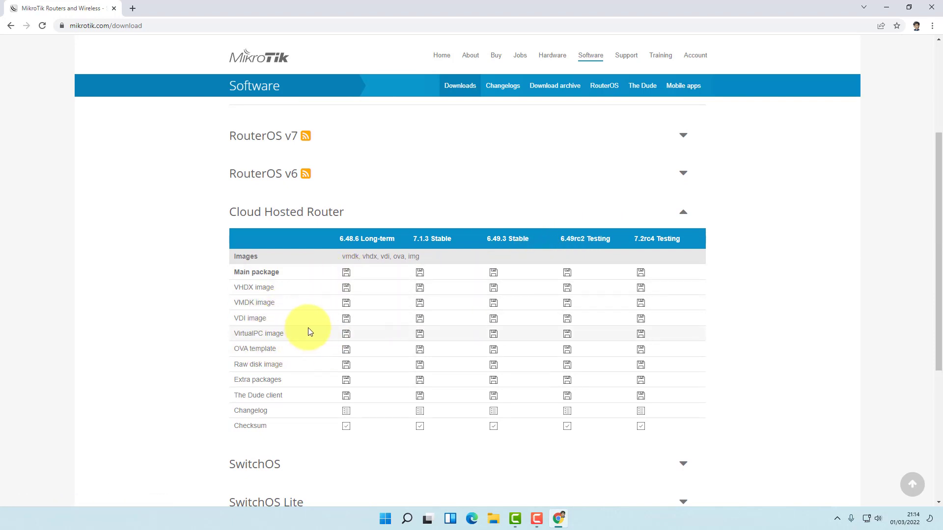
scroll(319, 351, down, 1)
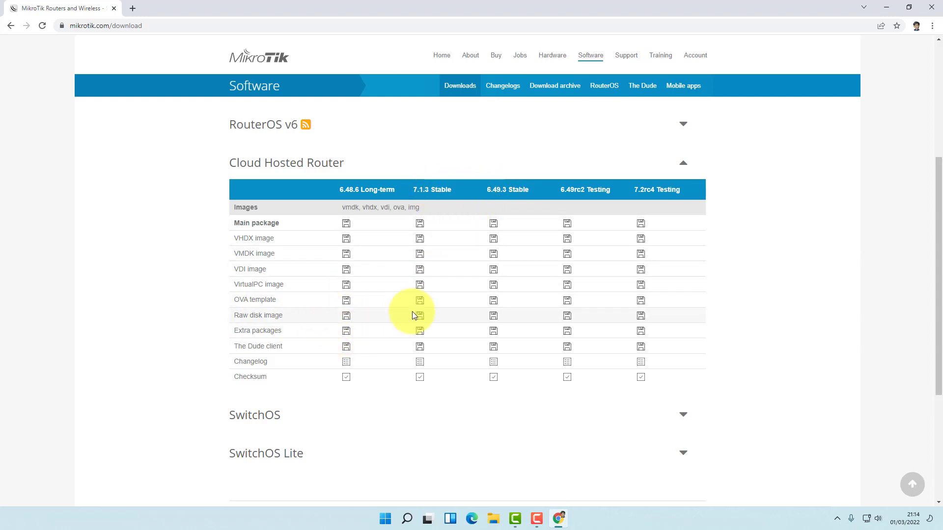
click(421, 301)
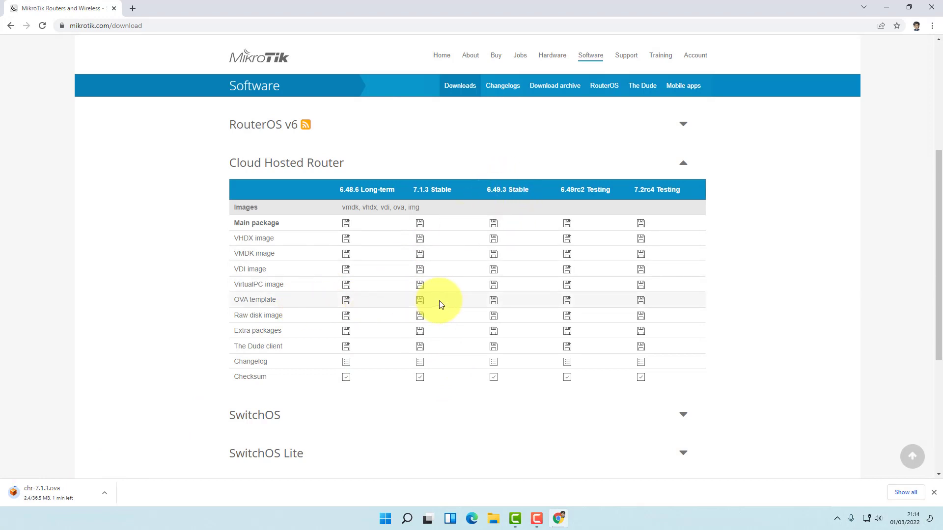
click(495, 301)
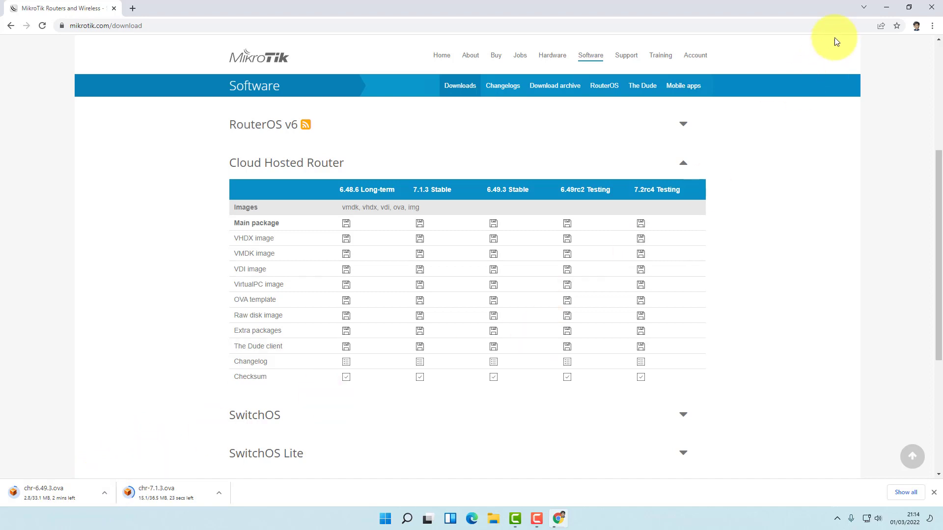
click(886, 9)
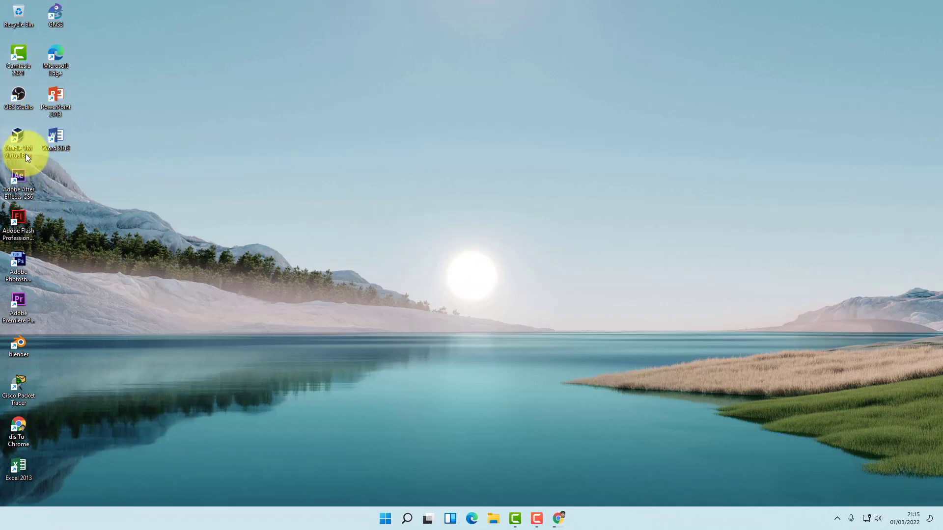
Restore Chrome showing the MikroTik download page with both CHR downloads.
click(558, 518)
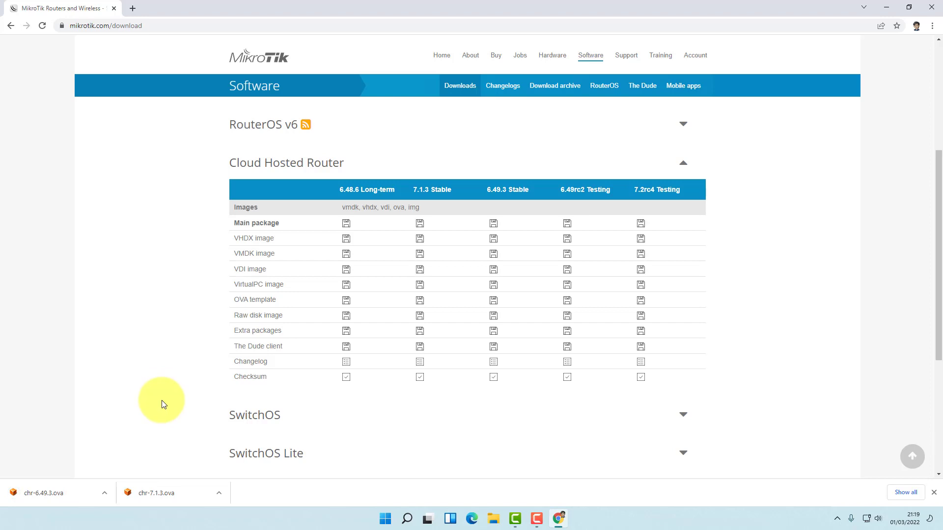
Show chr-6.49.3.ova in its Downloads folder, close Chrome, and open the file for import.
click(101, 493)
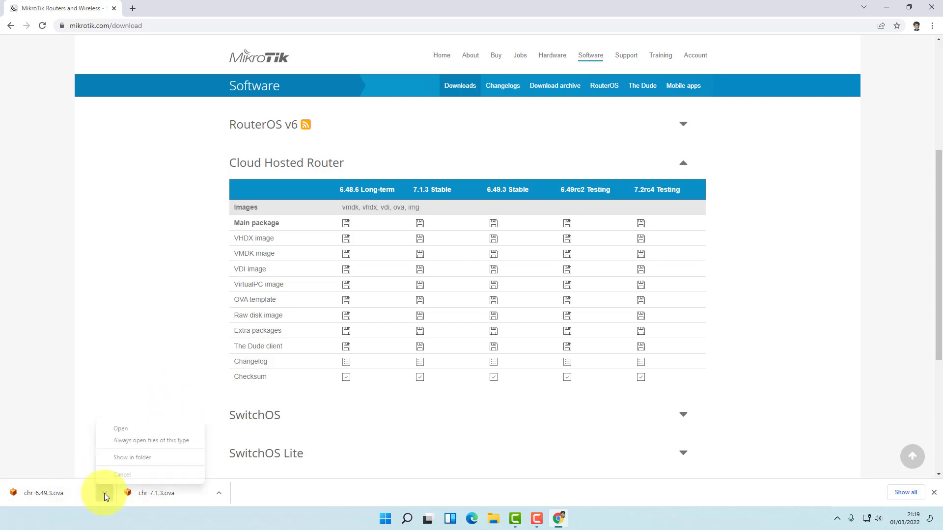
click(131, 455)
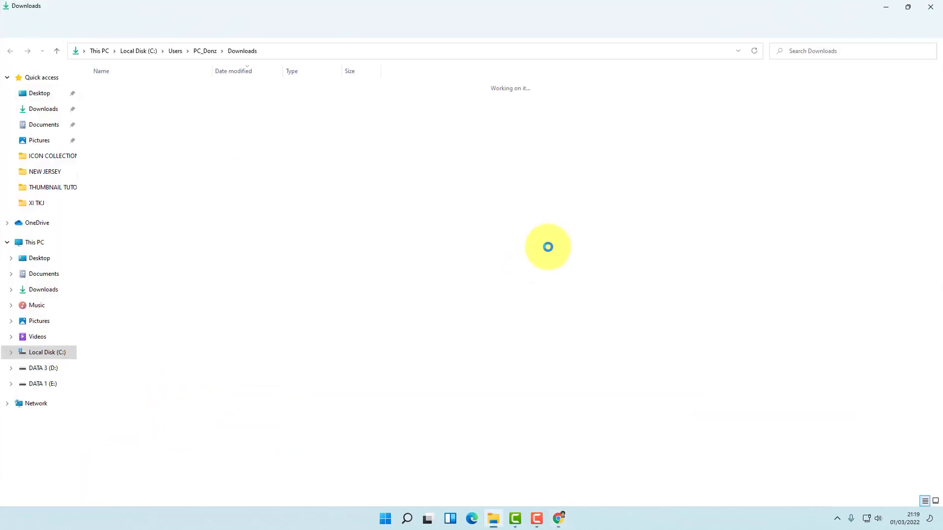
click(559, 520)
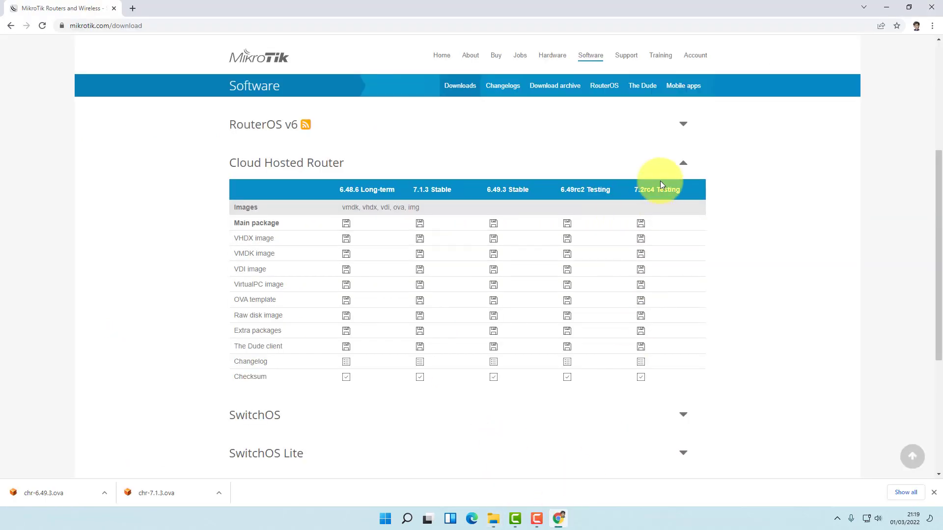
click(932, 8)
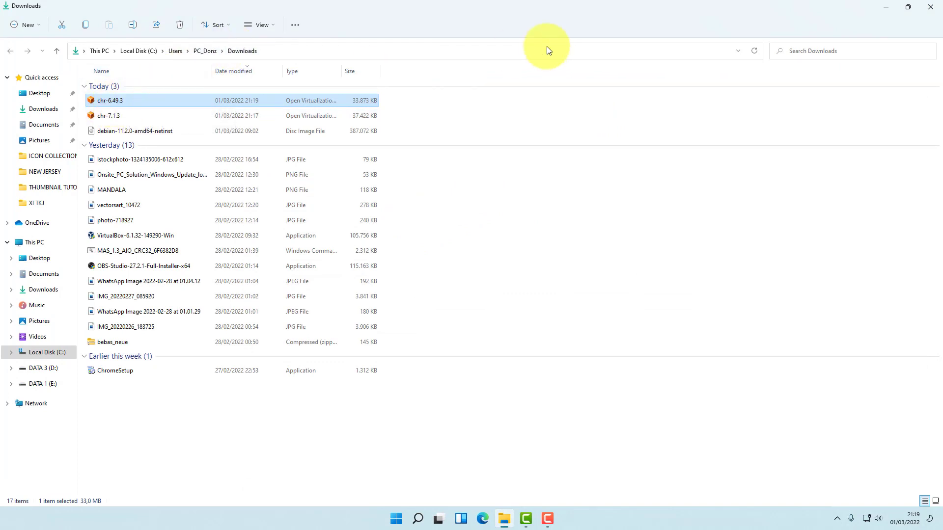
click(903, 8)
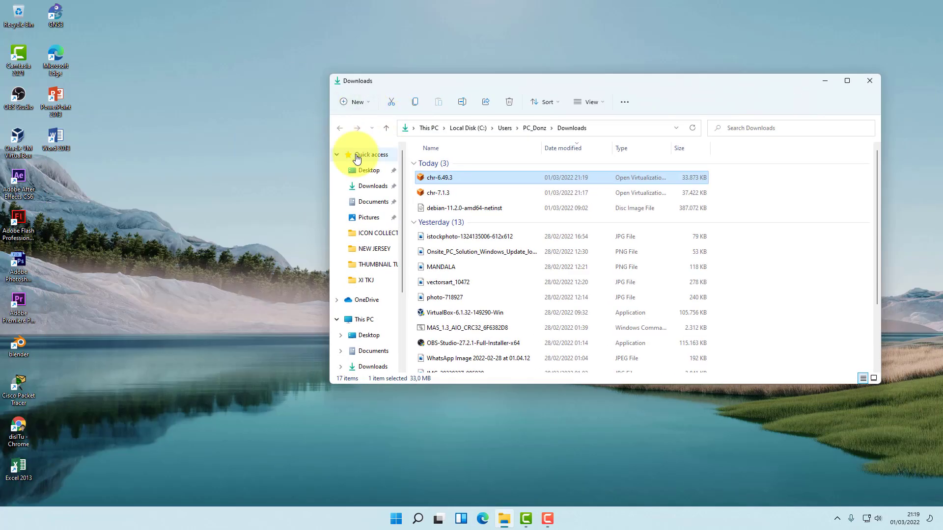
right_click(447, 178)
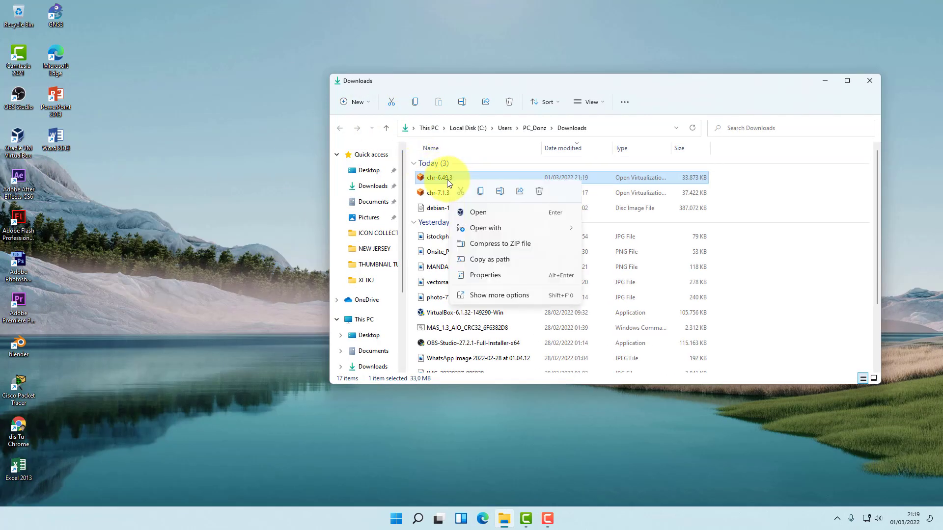
click(481, 213)
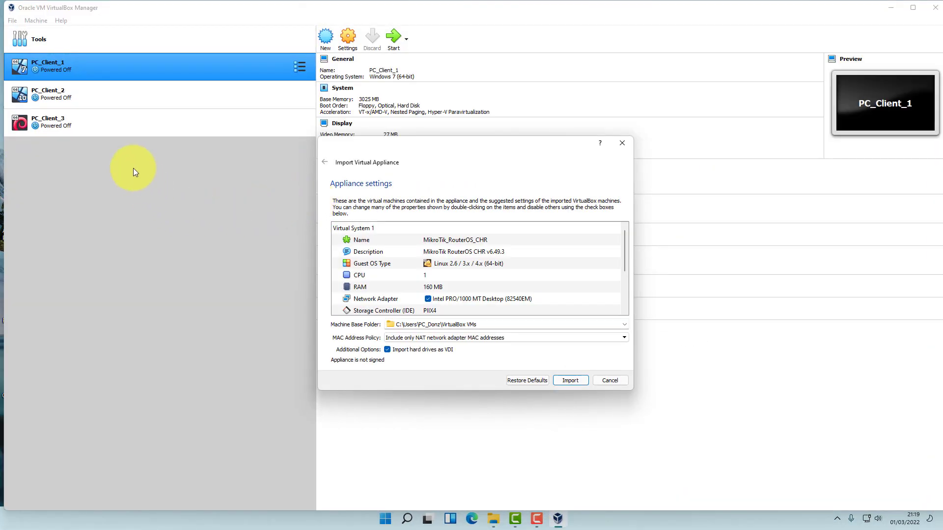
Import the MikroTik_RouterOS_CHR appliance and open the new VM's settings.
click(569, 382)
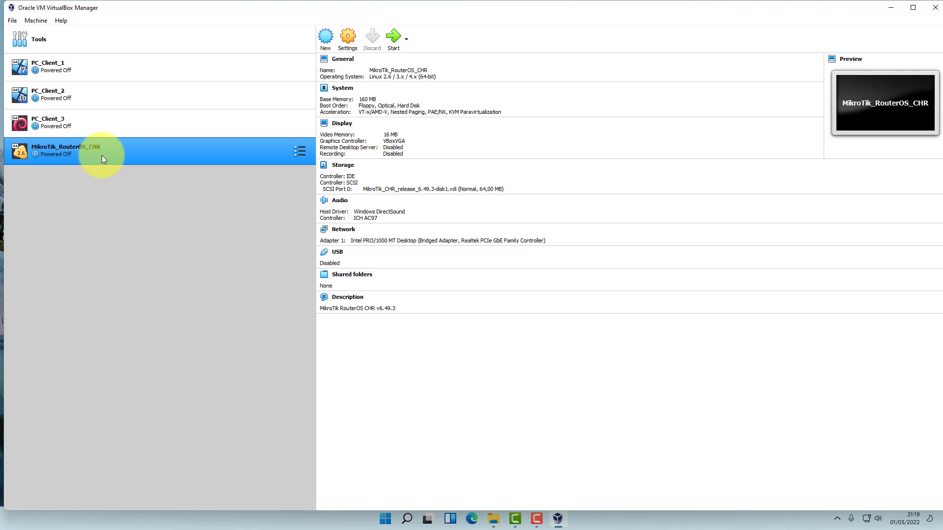
click(348, 41)
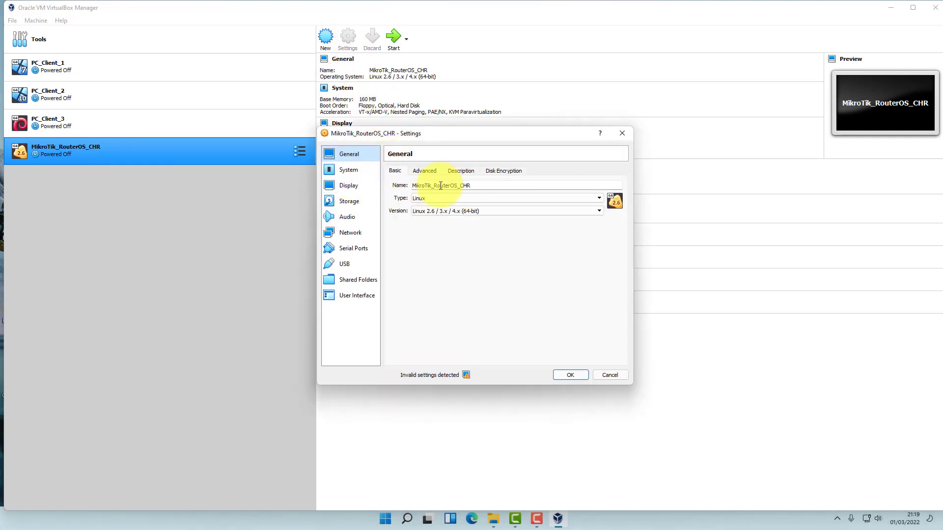
Rename the VM to MikroTik_1 and set its graphics controller to VMSVGA.
drag(434, 185, 486, 185)
text(1)
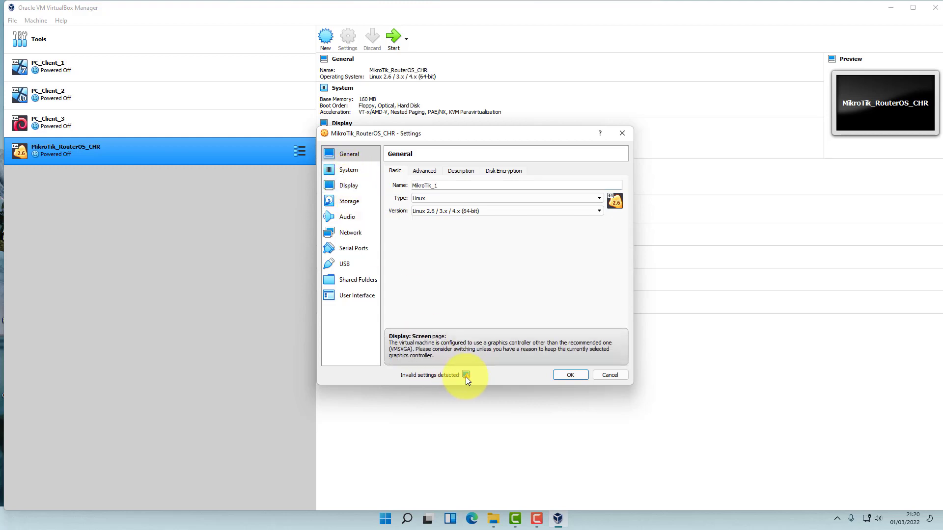
click(350, 185)
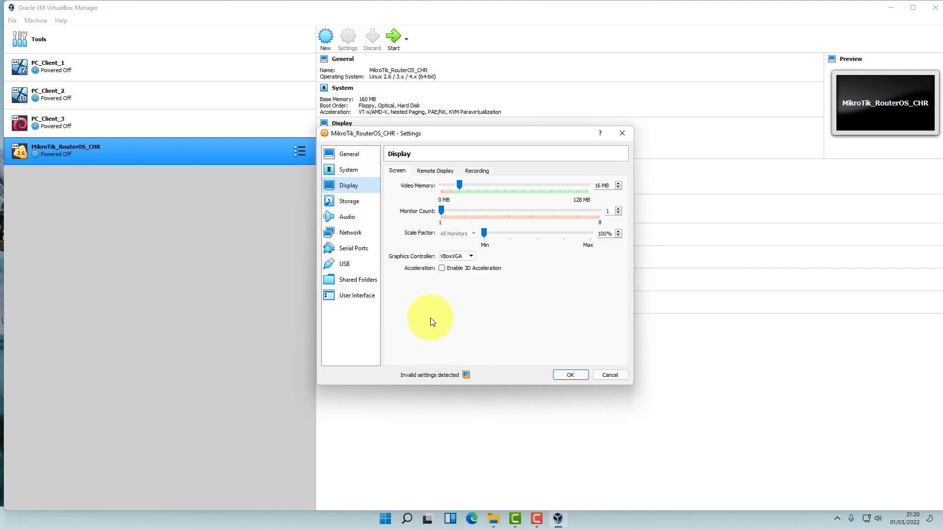
click(471, 257)
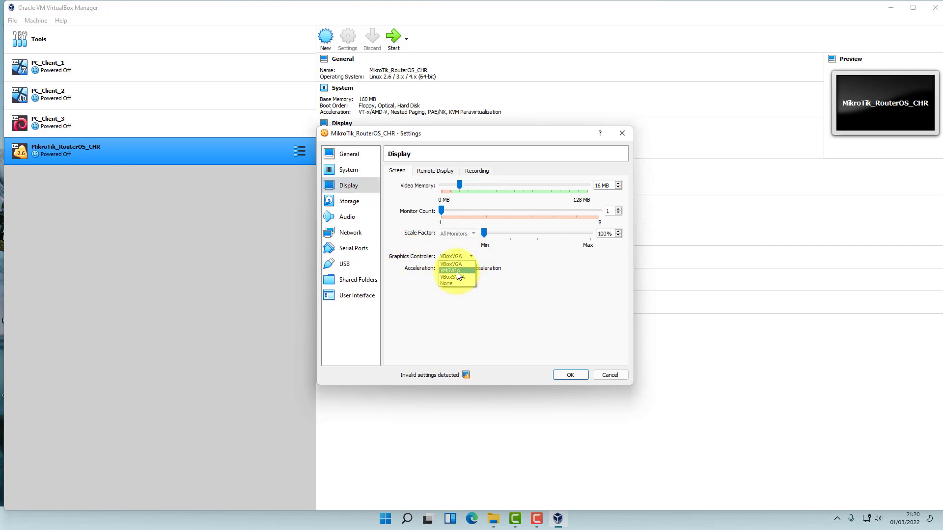
click(457, 271)
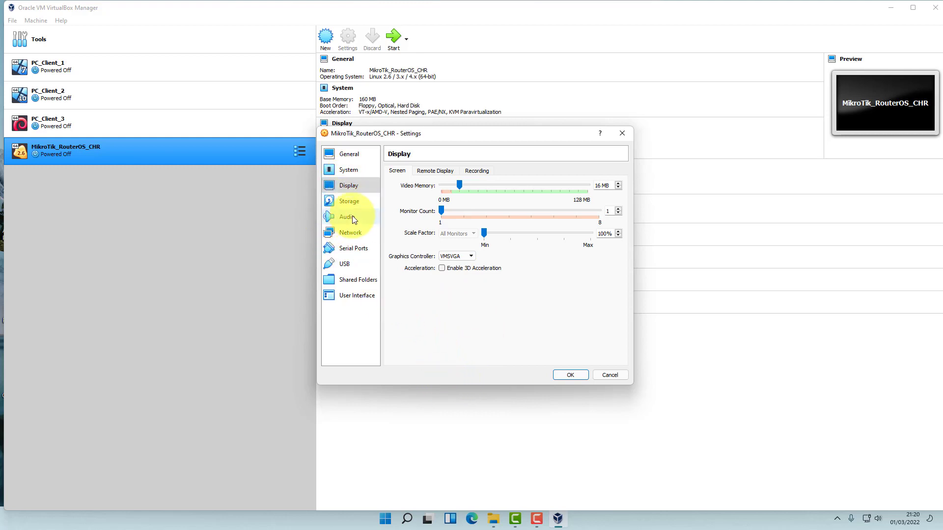
Enable network adapters 1 through 4, each attached to Not attached.
click(348, 236)
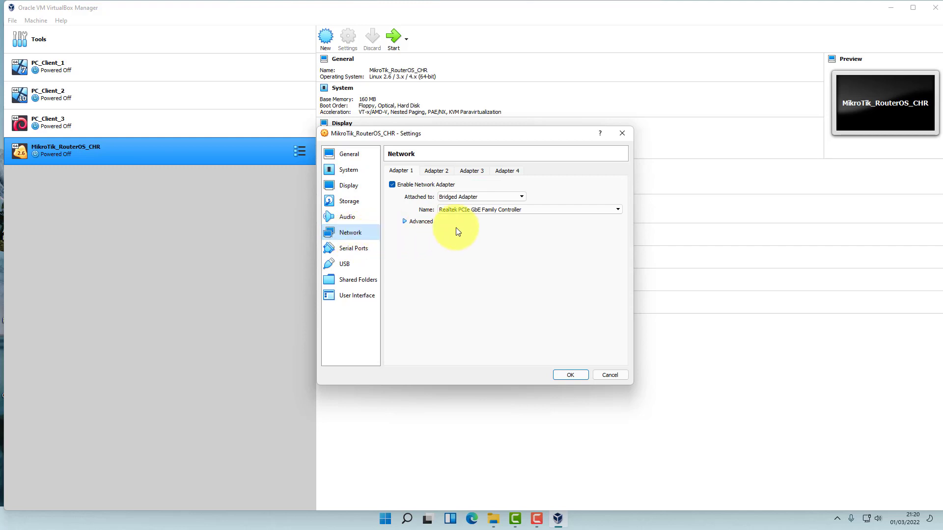
click(496, 197)
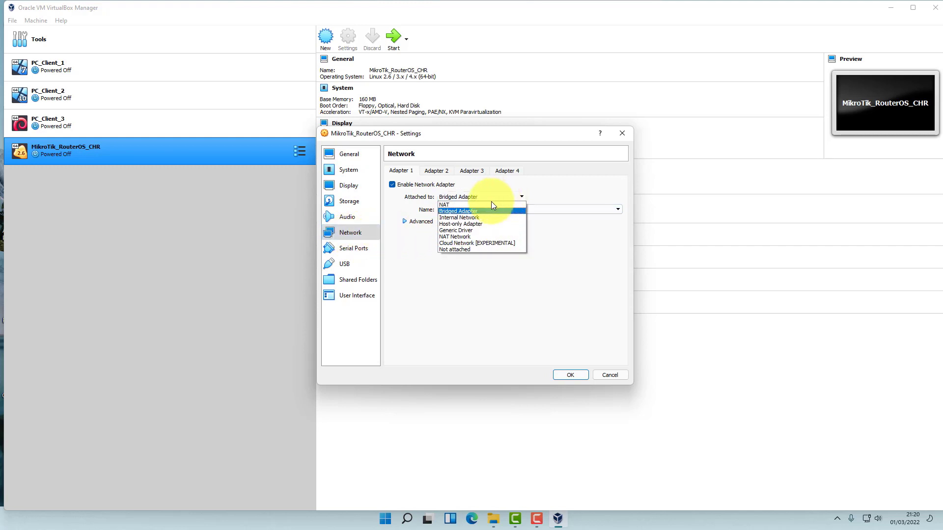
click(458, 251)
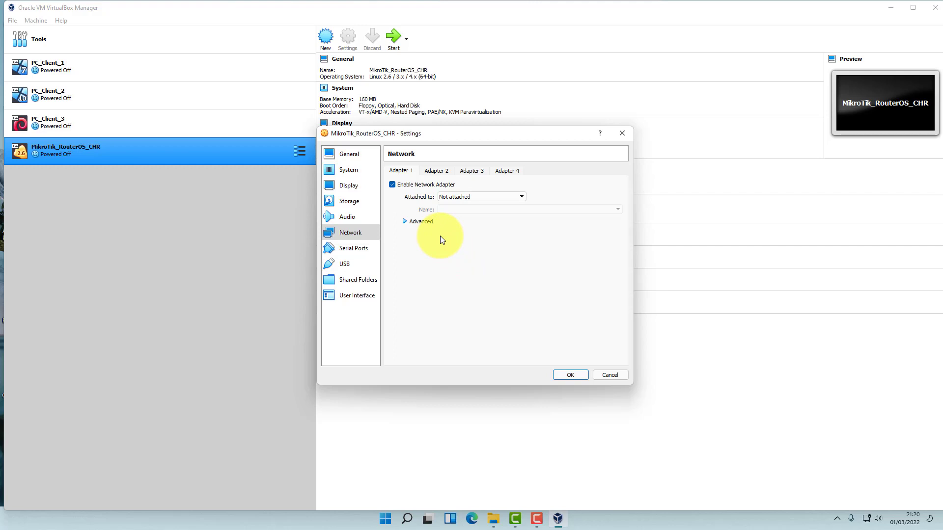
click(438, 170)
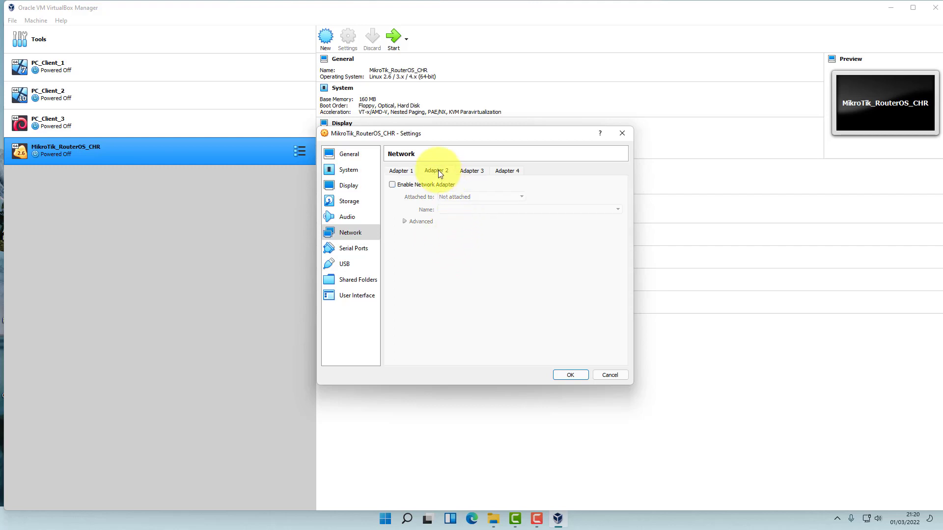
click(408, 186)
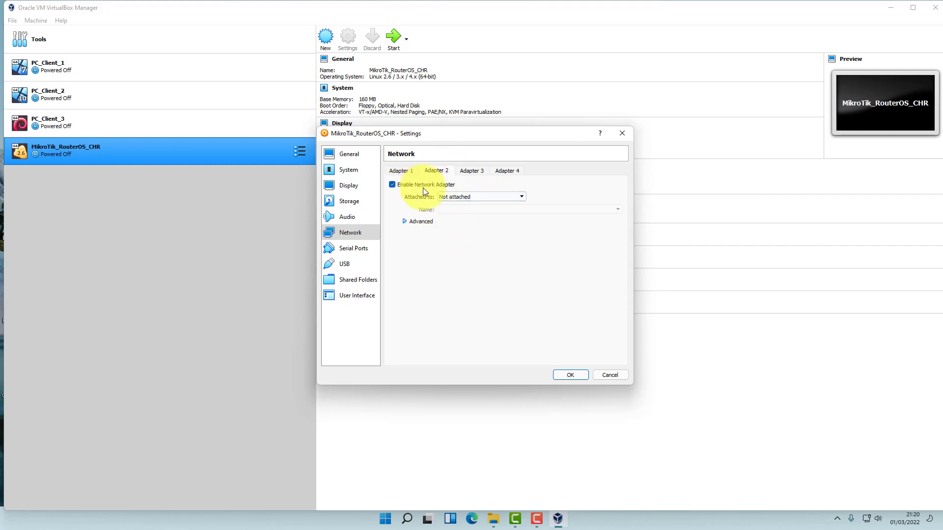
click(473, 197)
click(452, 249)
click(466, 171)
click(408, 185)
click(506, 170)
click(414, 185)
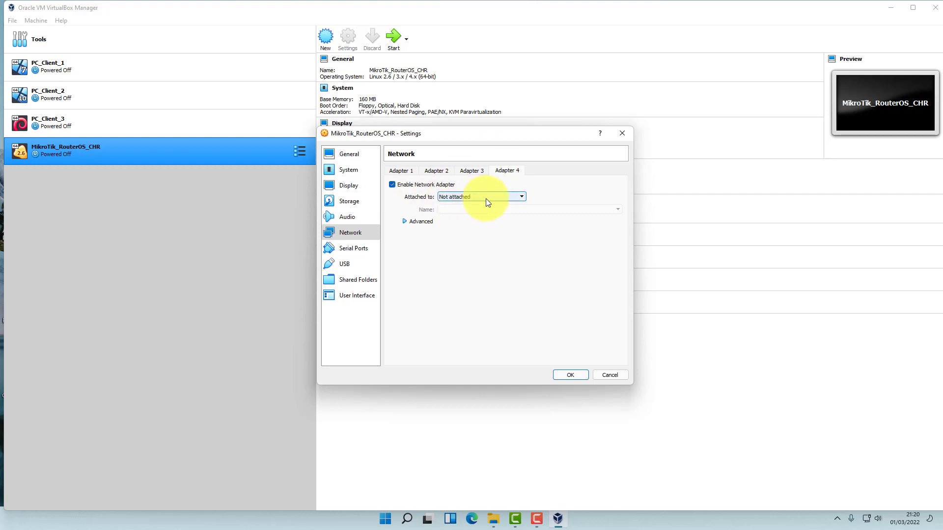
click(485, 198)
click(453, 250)
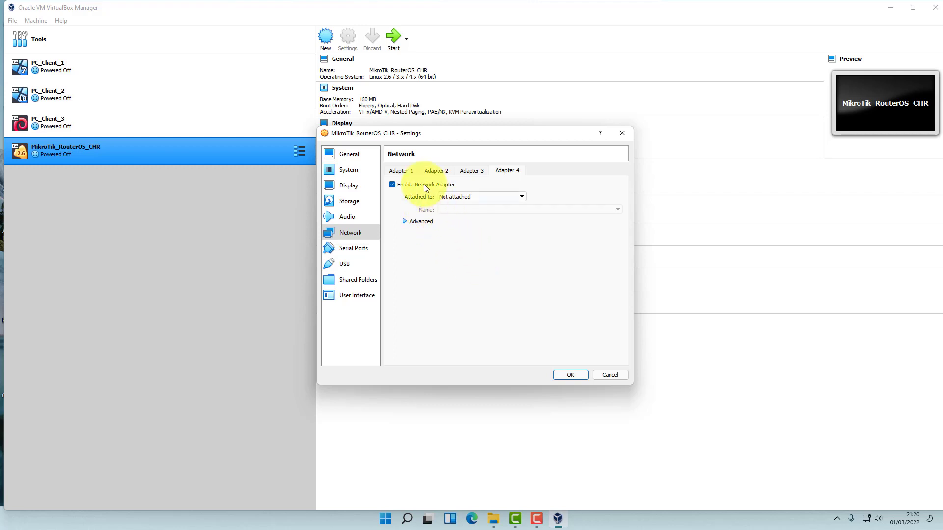
Review each of the four adapters' settings and save the VM configuration.
click(403, 172)
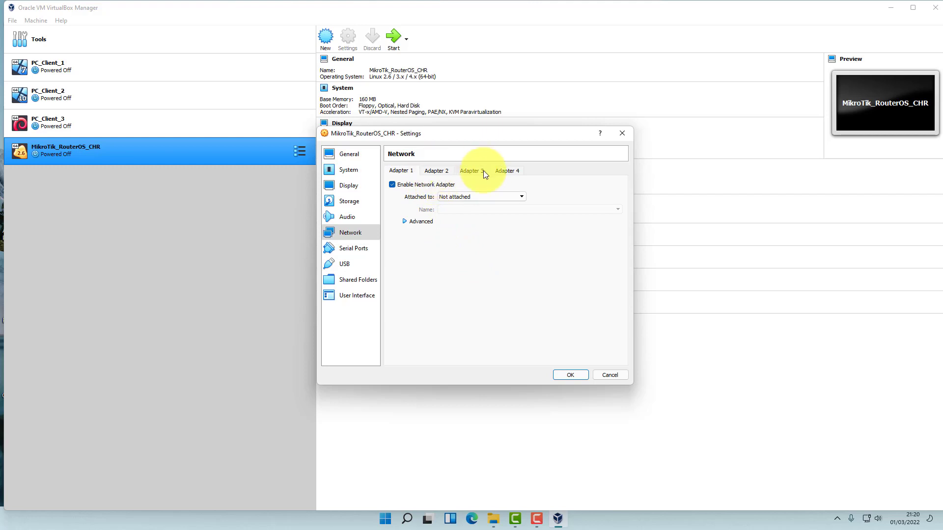
click(432, 172)
click(468, 172)
click(507, 173)
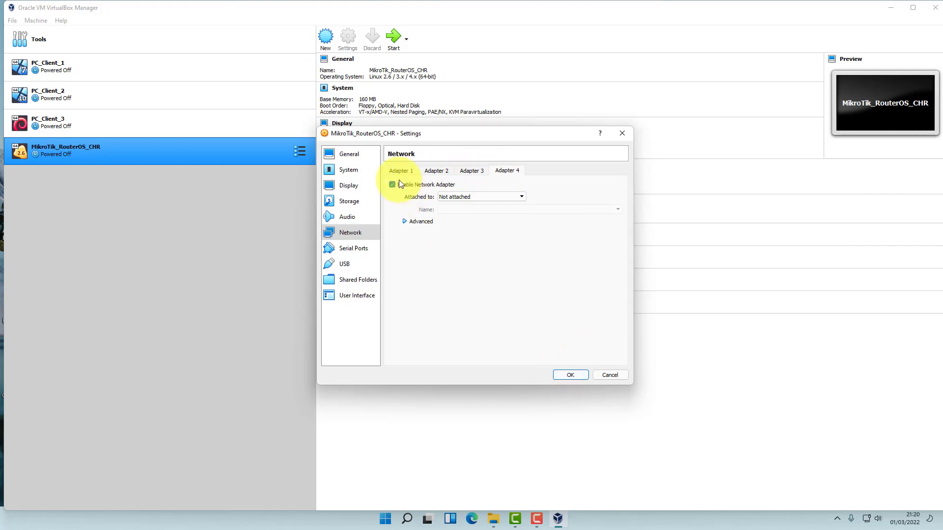
click(408, 223)
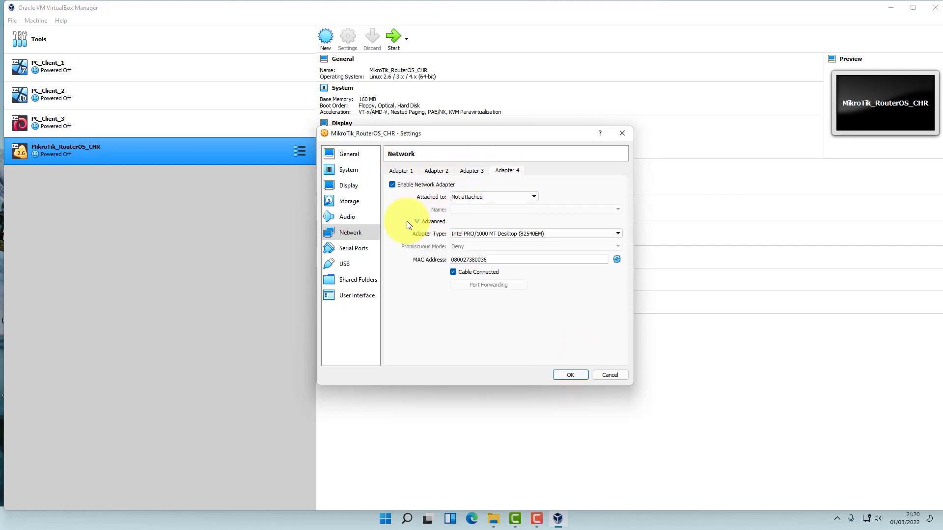
click(416, 220)
click(570, 375)
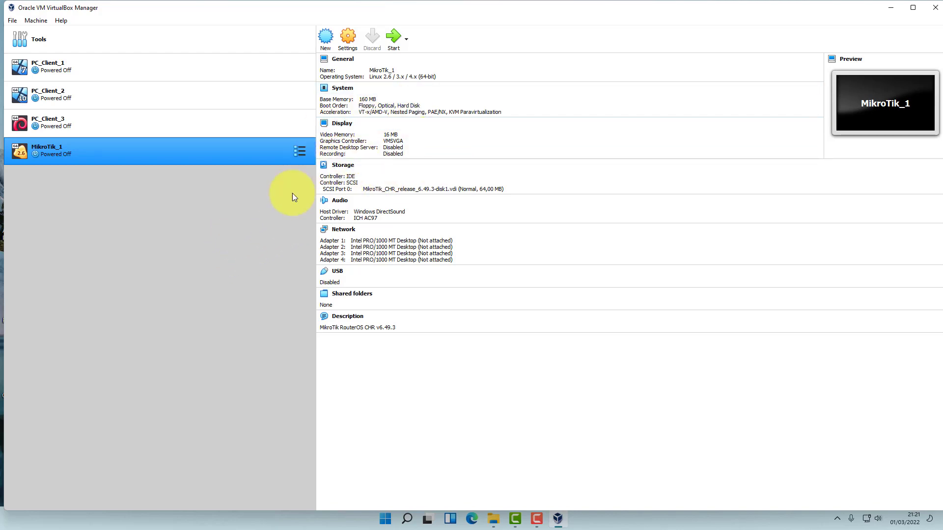
Minimise VirtualBox, close the Downloads folder window, and launch GNS3.
click(891, 8)
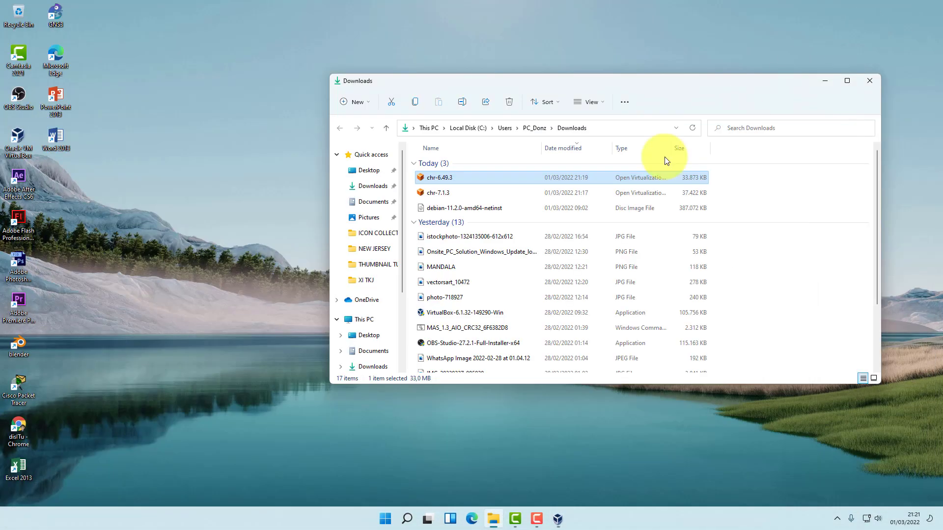
click(870, 82)
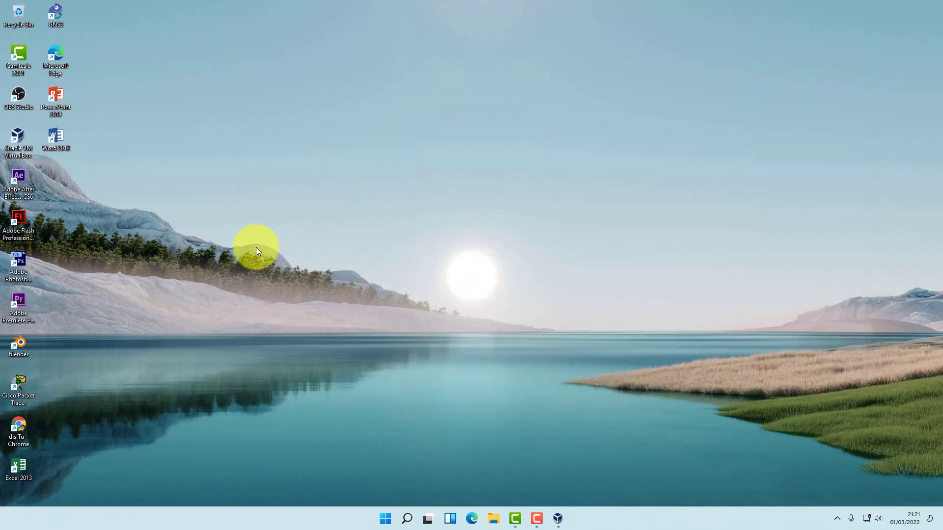
double_click(55, 13)
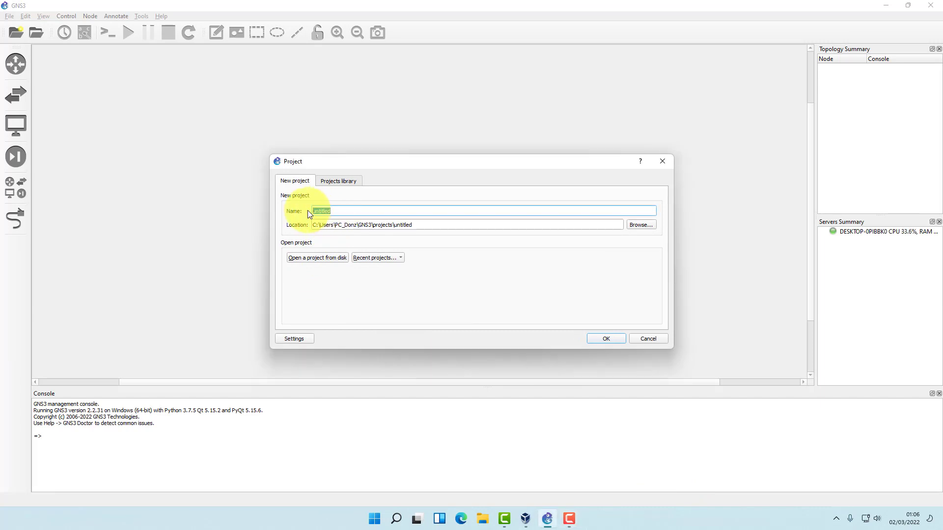
Name the new project 'ROUTER MIKROTIK GATEWAY' and create it.
text(ROUTER )
text(GATEWA)
key(Left)
key(Left)
key(Left)
key(Left)
text(MIKROTIK)
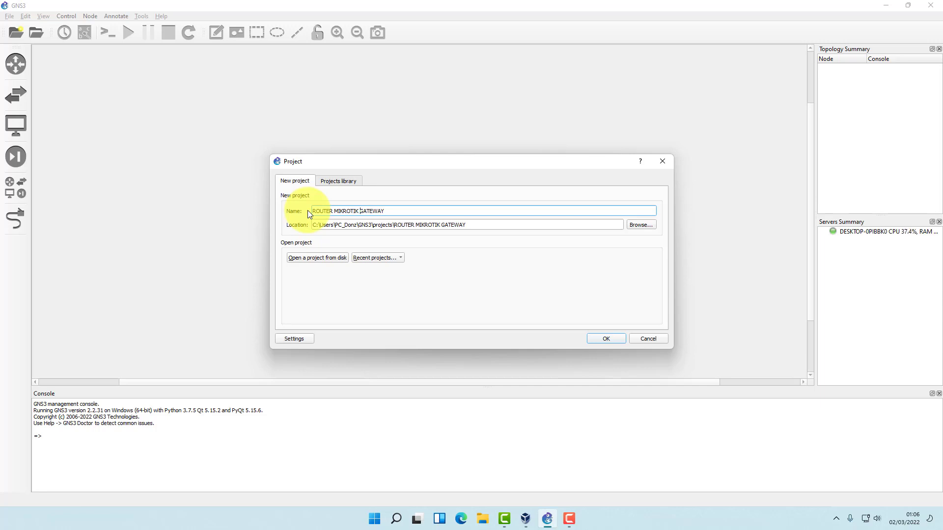
click(603, 337)
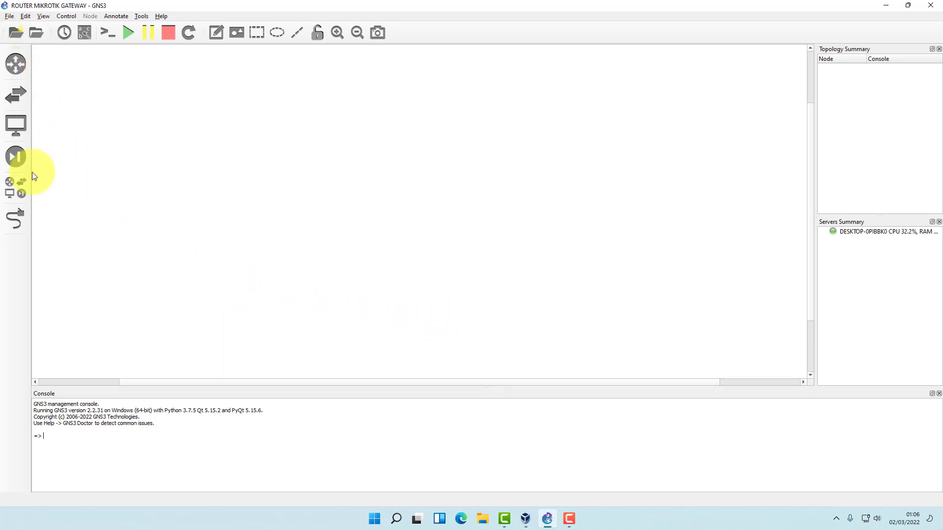
Show all devices, then open Preferences on the VirtualBox VMs page listing PC_Client_1 and PC_Client_2.
click(22, 183)
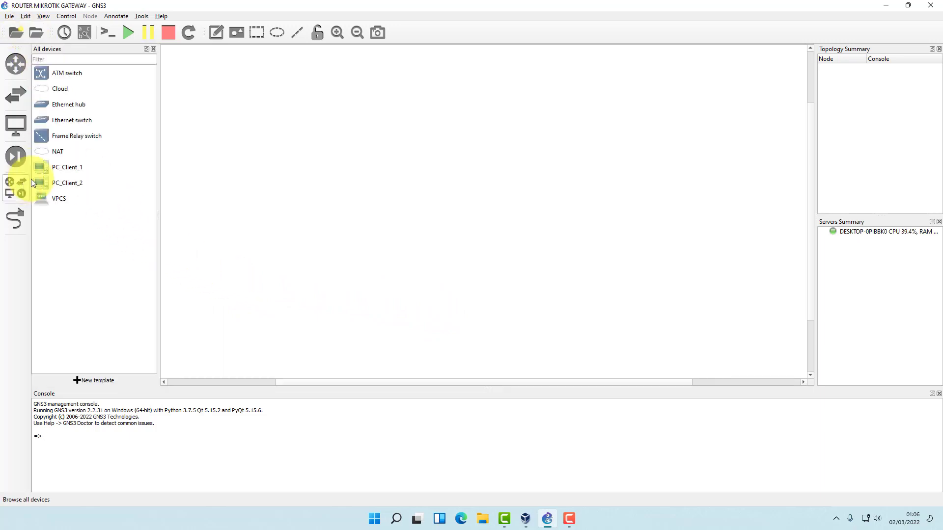
click(23, 16)
click(49, 63)
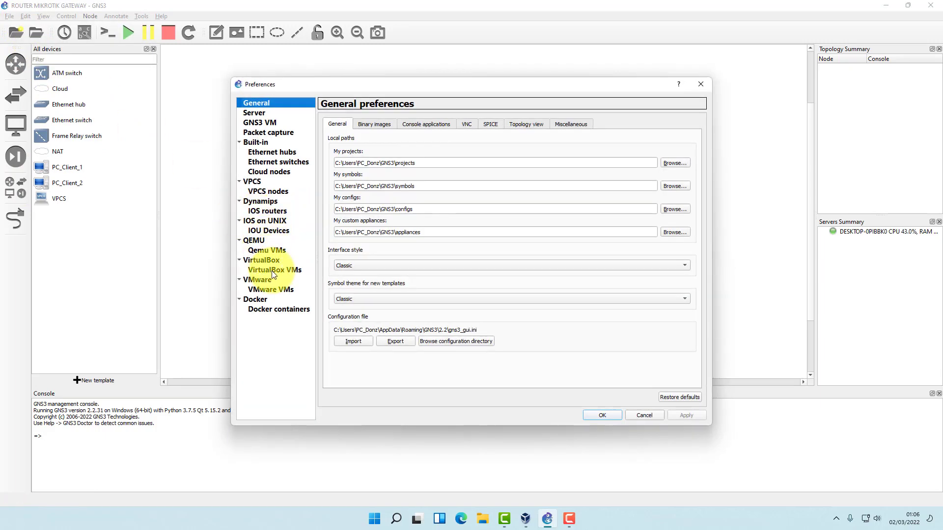
click(279, 272)
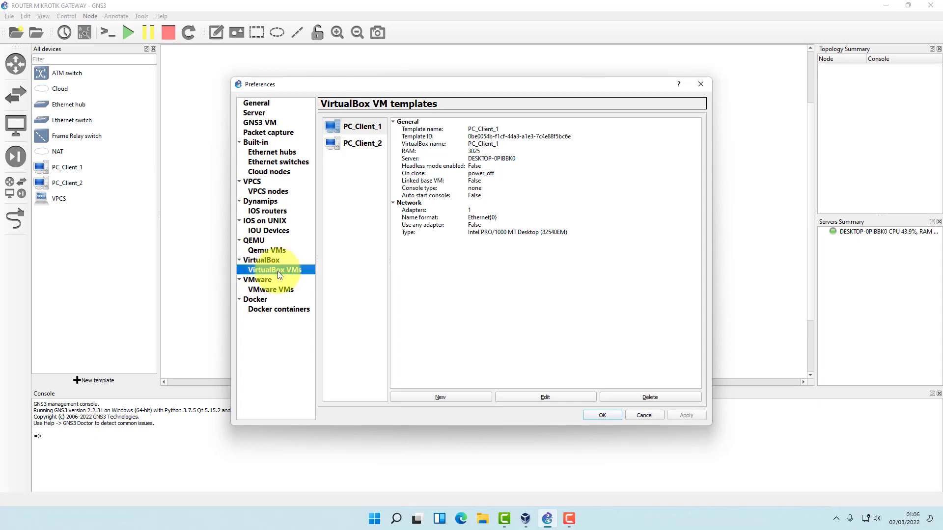
Create a new VirtualBox VM template from the MikroTik_1 VM.
click(442, 397)
click(386, 205)
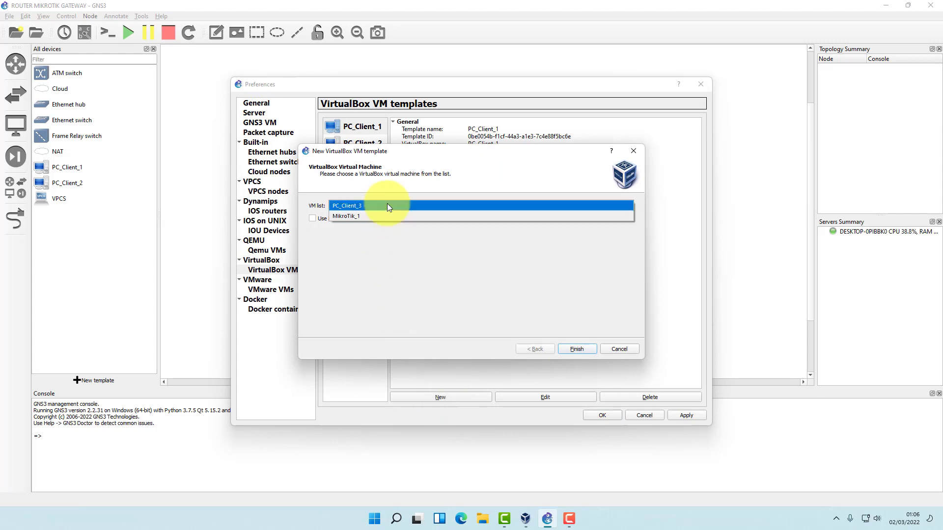
click(350, 217)
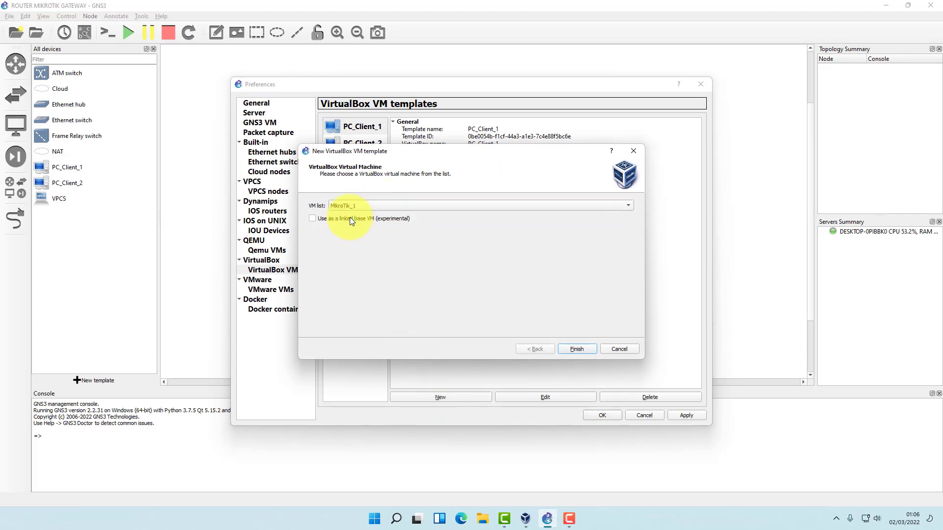
click(577, 349)
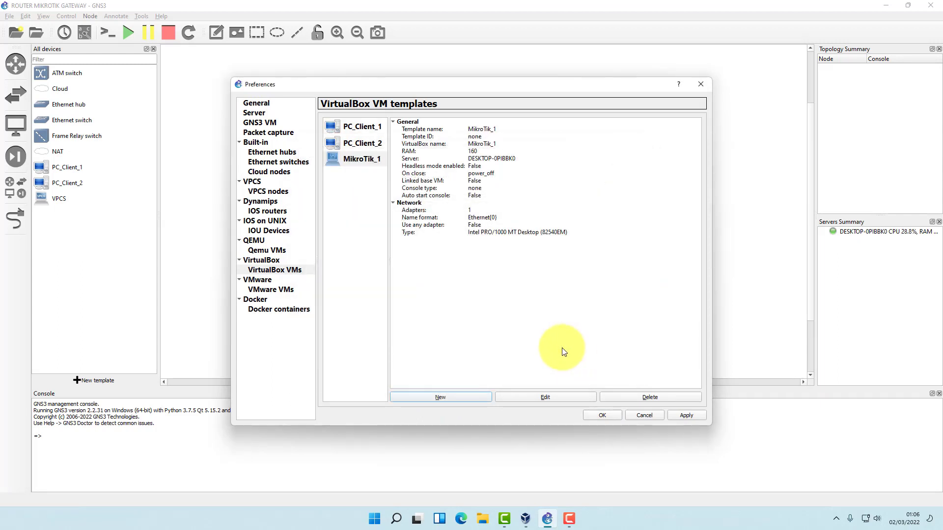
Give the MikroTik_1 template the classic router symbol and the Routers category.
click(541, 391)
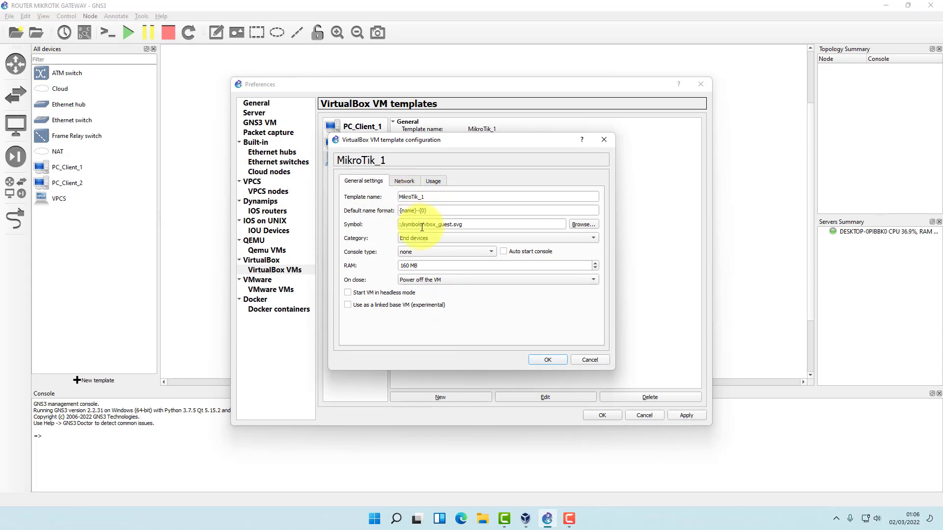
click(578, 225)
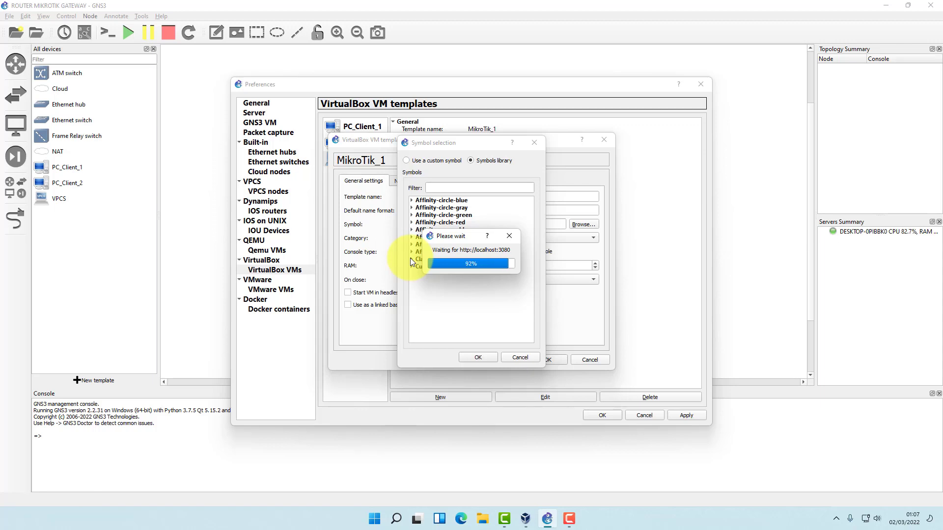
click(411, 260)
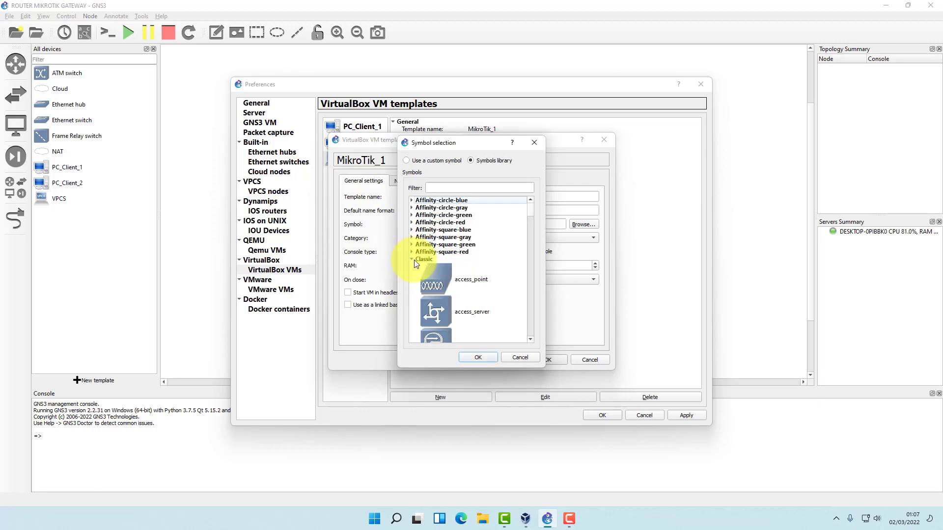
scroll(519, 307, down, 10)
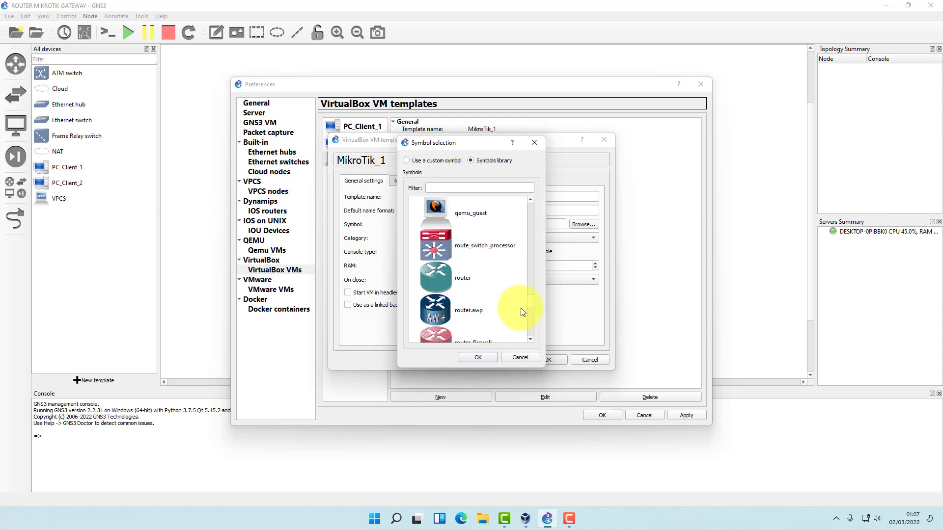
click(491, 289)
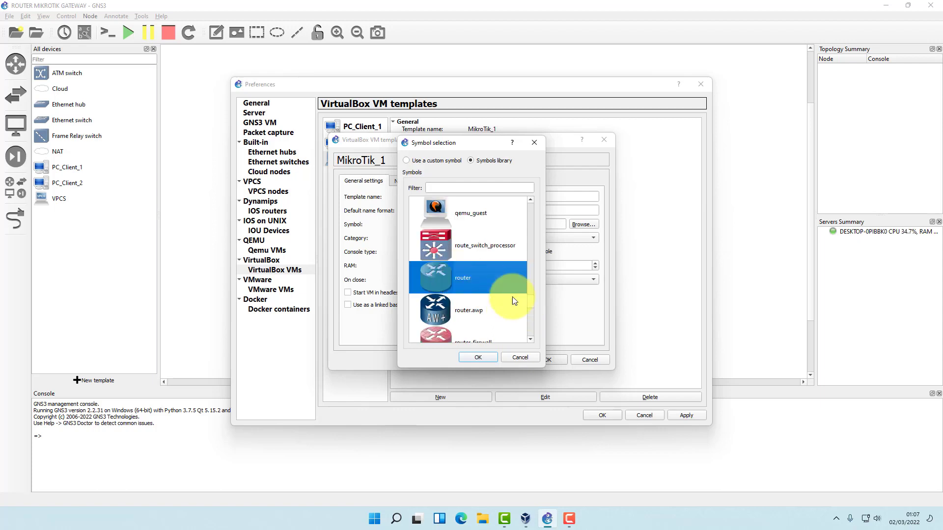
click(477, 358)
click(421, 237)
click(411, 216)
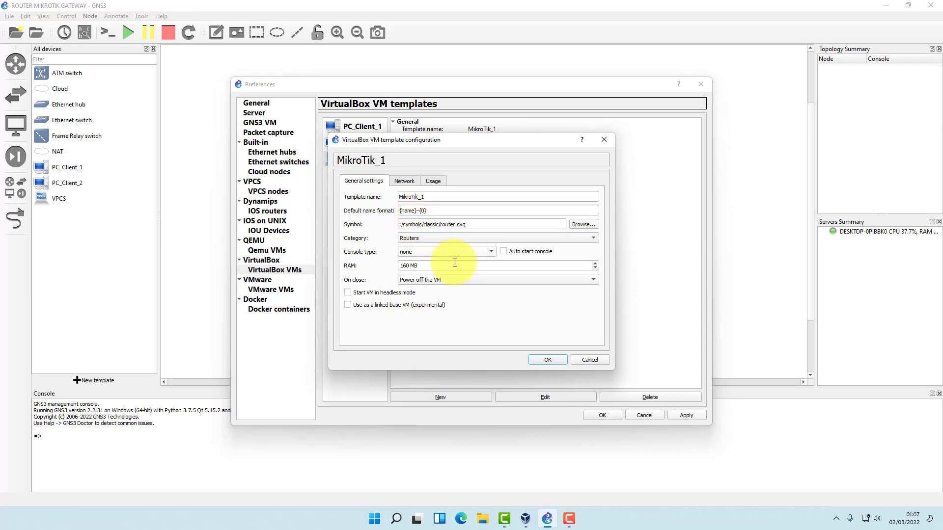
Set the template to 5 network adapters and apply the preferences.
click(398, 181)
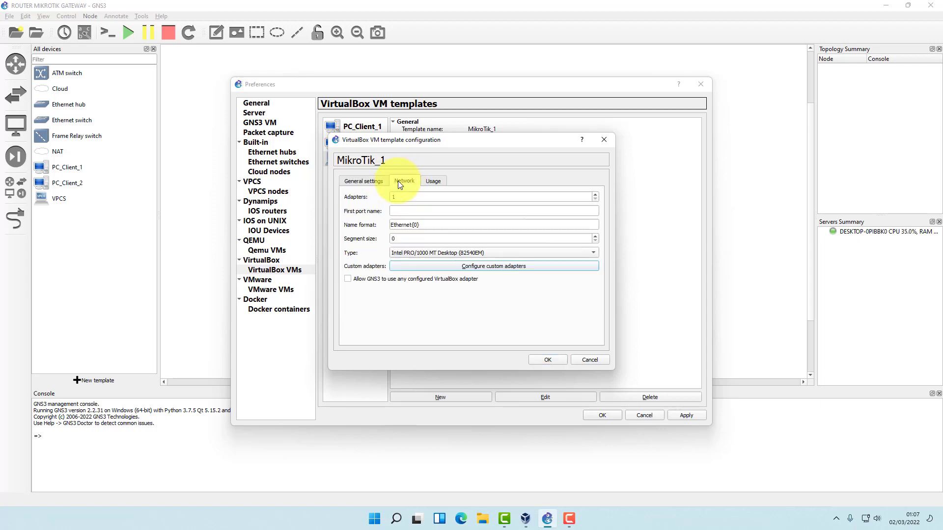
click(595, 195)
click(596, 194)
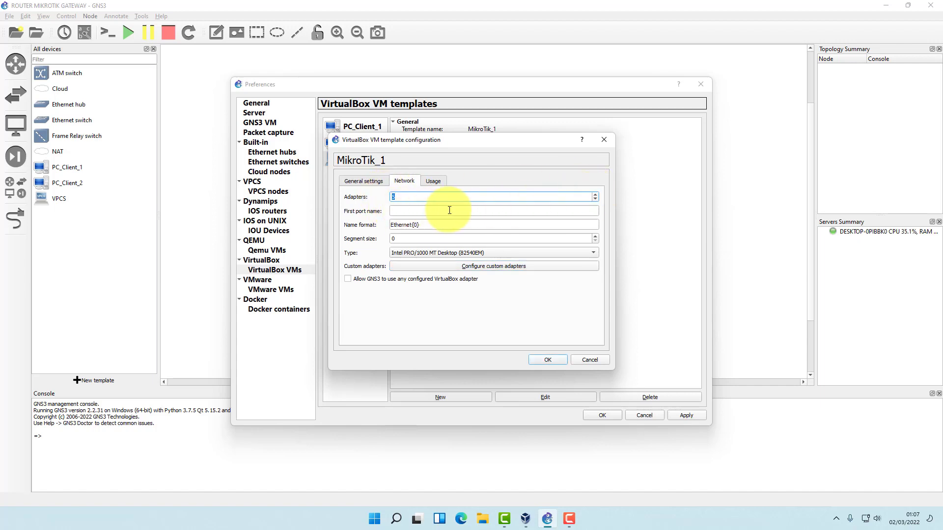
click(546, 360)
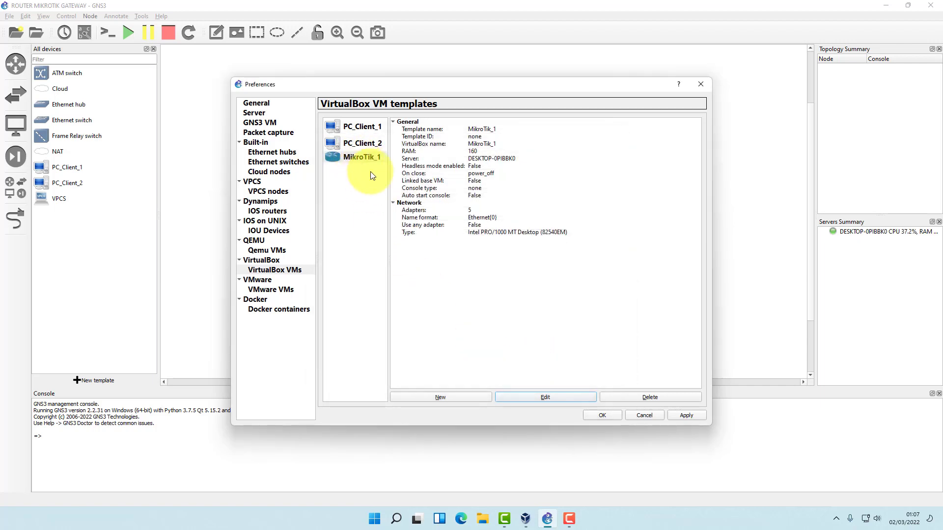
click(685, 418)
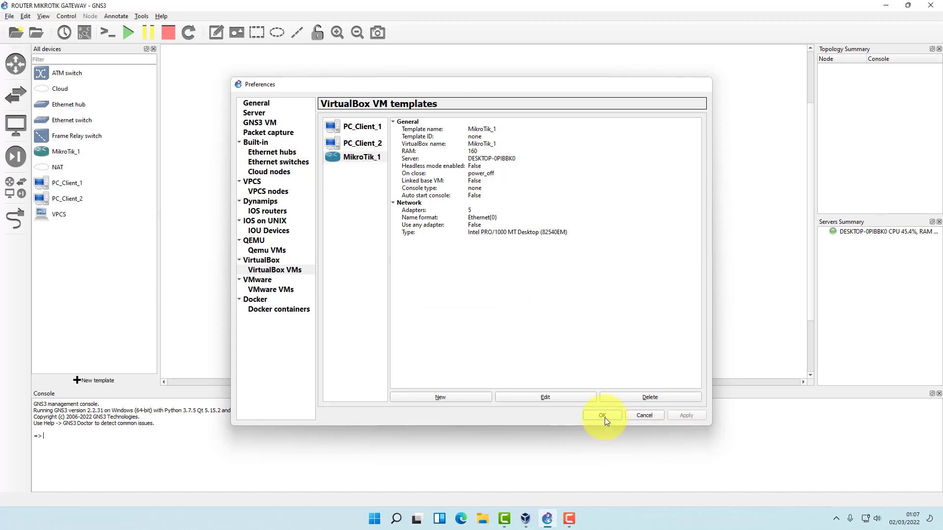
click(605, 418)
Place a MikroTik_1 router node (MikroTik_1-1) on the canvas.
click(8, 73)
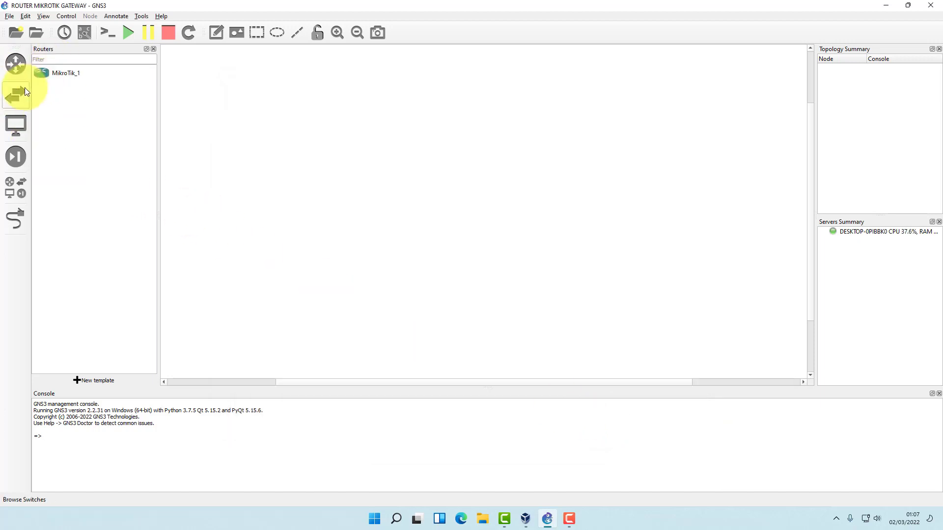
click(25, 188)
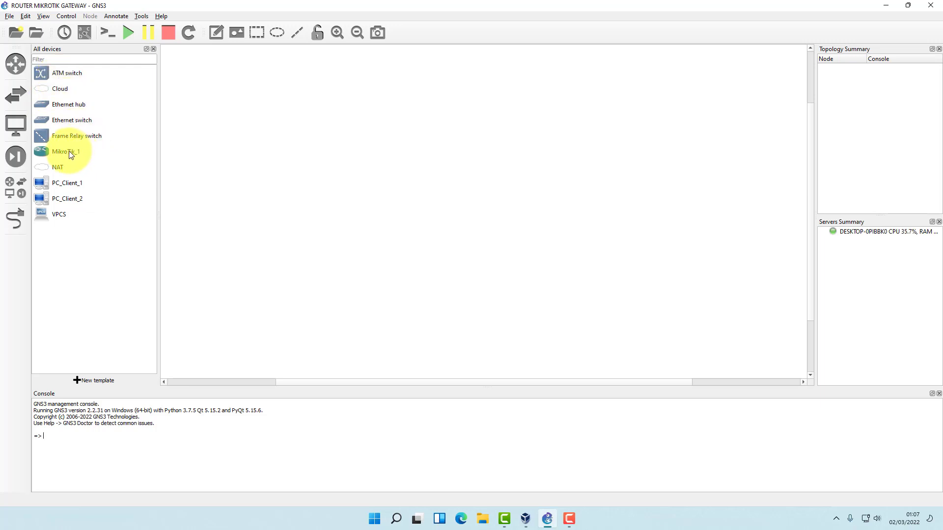
drag(65, 153, 480, 172)
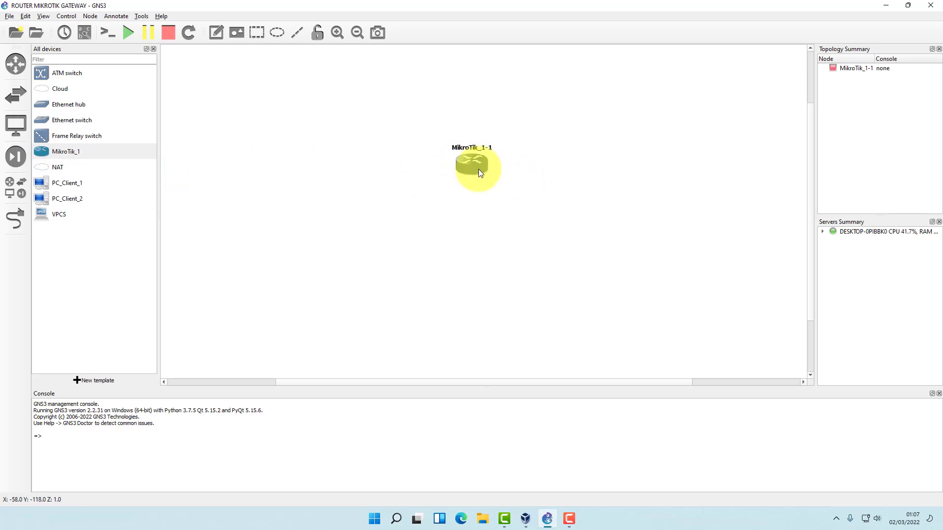
drag(479, 172, 480, 178)
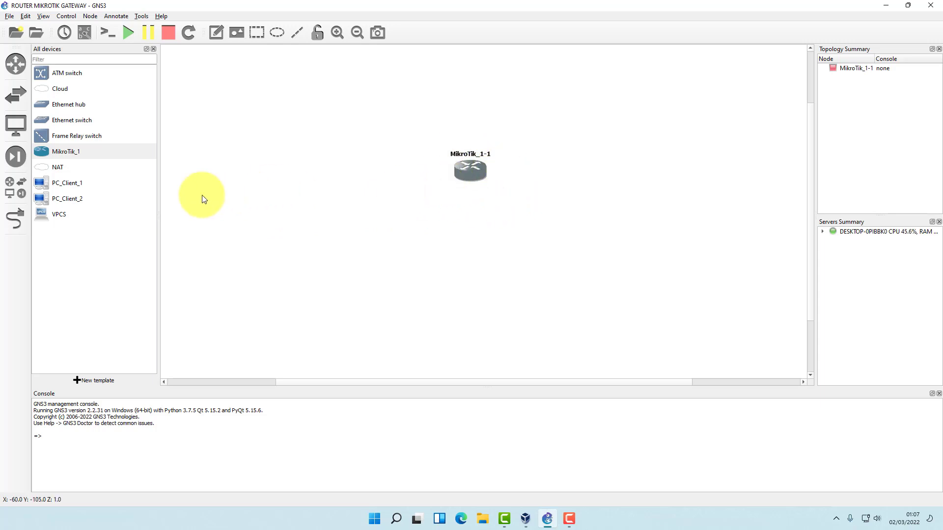
Add two VPCS nodes, PC1 and PC2, and line them up below the router.
drag(58, 217, 391, 261)
drag(59, 214, 535, 257)
mouse_move(391, 261)
mouse_down()
mouse_move(387, 273)
mouse_move(383, 265)
mouse_up()
drag(541, 273, 554, 278)
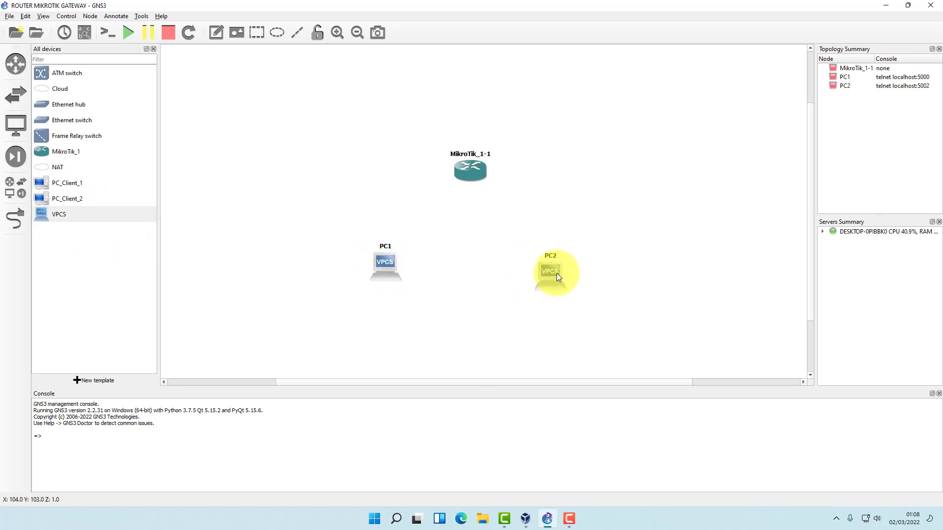
drag(388, 270, 388, 280)
drag(553, 268, 554, 277)
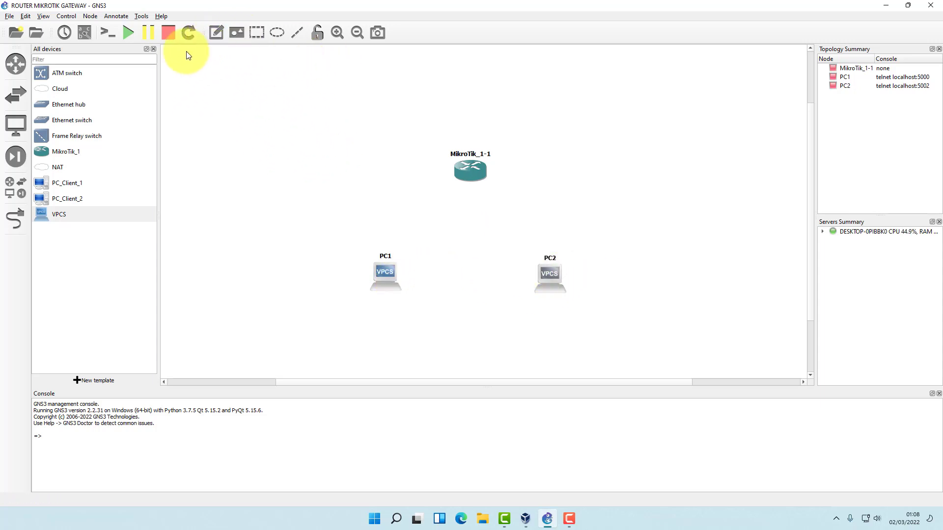
Link the router's Ethernet1 to PC1's Ethernet0.
click(18, 221)
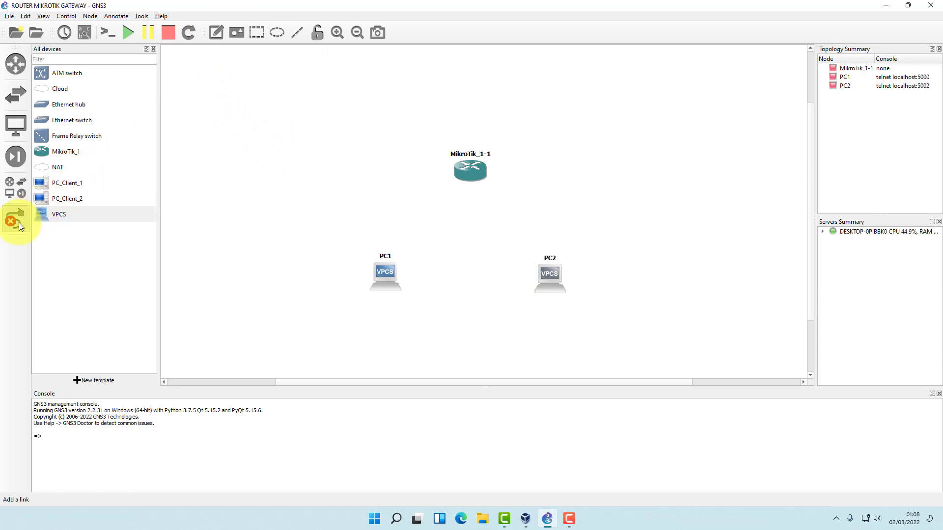
click(464, 176)
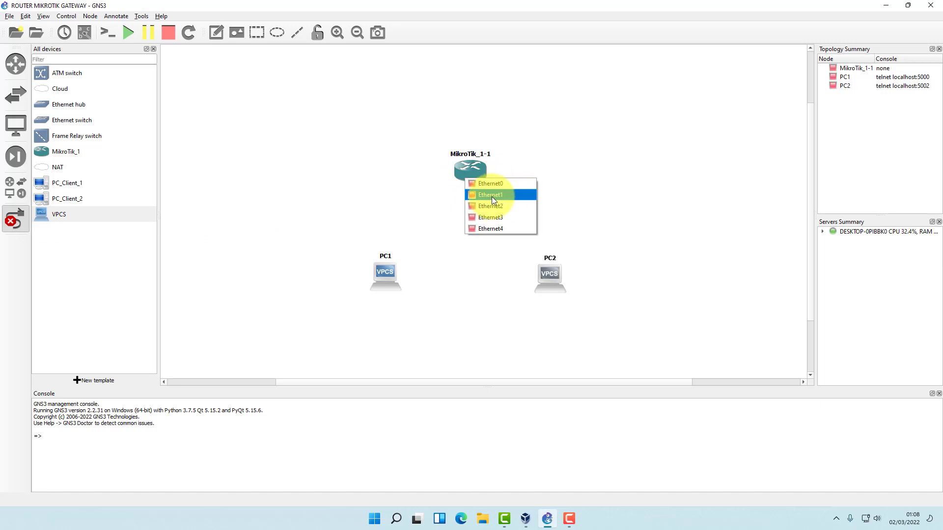
click(491, 195)
click(392, 273)
click(397, 279)
Link the router's Ethernet2 to PC2's Ethernet0.
click(479, 172)
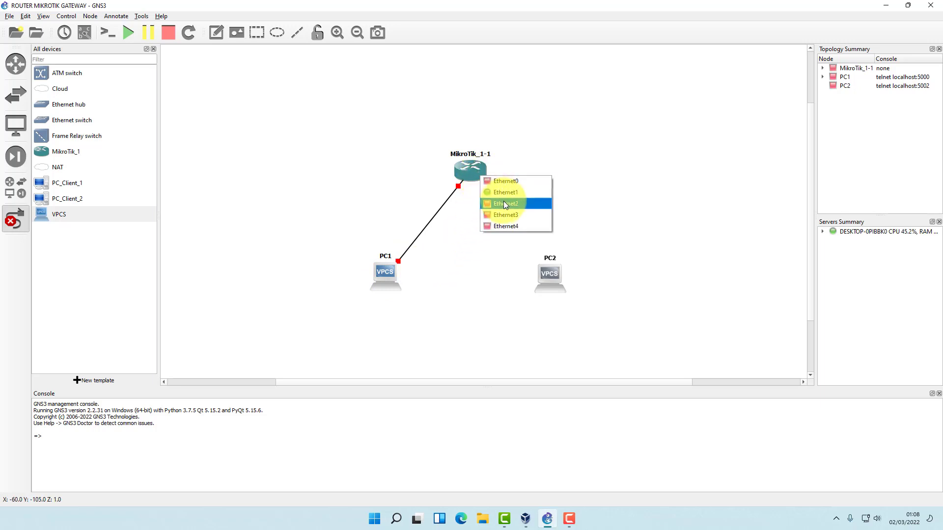
click(511, 205)
click(549, 274)
click(567, 279)
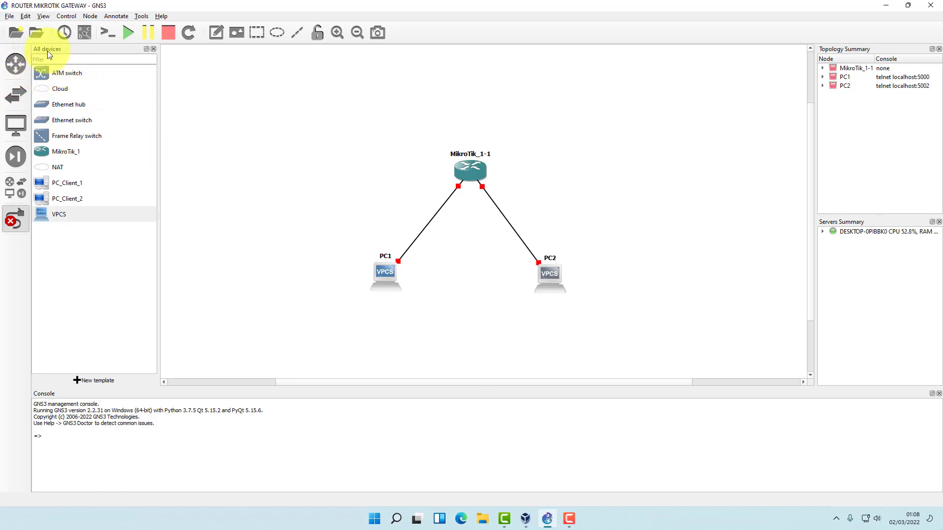
click(15, 63)
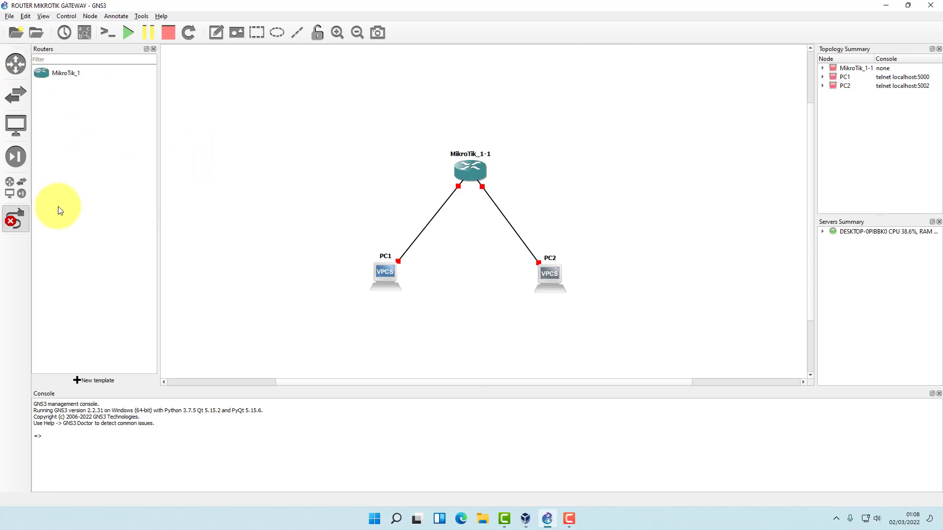
Lower PC1 and PC2 slightly and add the note 'IP: 192.168.10.2' under PC1.
click(25, 229)
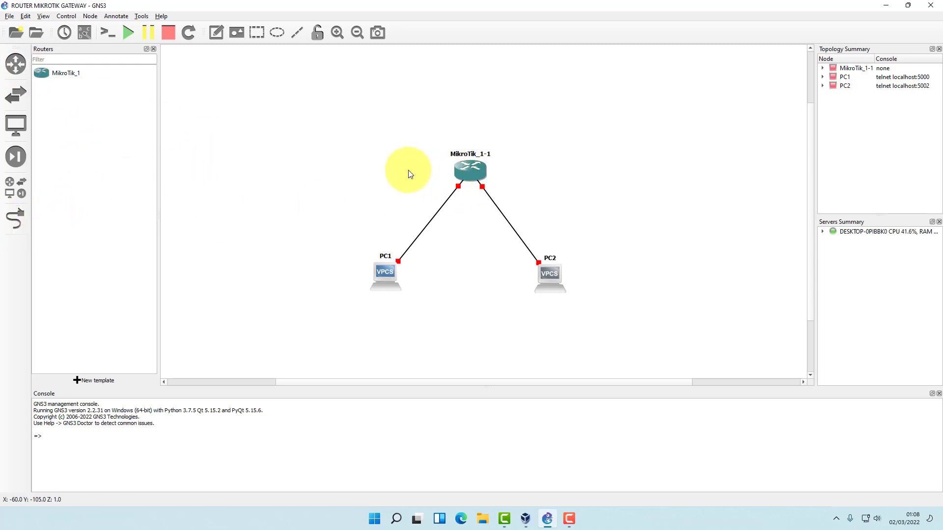
drag(385, 273, 386, 282)
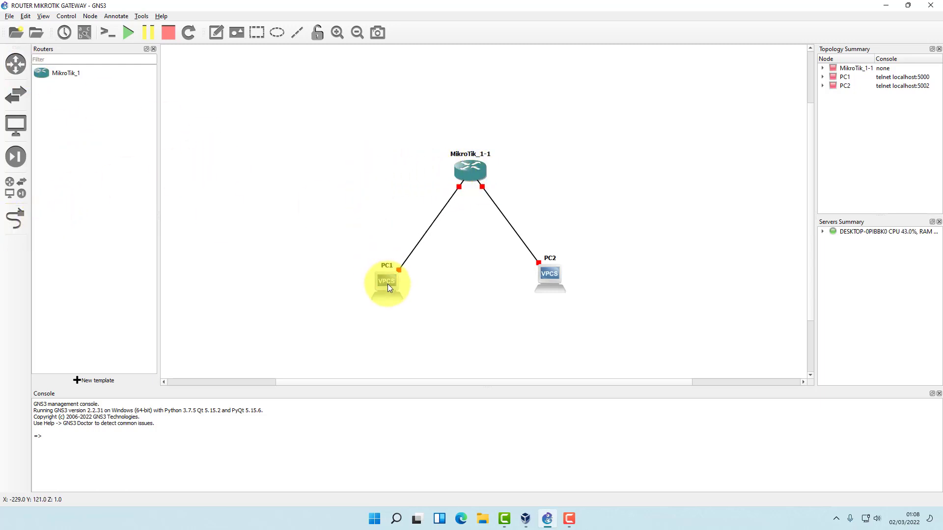
drag(555, 276, 553, 283)
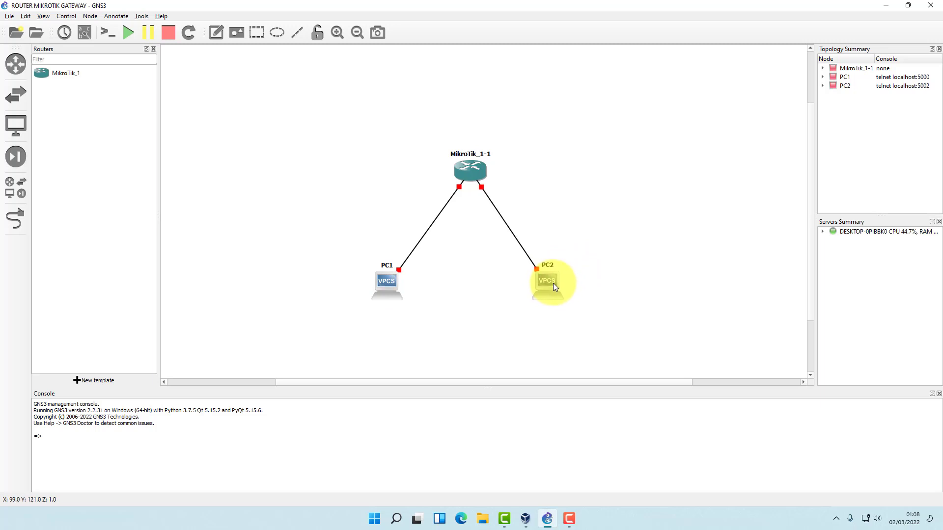
drag(380, 285, 379, 283)
click(216, 32)
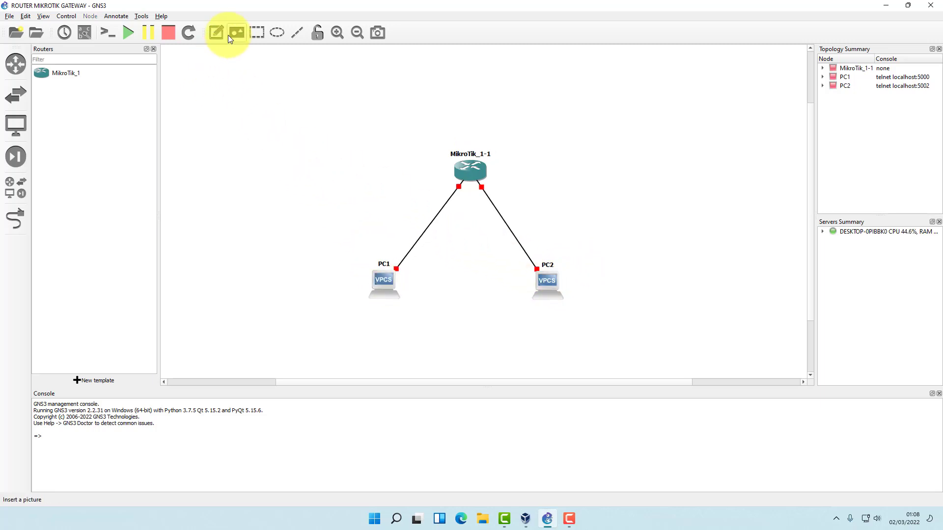
click(374, 316)
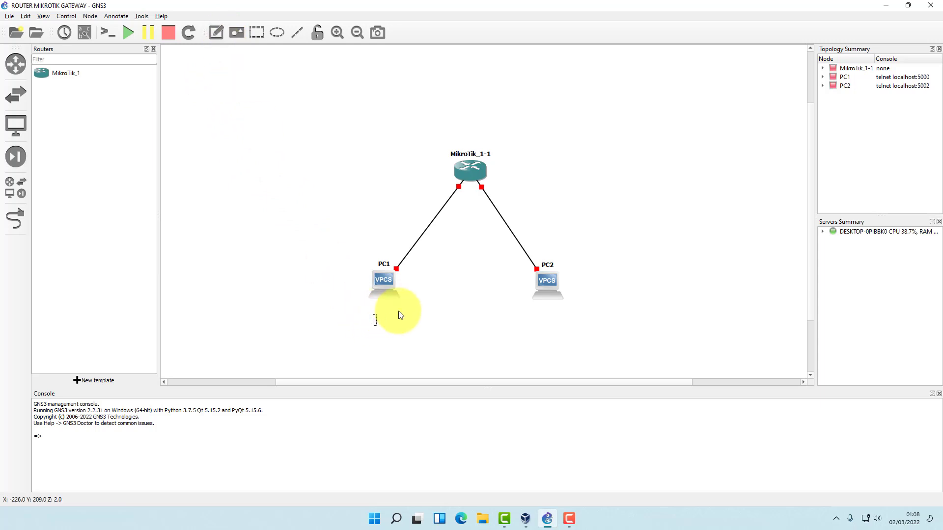
text(IP: 192.168.10.2)
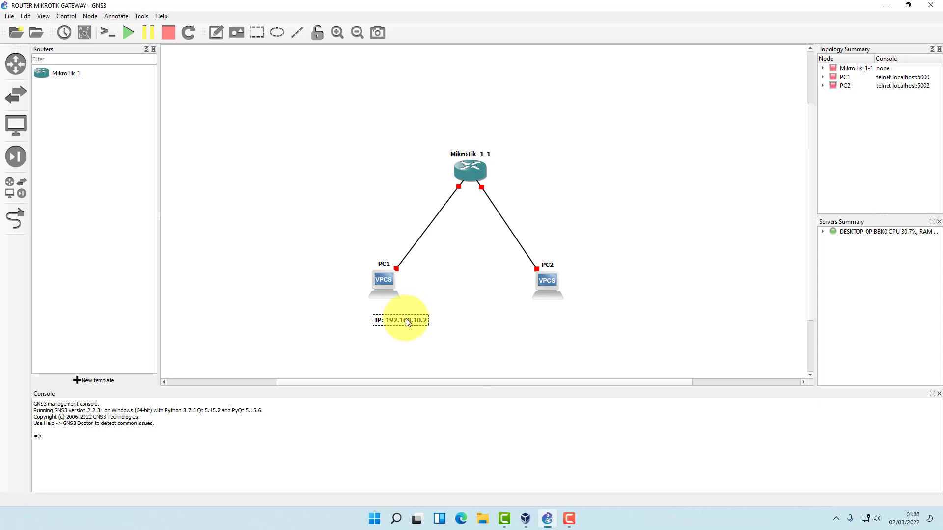
click(456, 348)
drag(409, 325, 391, 312)
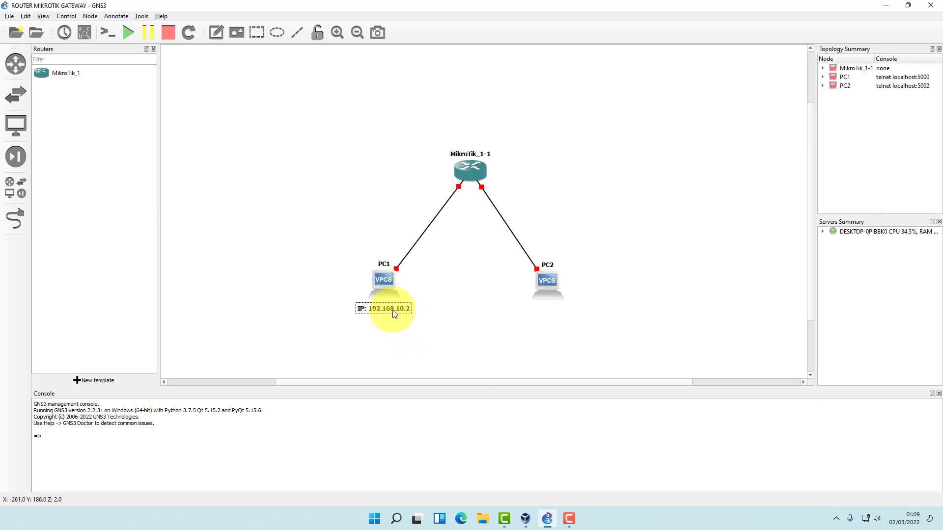
double_click(394, 312)
key(ctrl+c)
click(355, 201)
Add the note 'IP: 192.168.10.1' beside the router's link to PC1.
click(216, 32)
click(409, 189)
key(ctrl+v)
key(BackSpace)
text(1)
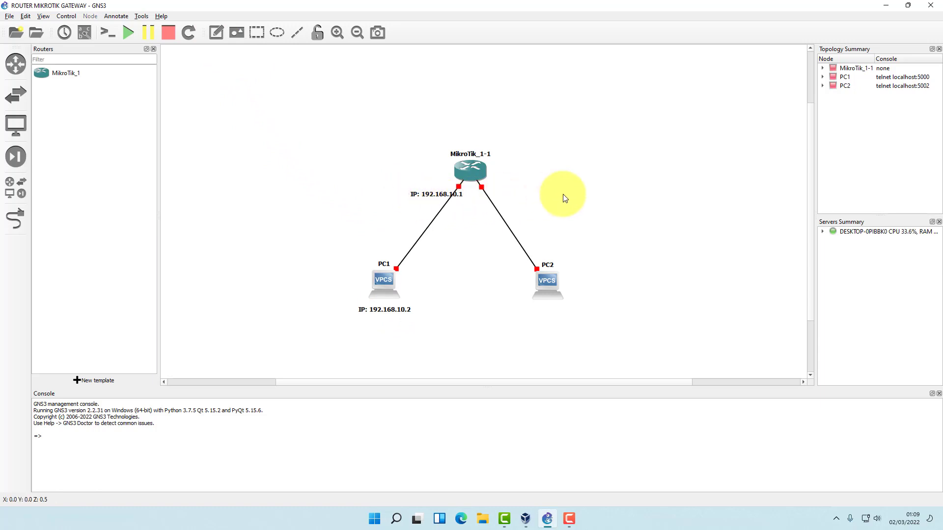
drag(449, 193, 426, 184)
Add an 'ethernet2 -LAB1' note to the left of the router.
click(216, 32)
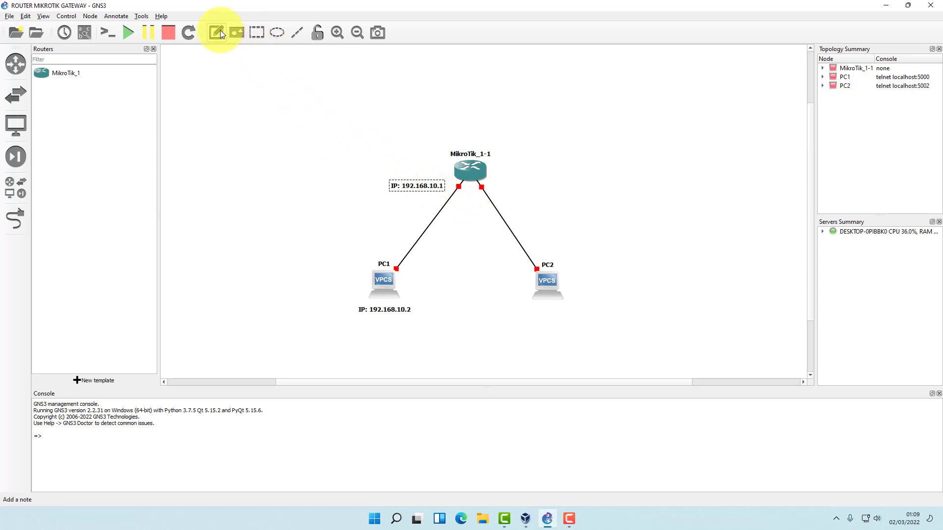
click(391, 173)
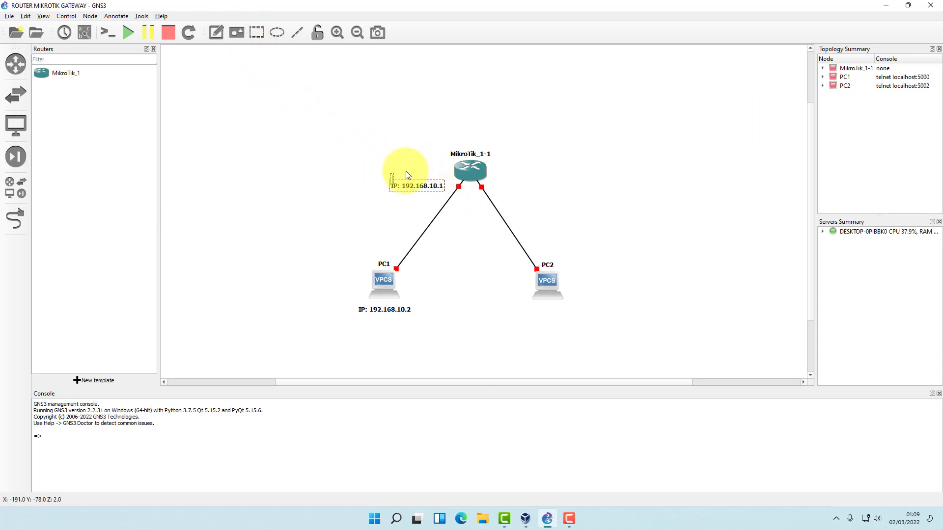
text(ethernet2)
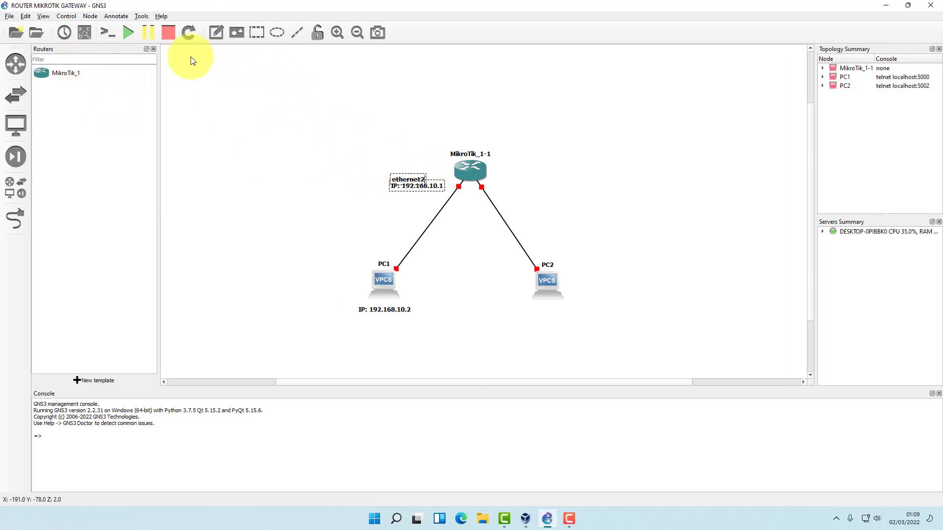
drag(401, 181, 400, 179)
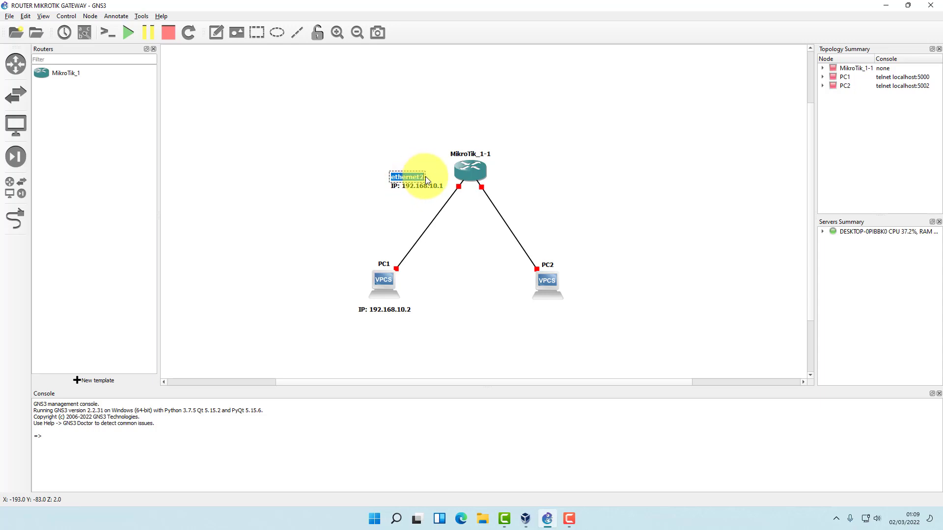
click(423, 177)
text(- L)
drag(425, 178, 404, 185)
click(407, 177)
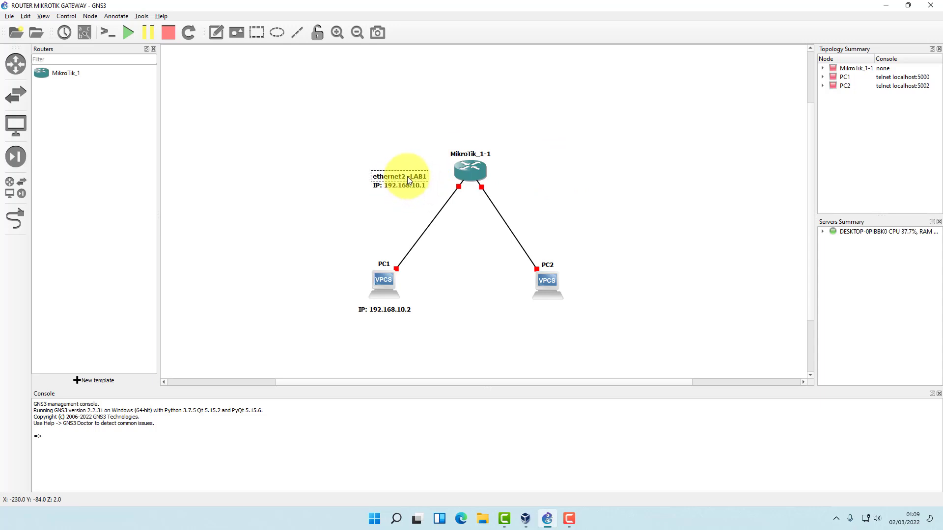
double_click(407, 177)
key(ctrl+c)
click(311, 102)
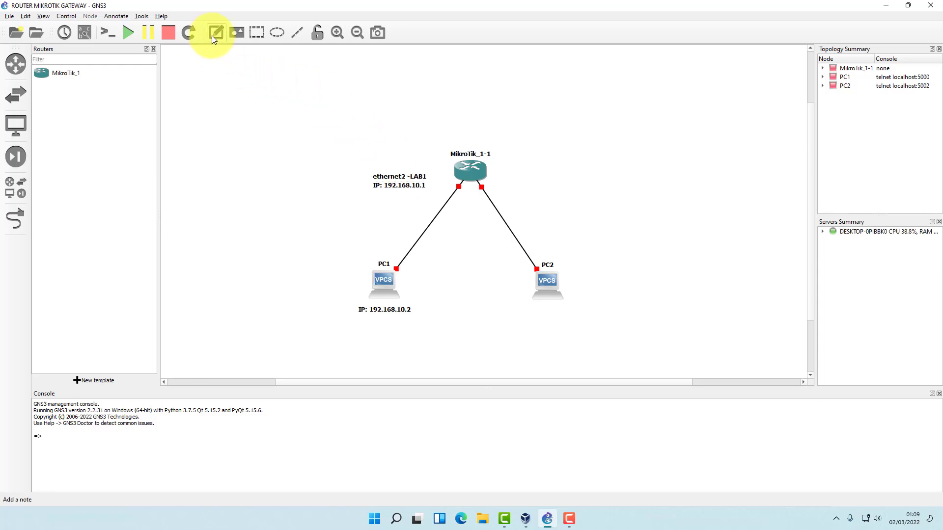
Paste a copy of that note and change it to 'ethernet3 -LAB2'.
key(ctrl+v)
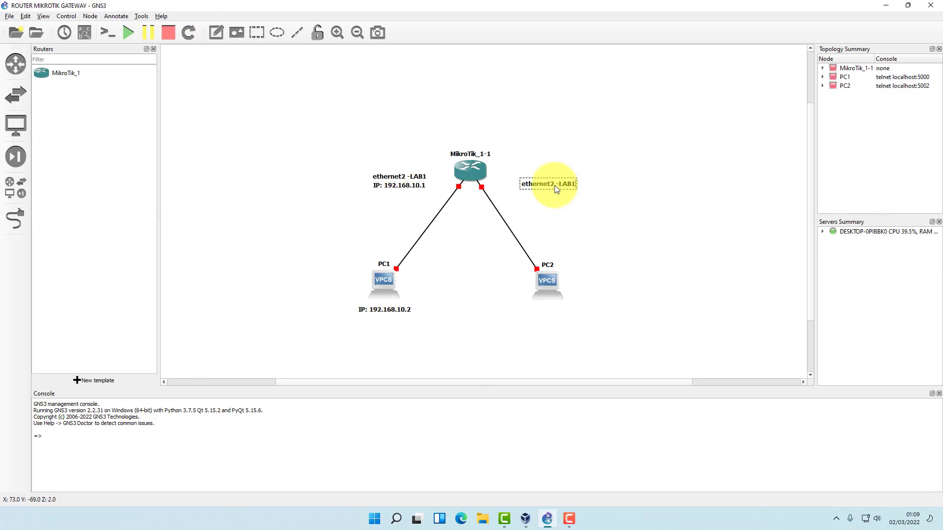
key(BackSpace)
text(2)
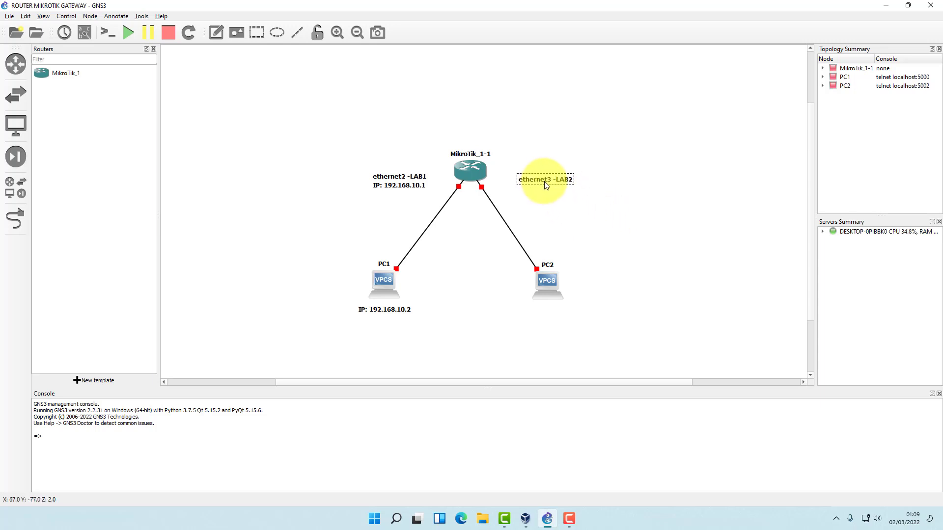
click(411, 186)
click(603, 231)
Add the note 'IP : 10.10.10.1' under the ethernet3 -LAB2 label.
click(216, 32)
click(521, 195)
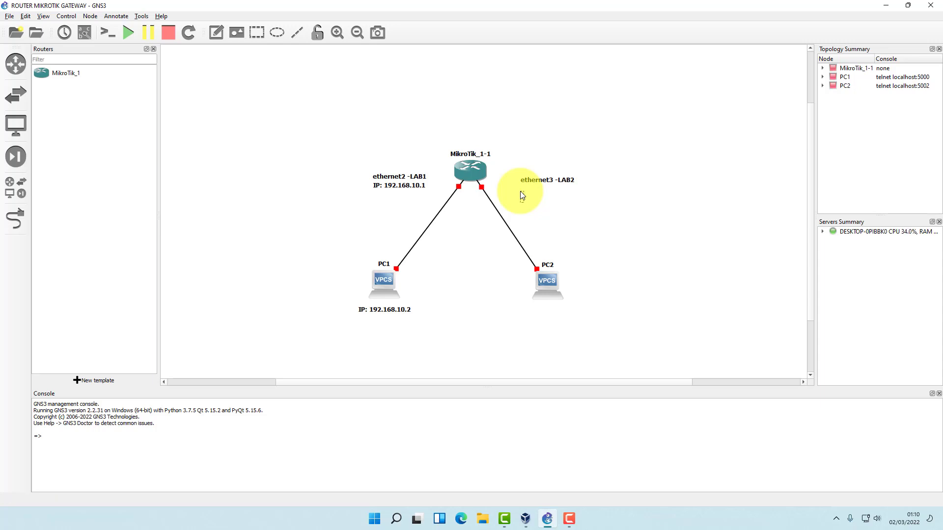
text(IP : 10.10.10.1)
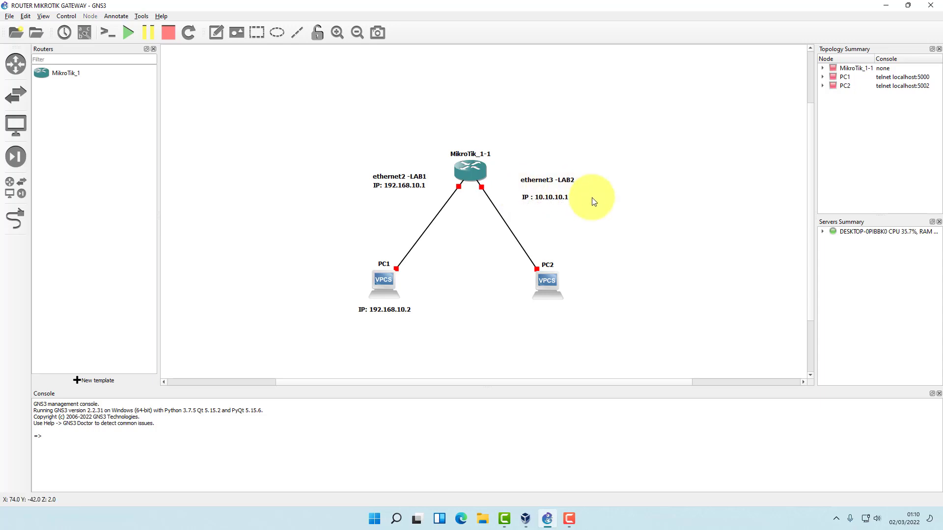
drag(553, 202, 552, 194)
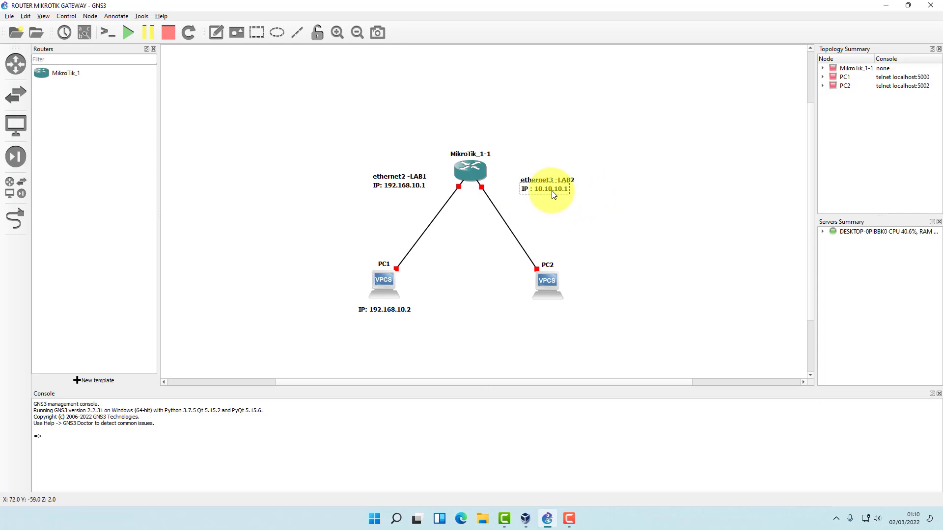
click(600, 226)
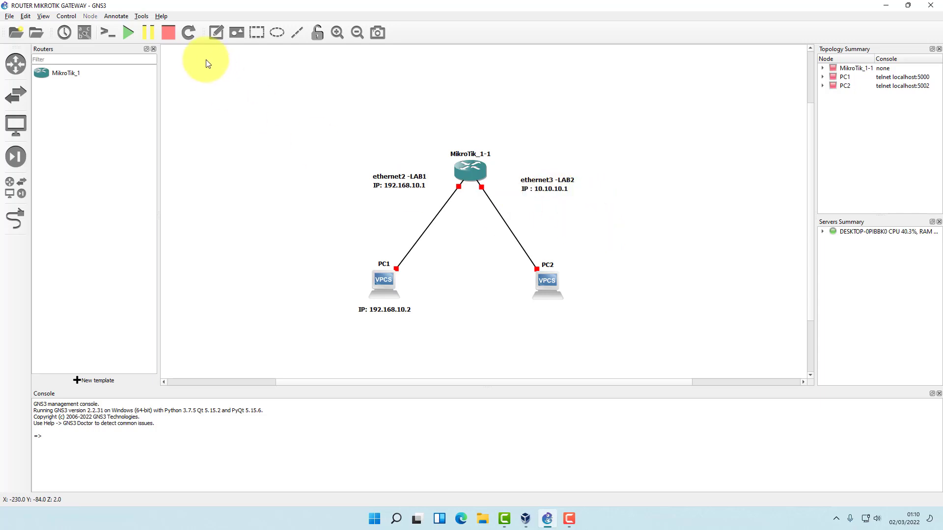
Add the note 'IP : 10.10.10.2' just under PC2.
click(216, 33)
click(558, 321)
text(IP : 10.10.10.1)
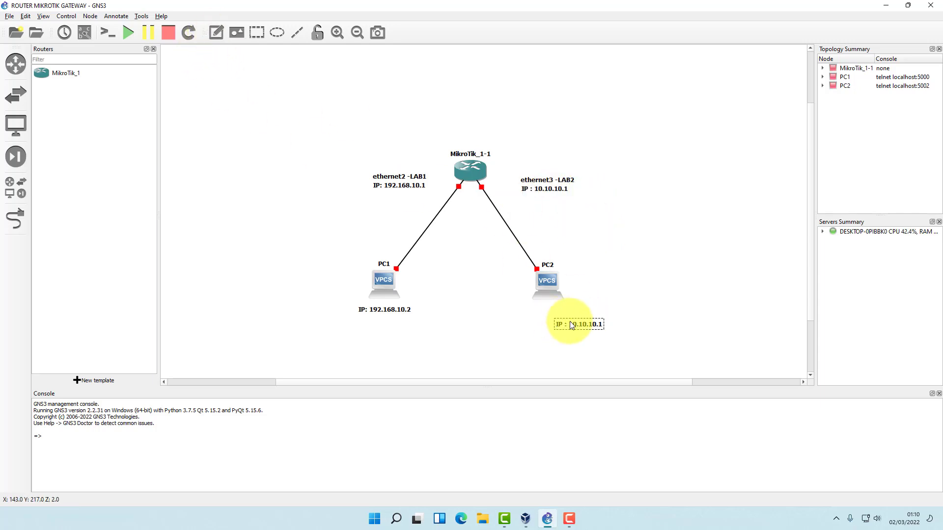
key(BackSpace)
text(2)
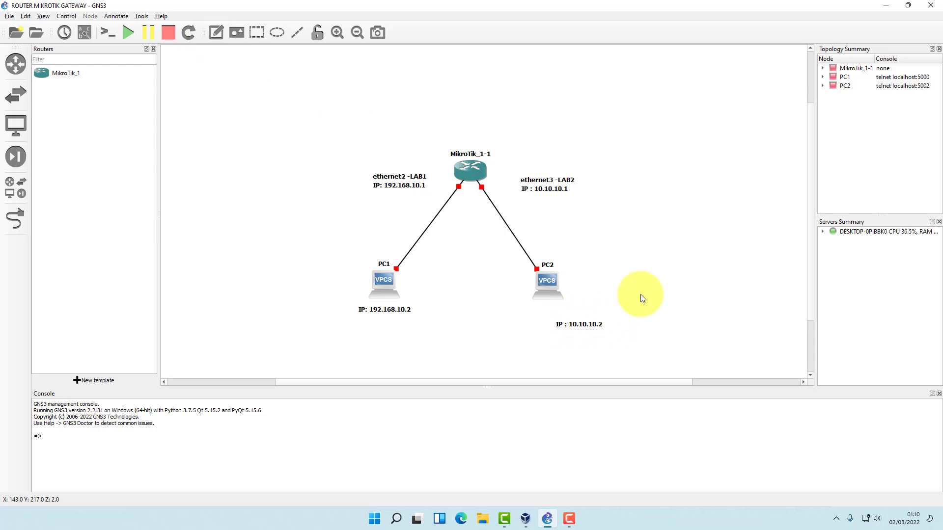
drag(580, 325, 553, 311)
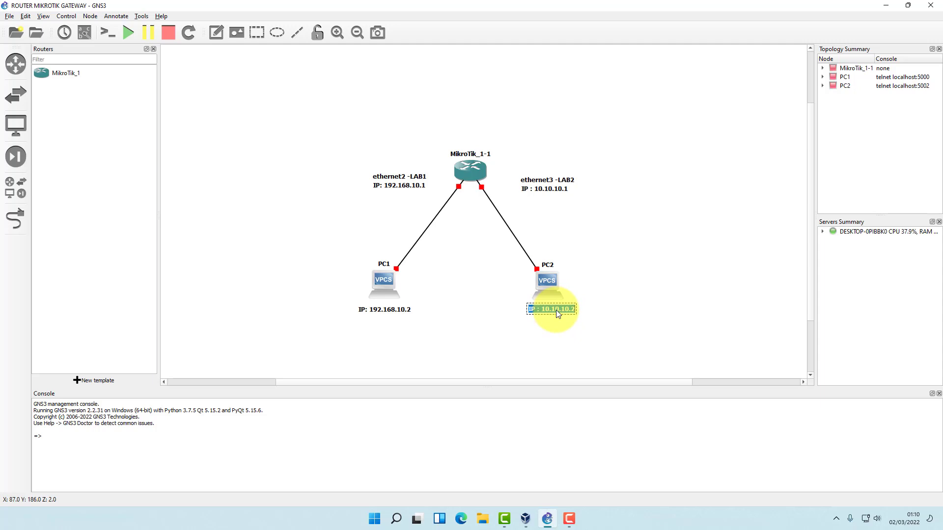
click(616, 251)
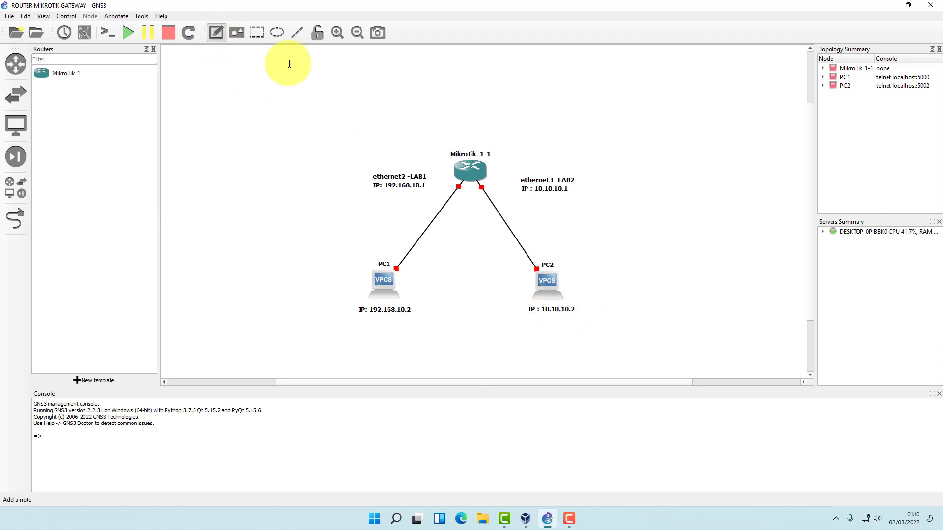
Start a note above the router whose first line reads 'ROUTER MICROTIK'.
click(490, 117)
text(IP : 10.10.10.2)
key(ctrl+a)
key(BackSpace)
text(20)
key(BackSpace)
key(BackSpace)
text(ROUTER)
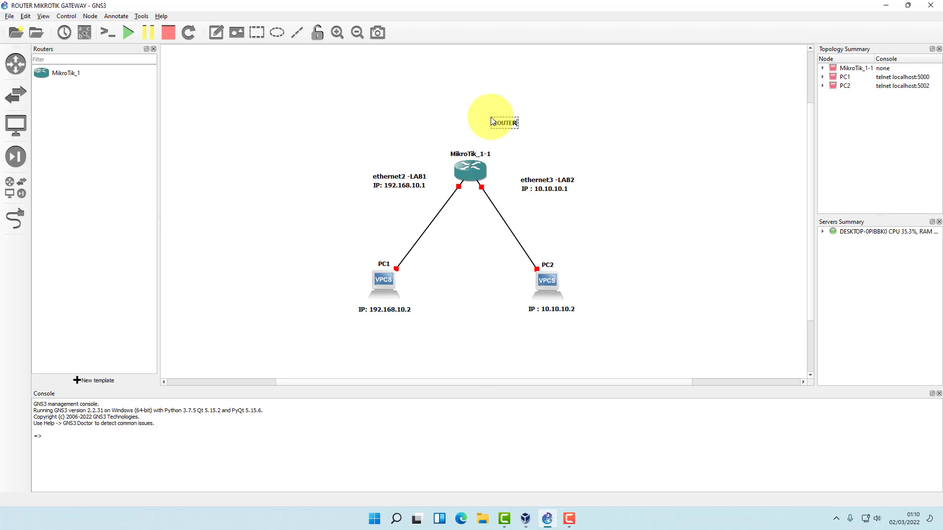
text( MICROTIK)
Add the second line 'SEBAGAI GATEWAY' and centre the title above the router.
key(Return)
text(SD)
key(BackSpace)
text(EA)
key(BackSpace)
text(BAGAI GATEWAY)
click(610, 148)
drag(535, 129, 484, 121)
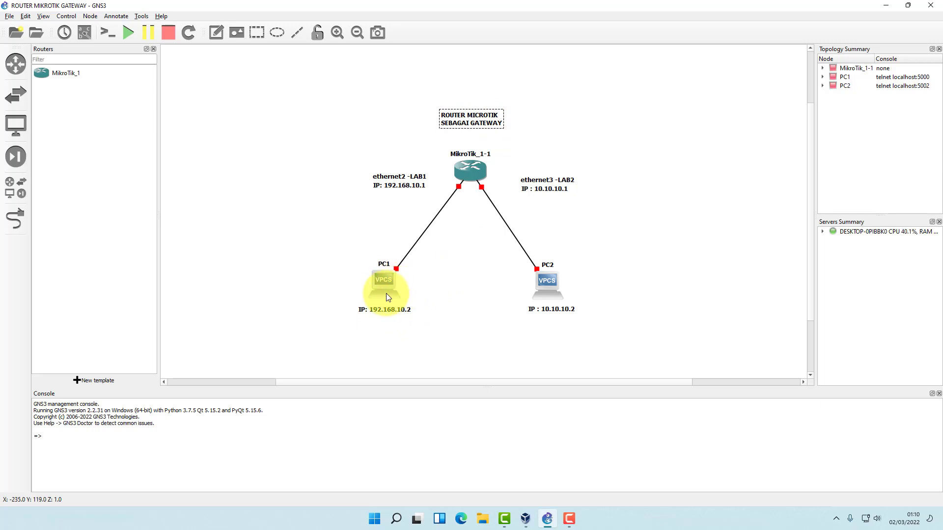
click(400, 313)
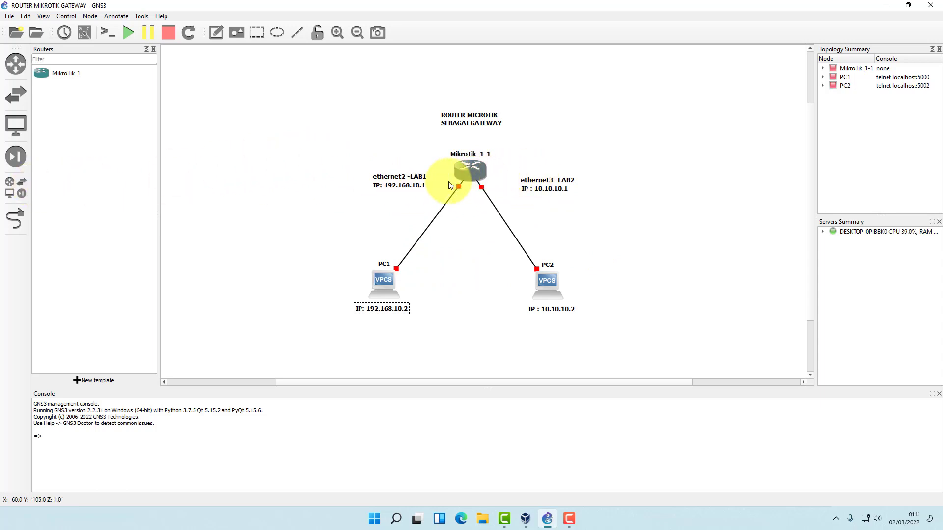
Start MikroTik_1-1, PC1 and PC2 with Start/Resume all, answering Yes on the second try.
click(127, 33)
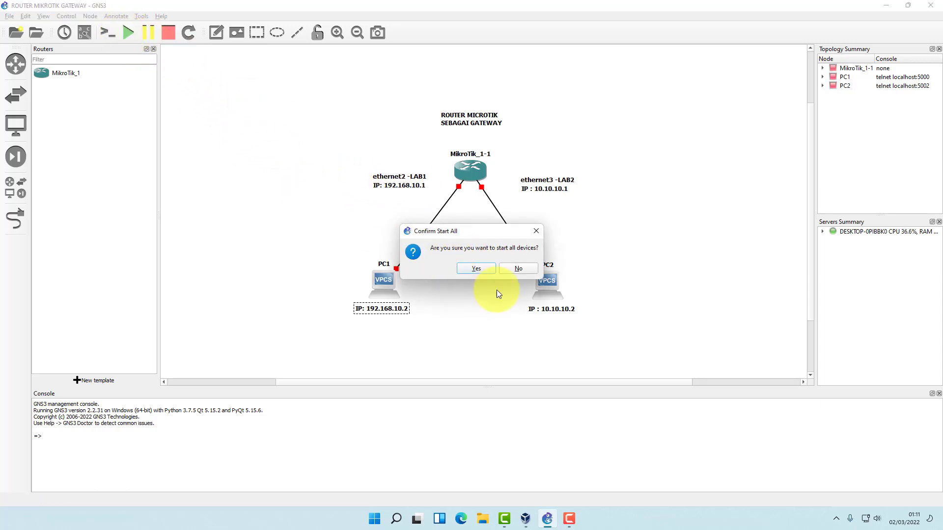
click(516, 268)
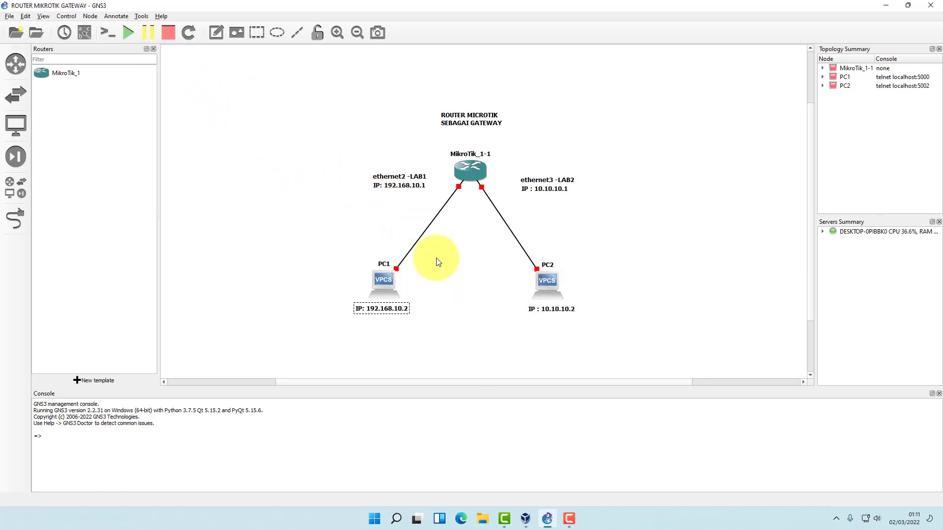
click(132, 34)
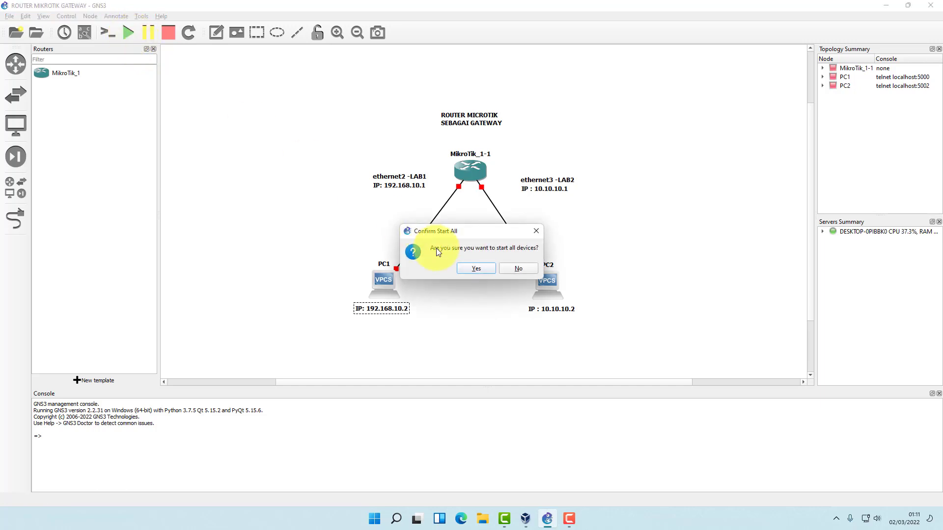
click(474, 270)
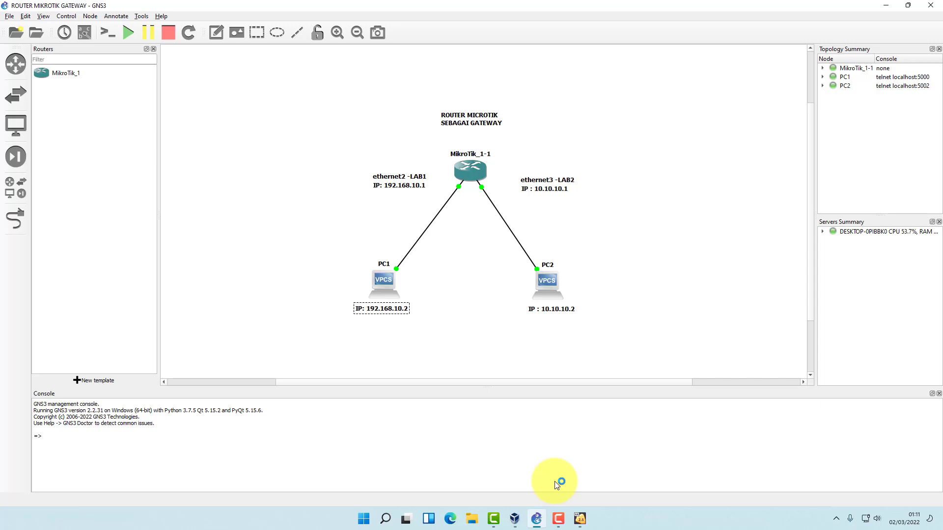
Dismiss the Guru Meditation error and start MikroTik_1 again from VirtualBox Manager.
click(580, 516)
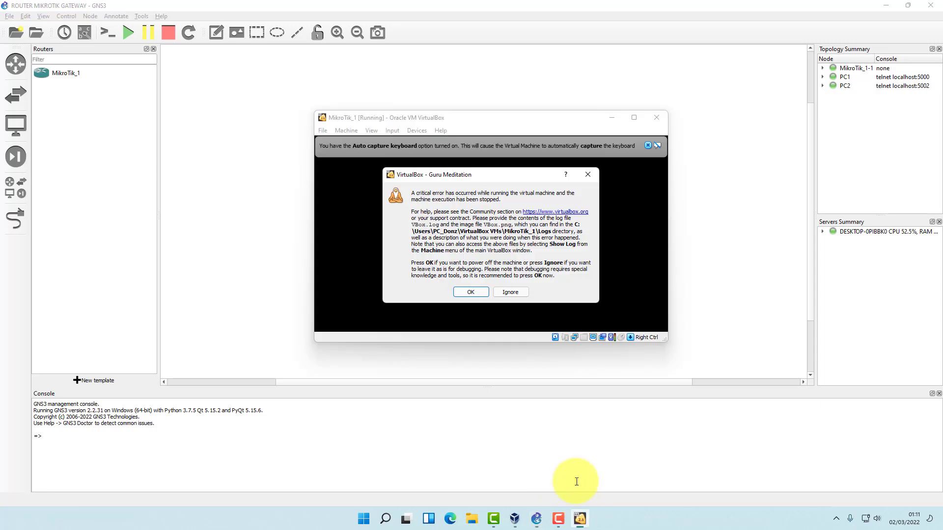
click(471, 292)
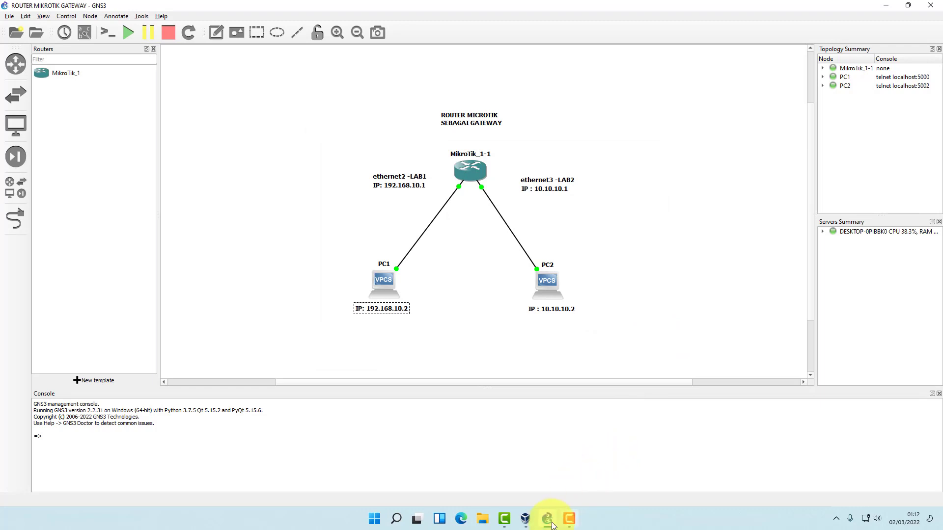
mouse_move(531, 523)
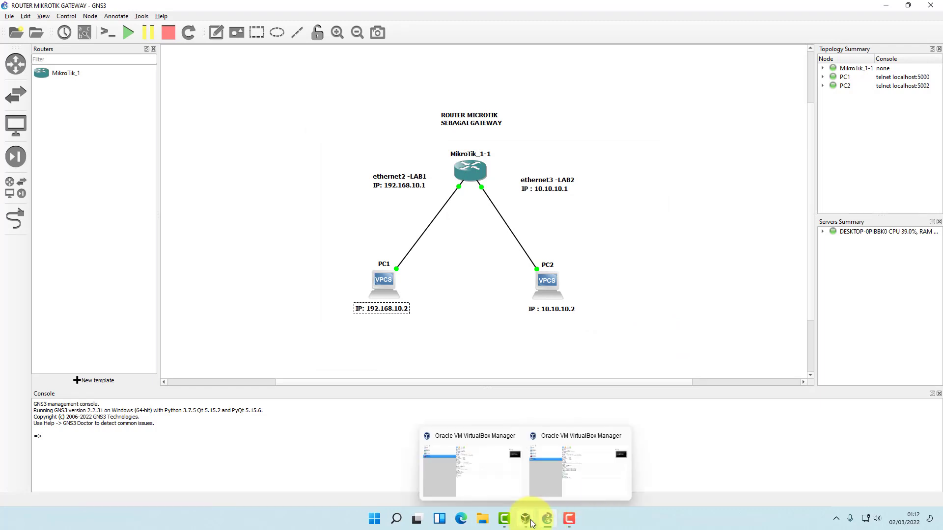
click(505, 486)
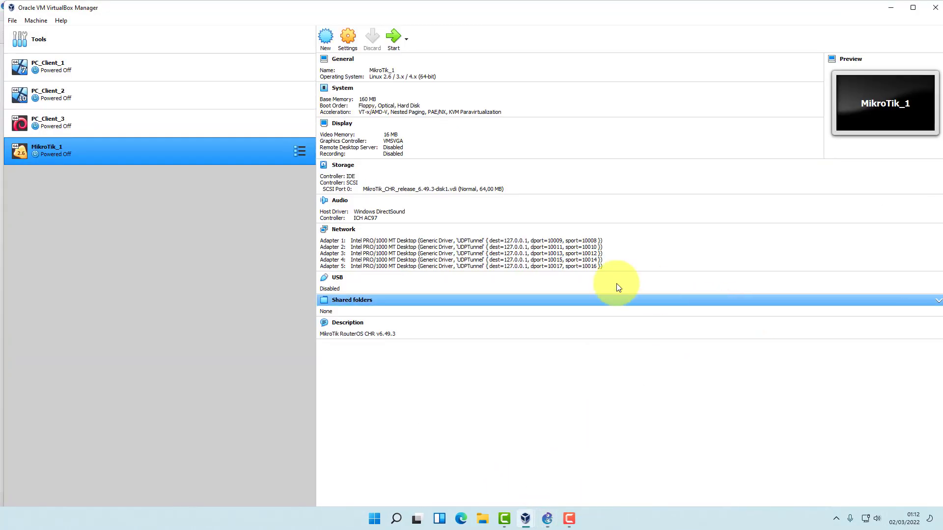
click(396, 37)
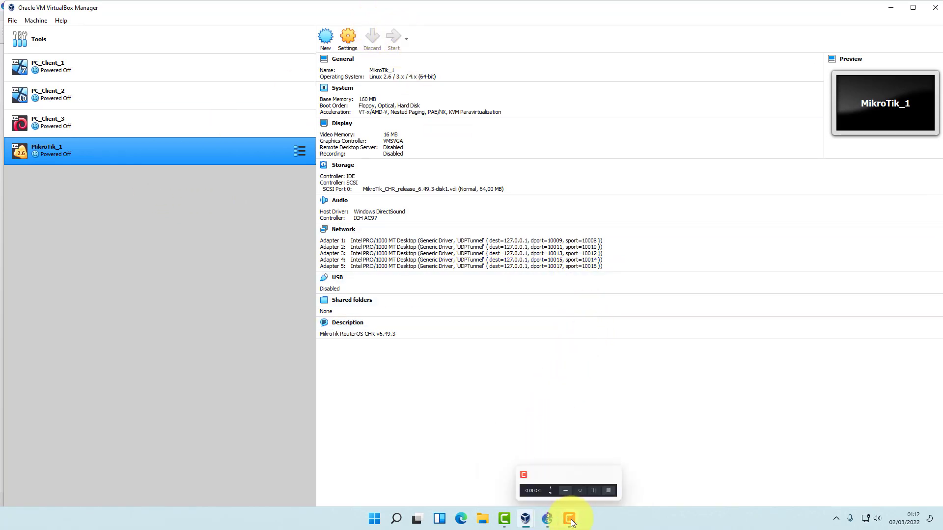
click(546, 521)
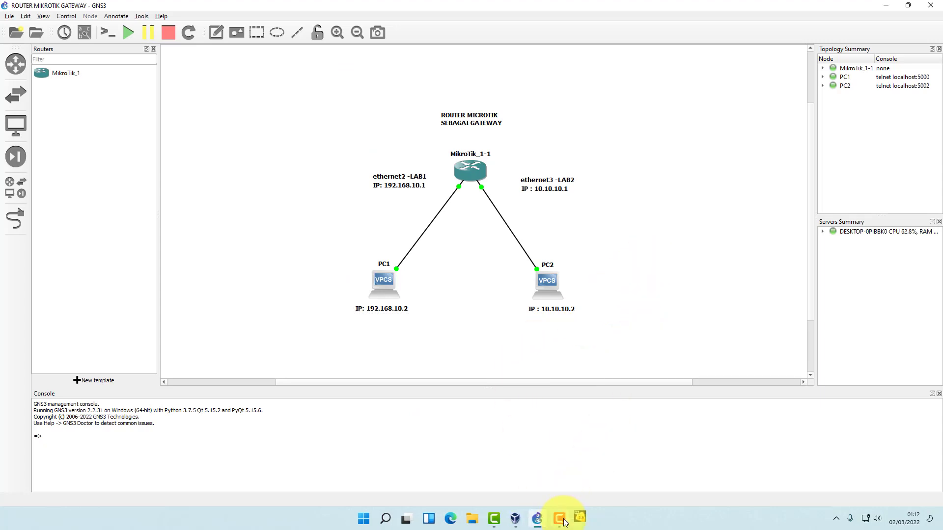
Enlarge and reposition the booting MikroTik_1 VM window, then go back to GNS3.
click(580, 518)
click(608, 146)
drag(628, 382, 662, 417)
click(580, 518)
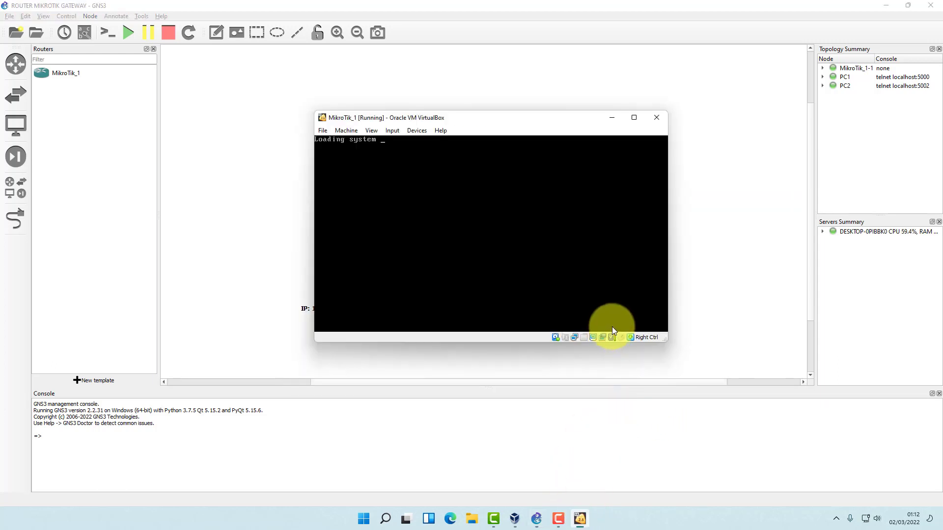
drag(666, 340, 714, 386)
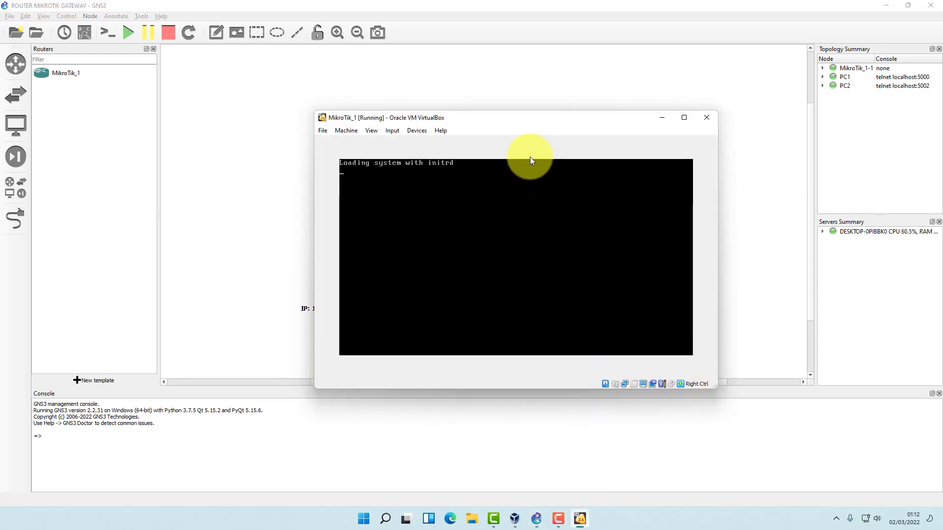
drag(534, 119, 579, 85)
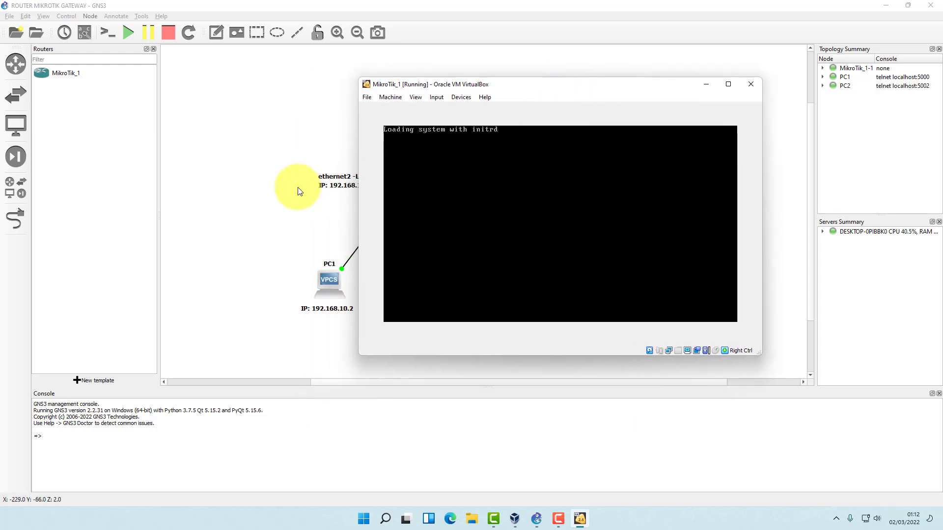
click(276, 199)
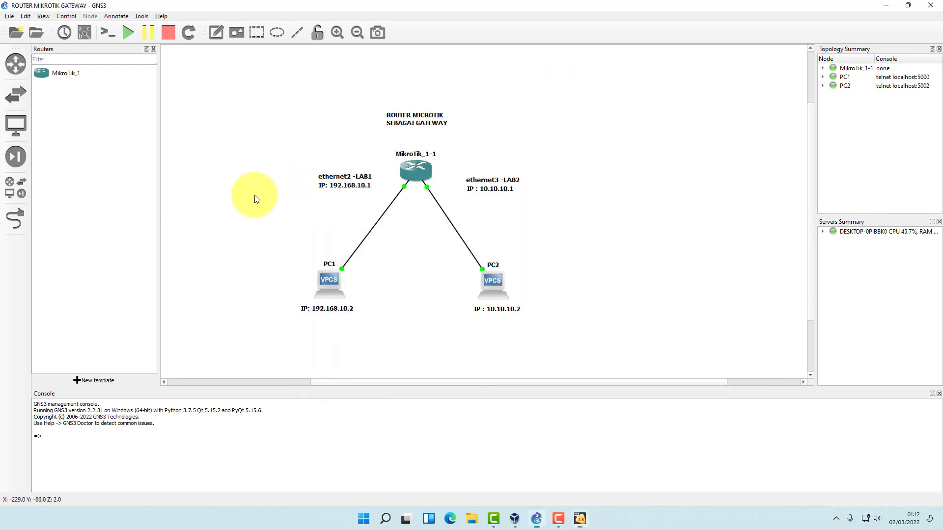
Open a Solar-PuTTY console session on PC1.
click(330, 280)
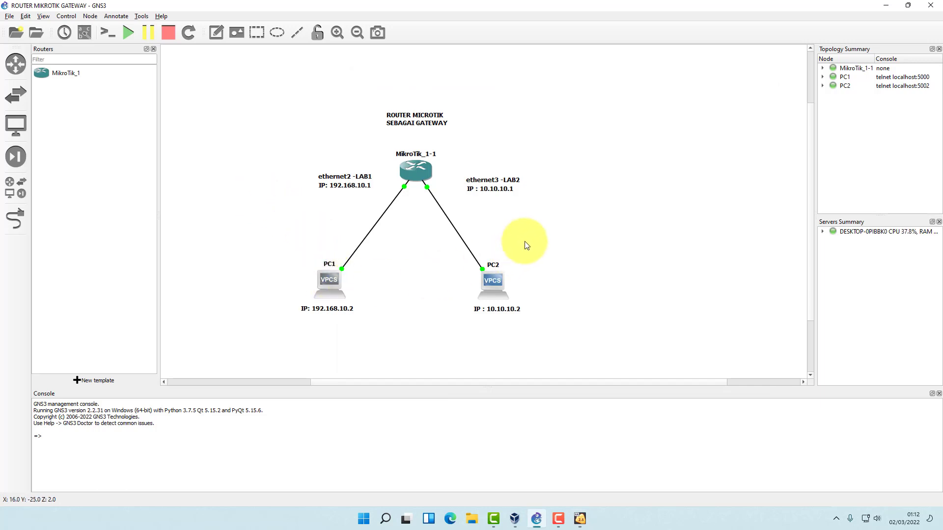
right_click(331, 288)
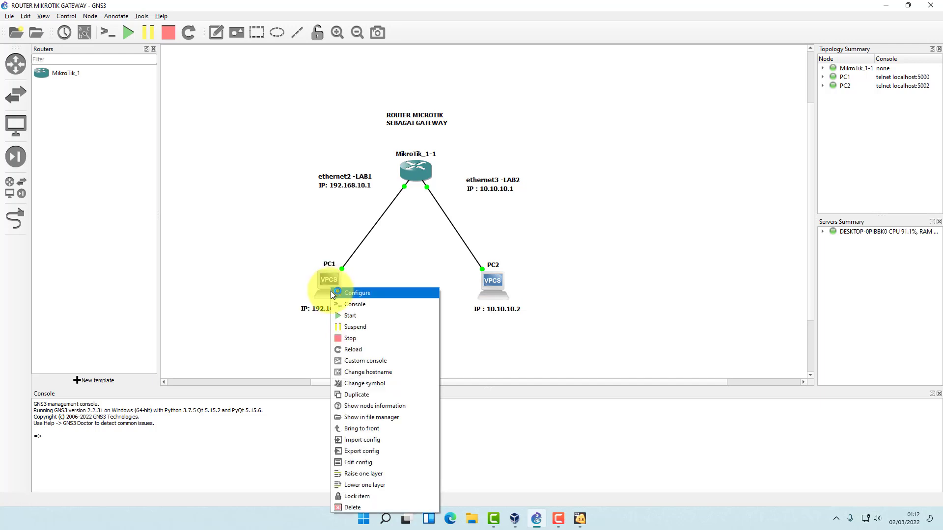
click(273, 274)
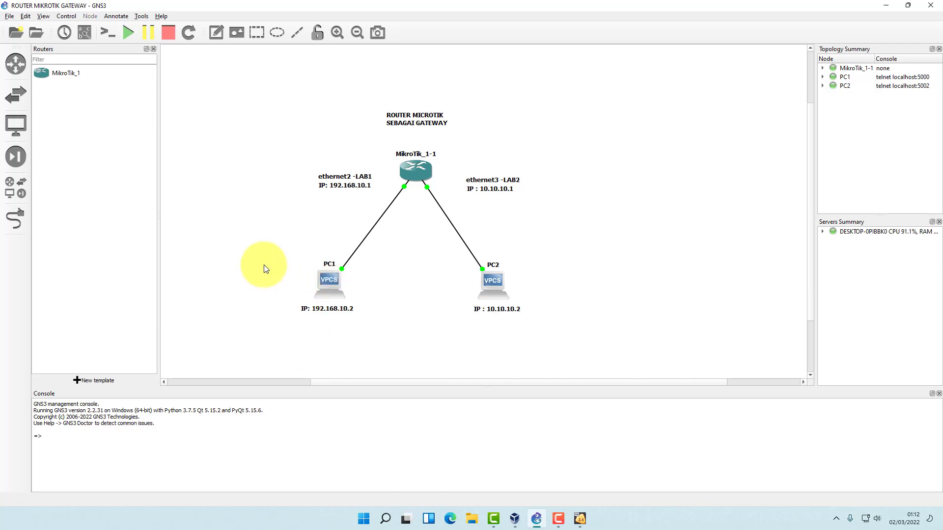
right_click(334, 293)
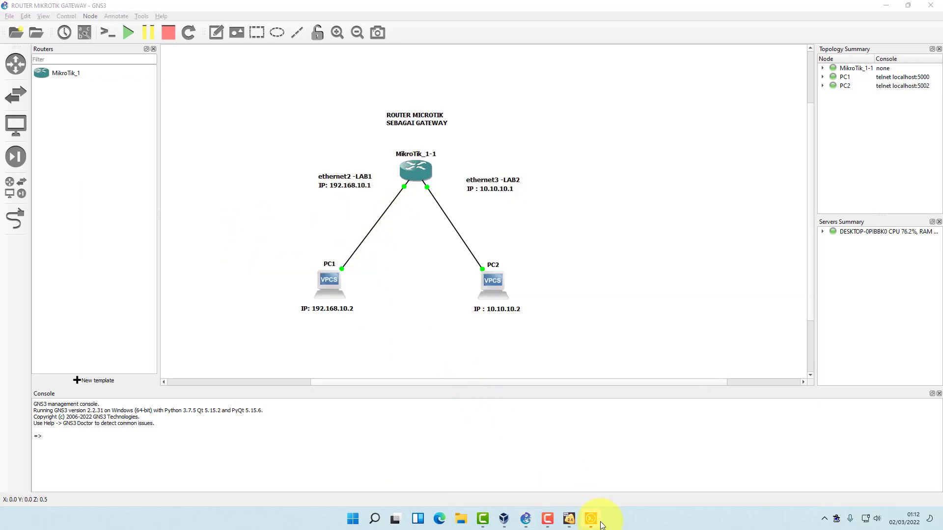
click(591, 519)
click(275, 228)
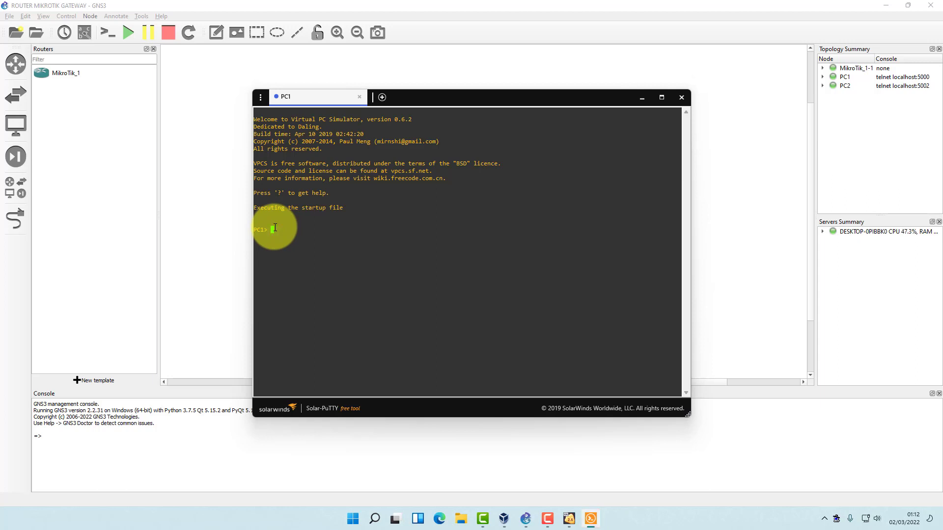
Run 'ip 192.168.10.2 255.255.255.0' on PC1 and check it with 'show'.
text(ip)
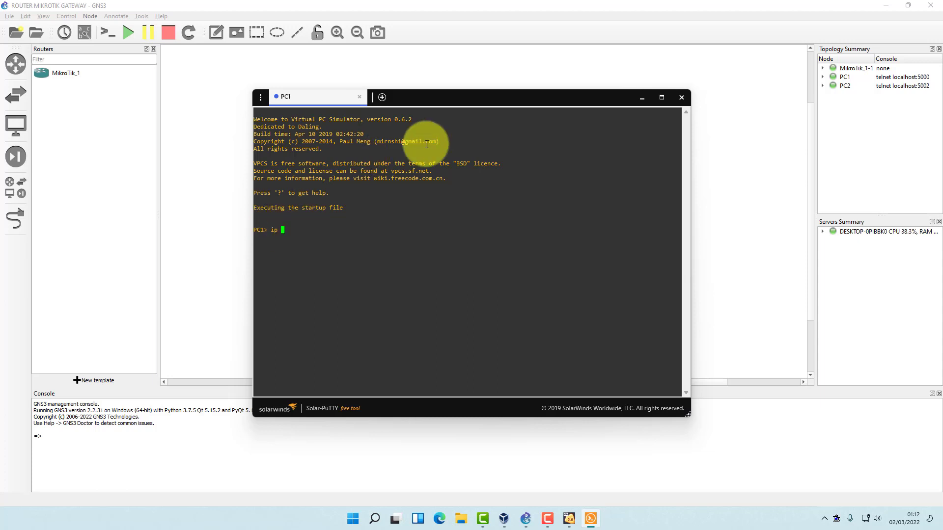
drag(460, 94, 608, 95)
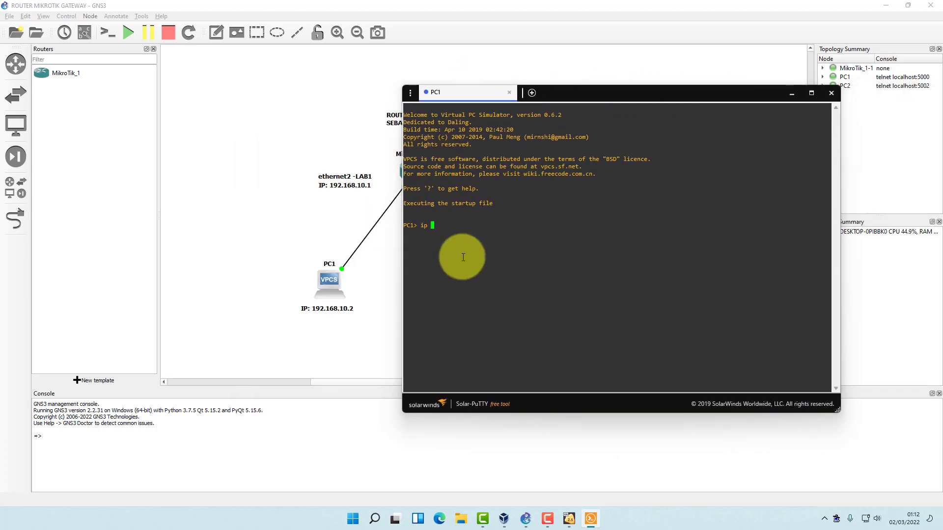
text(192.168.10.2)
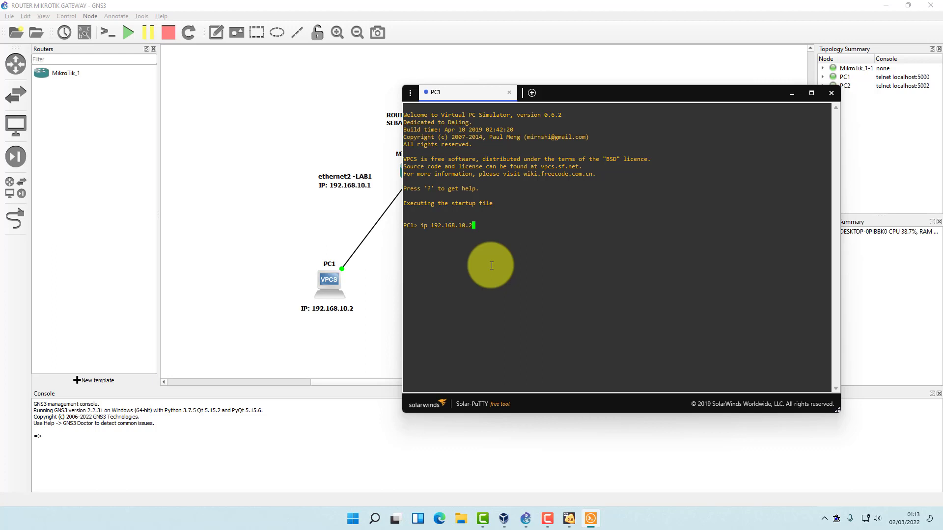
text( 255.255.255.0)
key(Return)
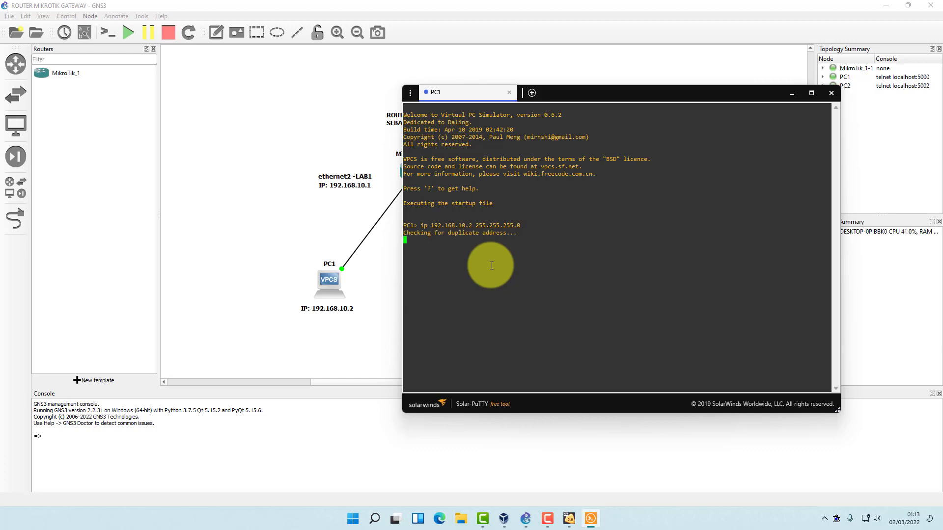
text(show)
key(Return)
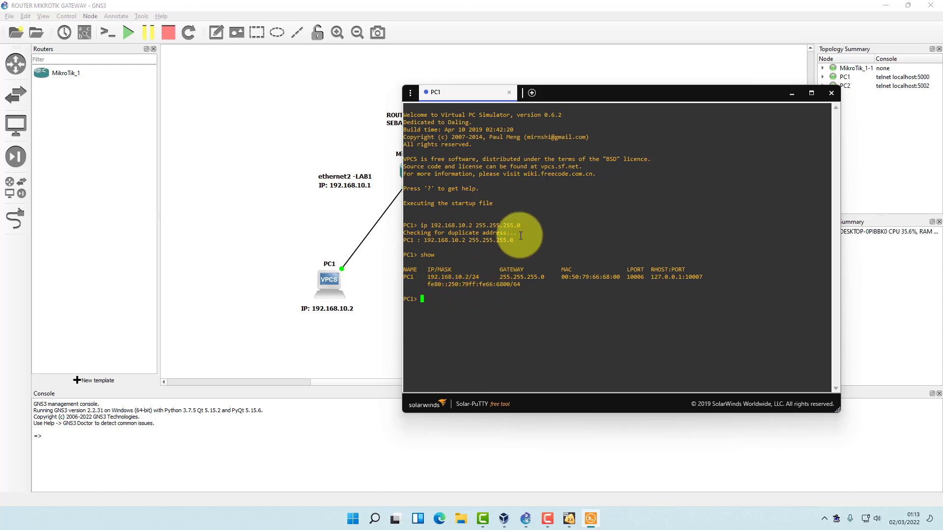
drag(575, 95, 215, 98)
Open a console session on PC2 and move the window off the topology.
right_click(497, 286)
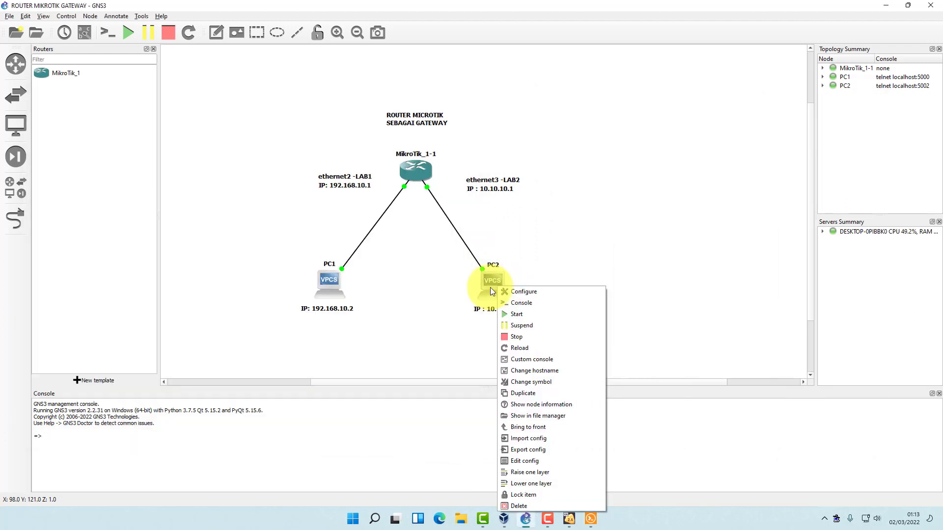
click(520, 303)
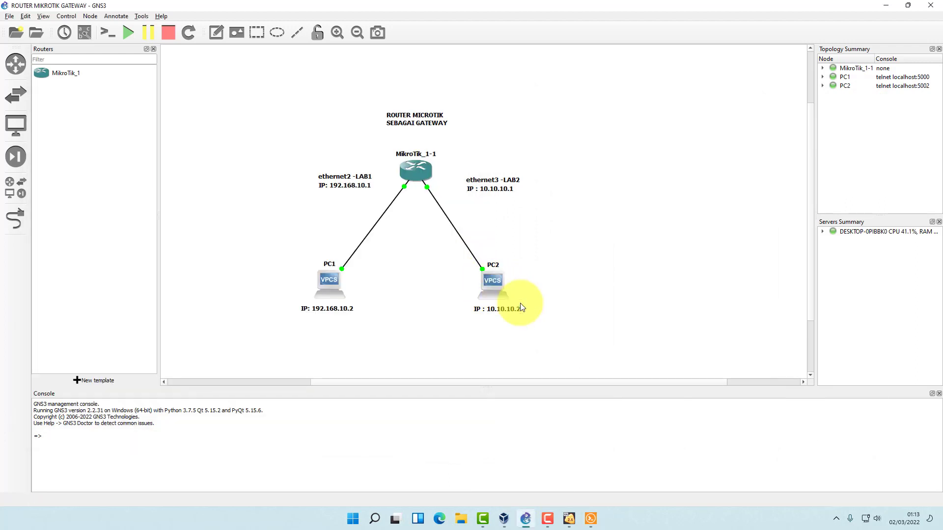
click(591, 518)
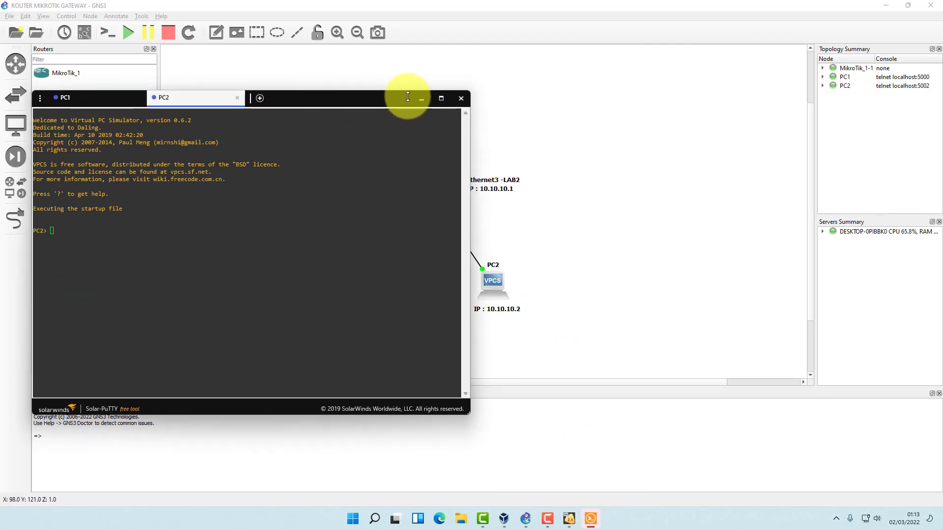
drag(357, 95, 805, 74)
click(598, 222)
Run 'ip 10.10.10.2/24 255.255.255.0' on PC2 and verify it with 'show'.
text(ip 10)
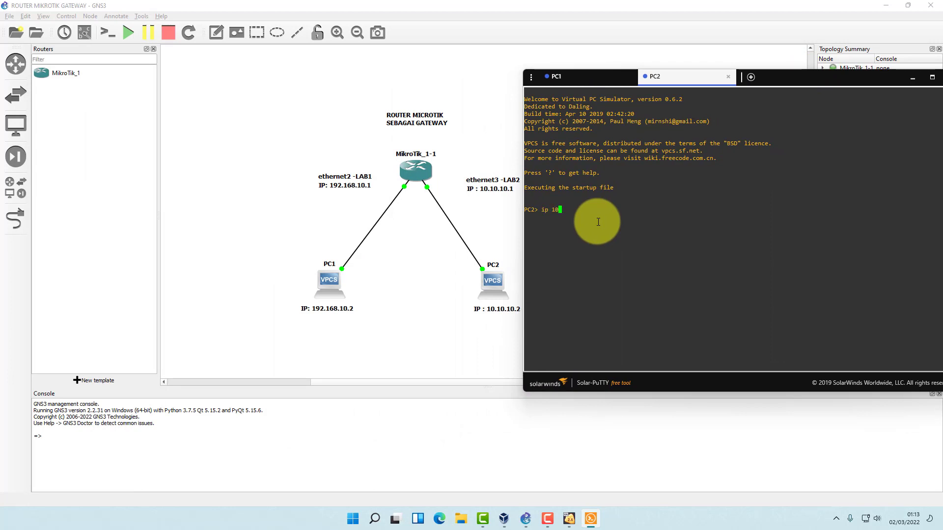
text(.10.10.2/24 255.255.255.0)
key(Return)
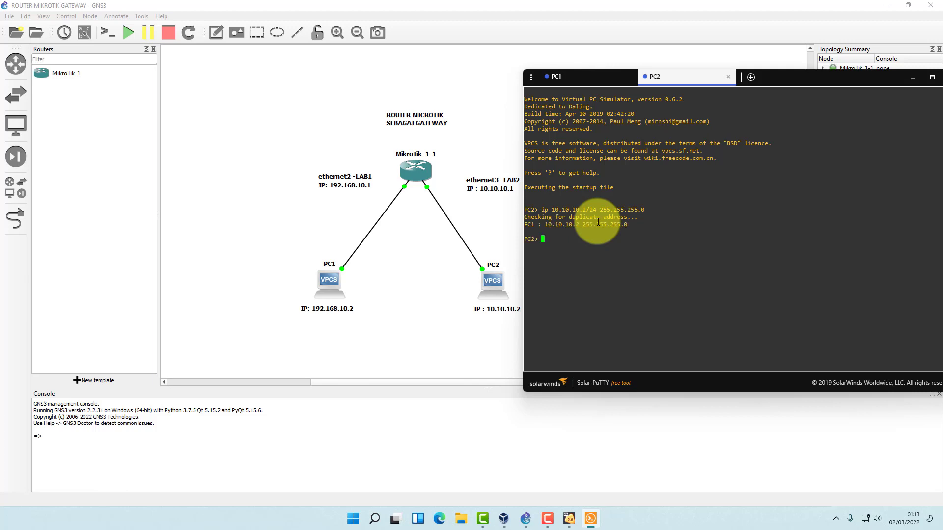
text(show)
key(Return)
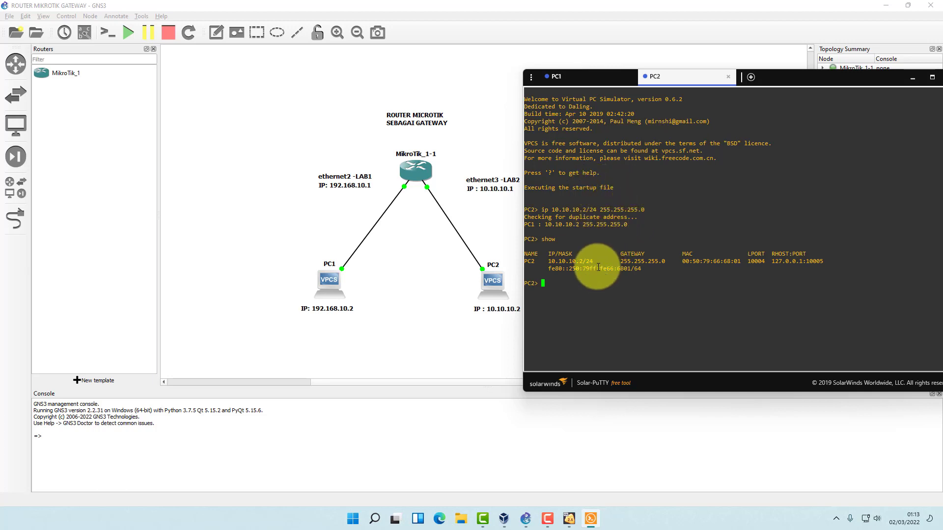
mouse_move(776, 81)
mouse_down()
mouse_move(776, 90)
mouse_move(767, 87)
mouse_move(773, 82)
mouse_up()
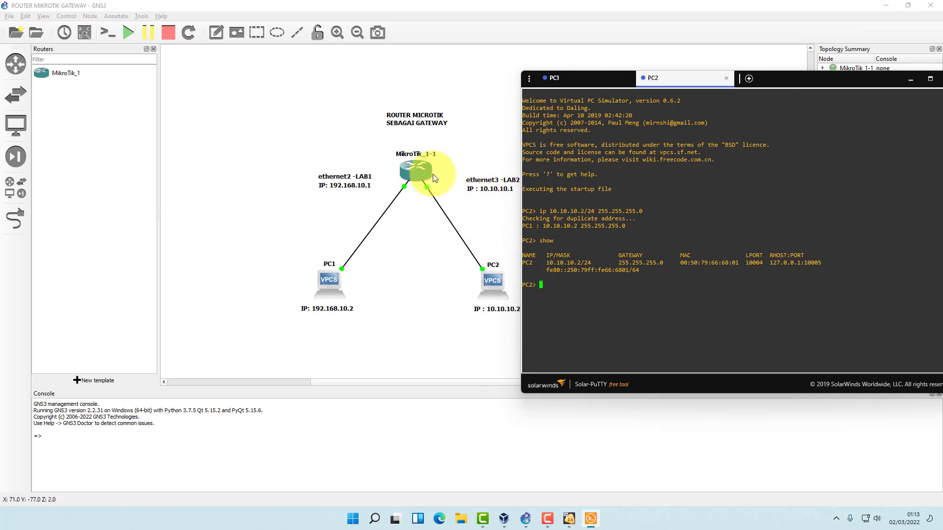
drag(783, 82, 315, 71)
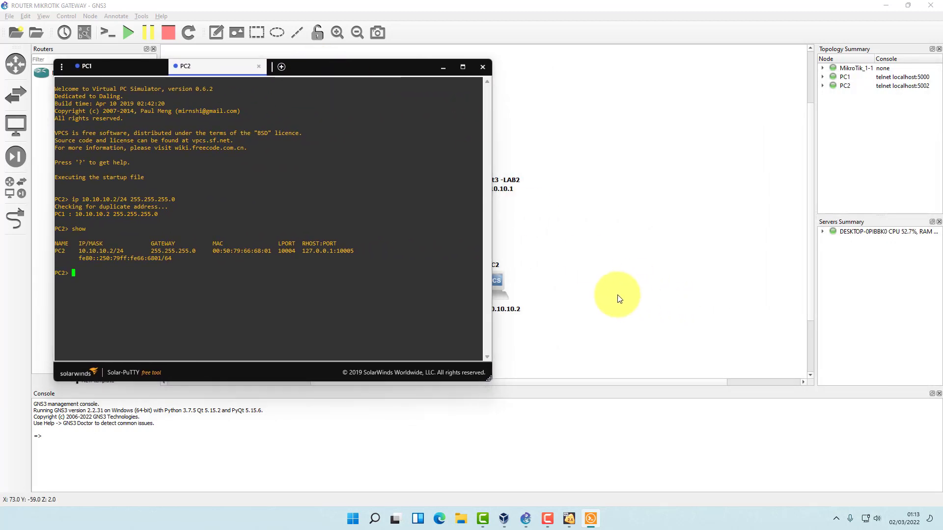
Minimize GNS3, the PC consoles and VirtualBox Manager, leaving MikroTik_1's login prompt focused.
click(569, 519)
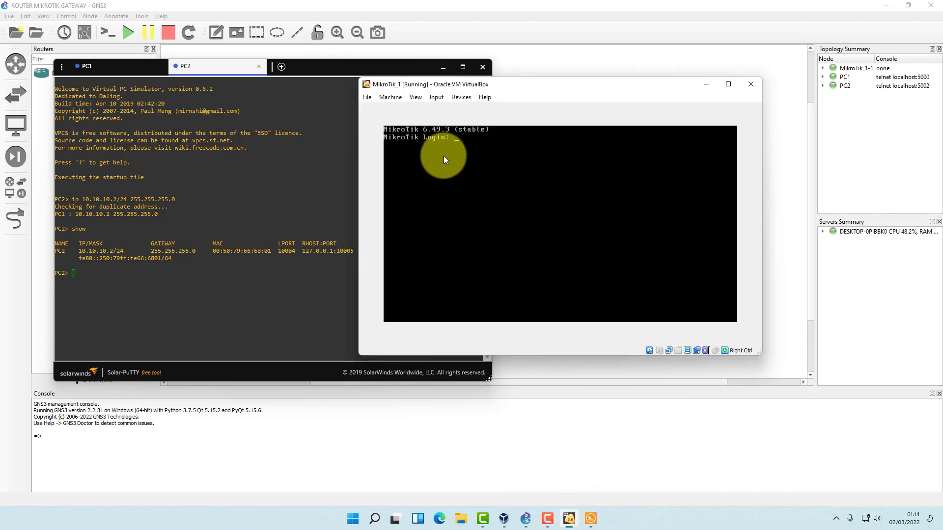
click(563, 368)
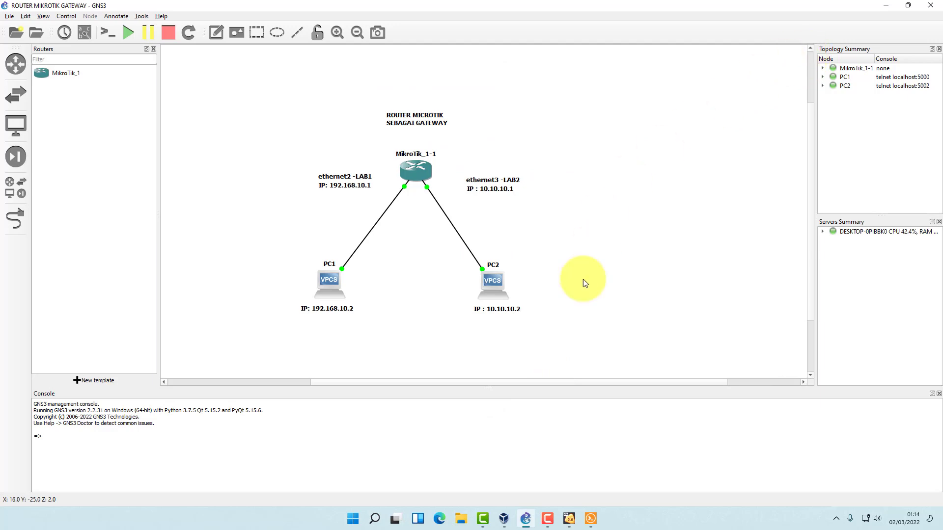
click(569, 519)
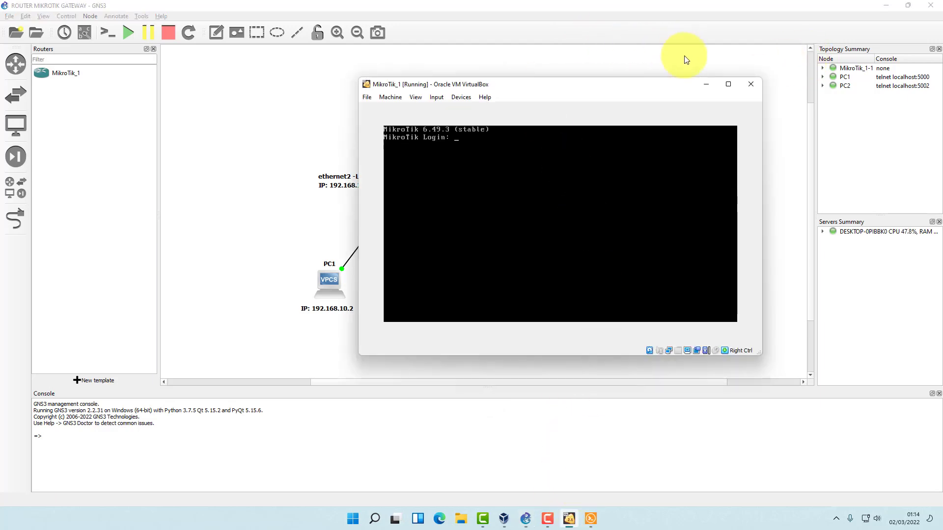
click(692, 55)
click(884, 6)
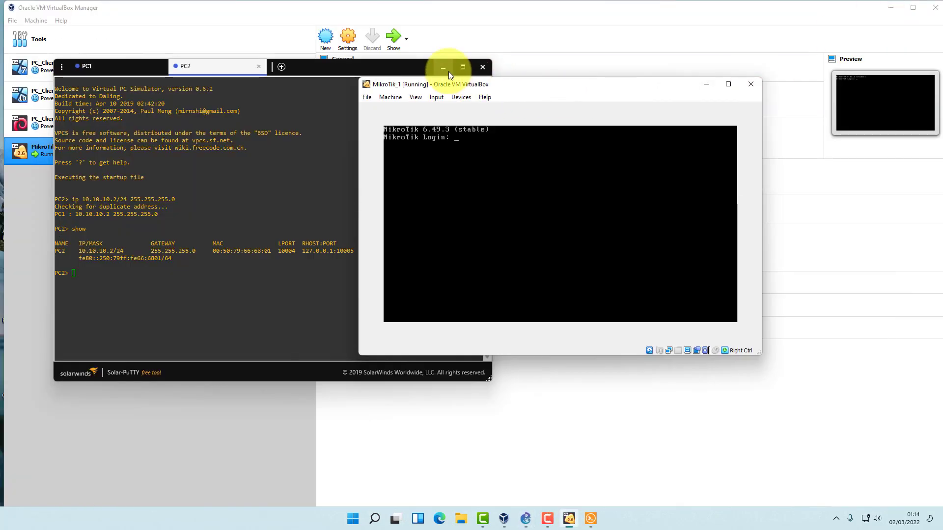
click(443, 69)
click(853, 11)
click(891, 7)
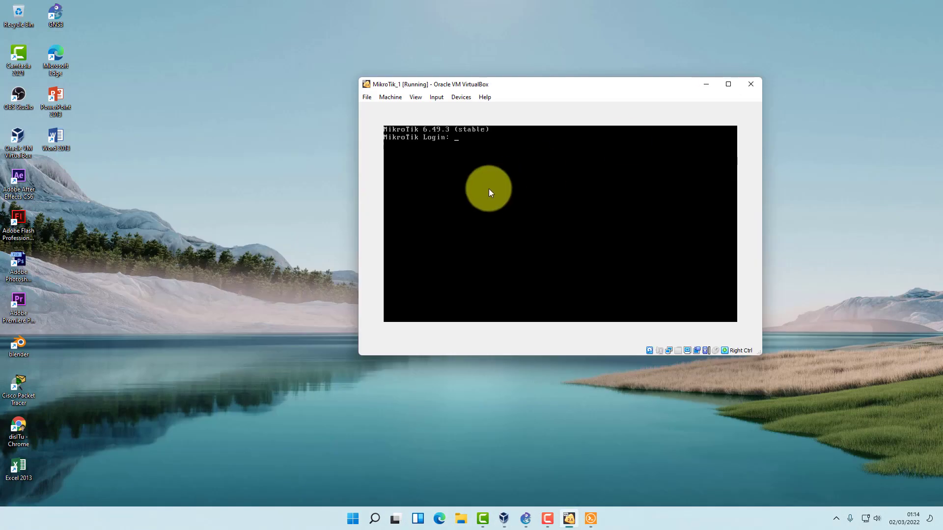
drag(520, 84, 485, 82)
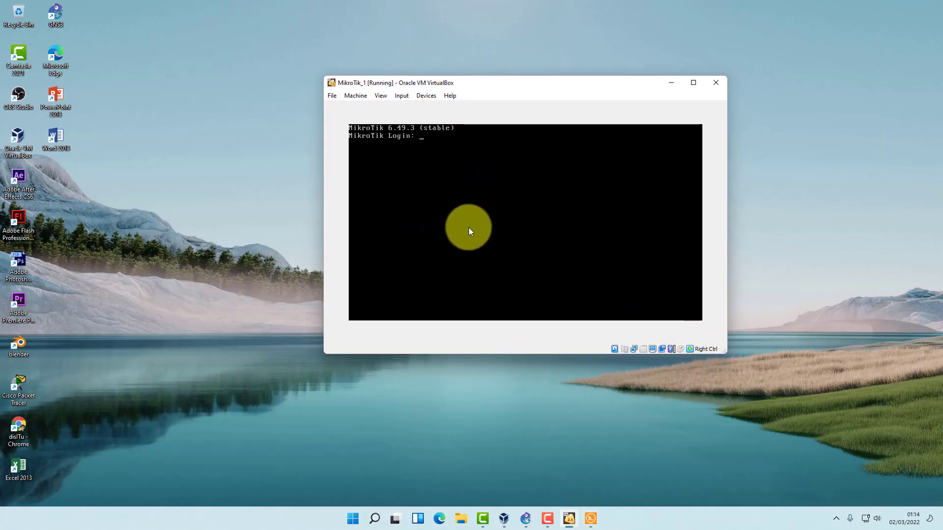
click(486, 222)
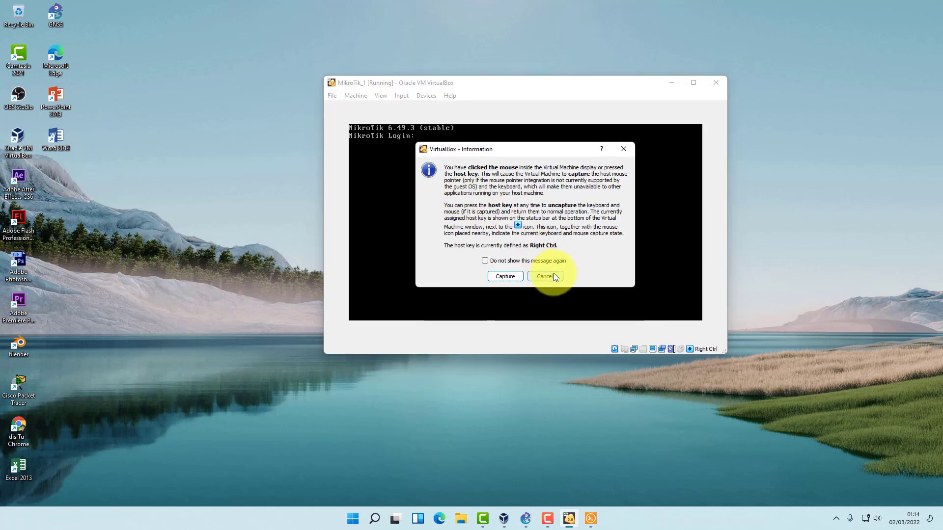
Dismiss the capture notice, log in as admin and decline the licence display.
click(545, 277)
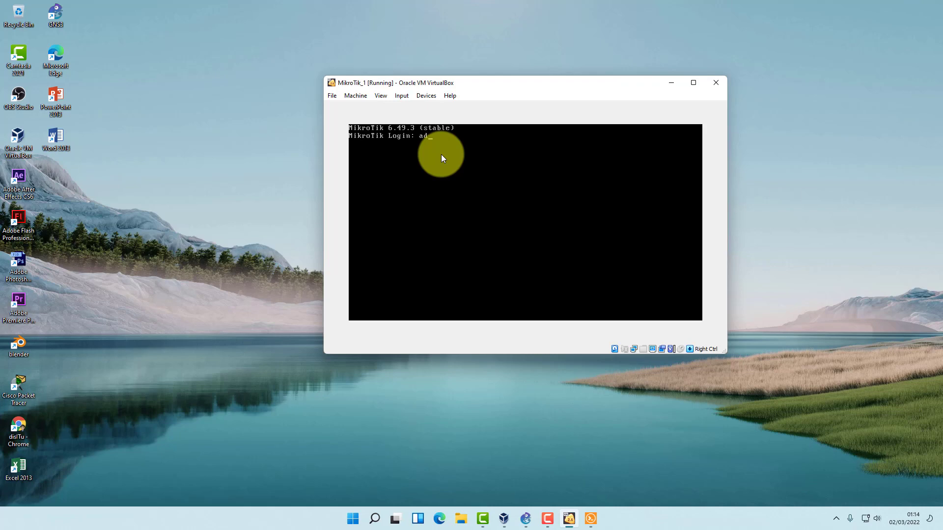
text(admin)
key(Return)
key(Return)
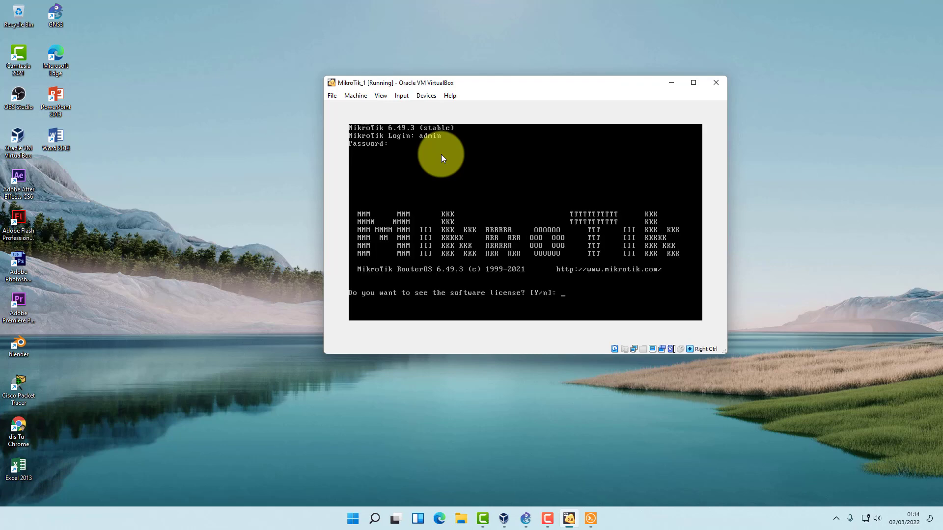
text(n)
key(Return)
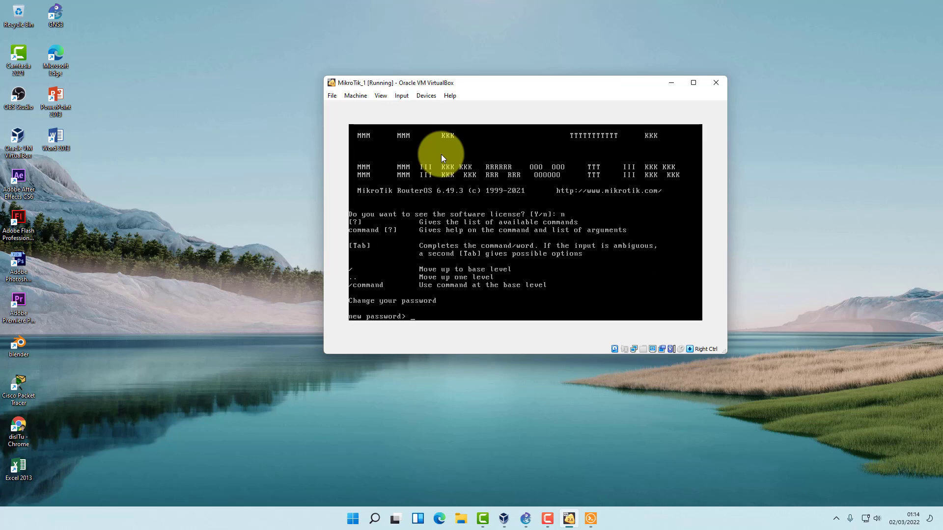
Enter and confirm a new password for the router's admin account.
text(***)
key(Return)
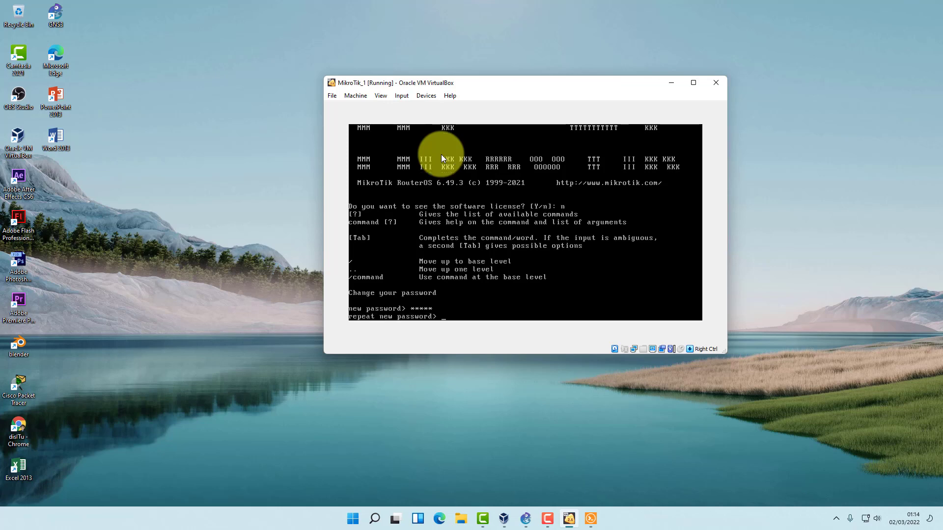
text(admin)
key(Return)
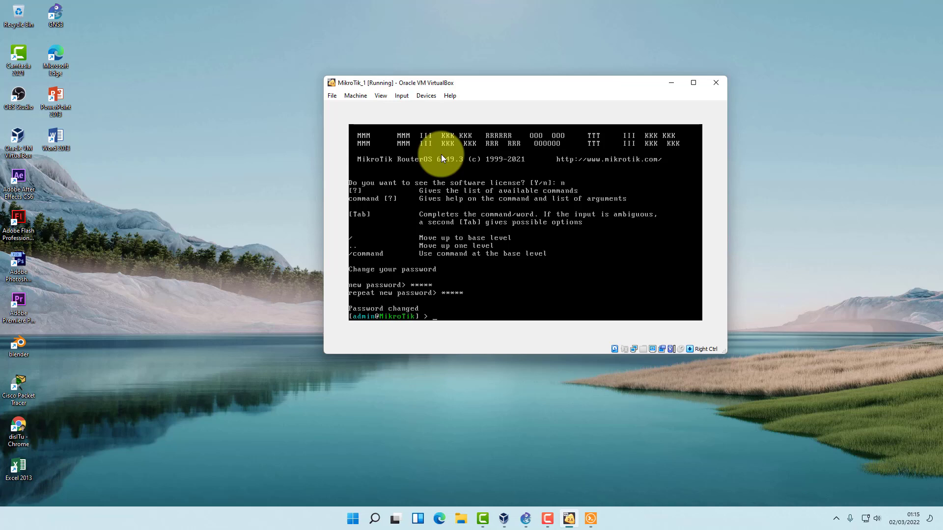
Set the system identity to Router01 with 'system identity set', then list ether1–ether5 with 'interface print'.
text(ystem identity set name=ROuter)
key(BackSpace)
key(BackSpace)
key(BackSpace)
key(BackSpace)
key(BackSpace)
text(Router)
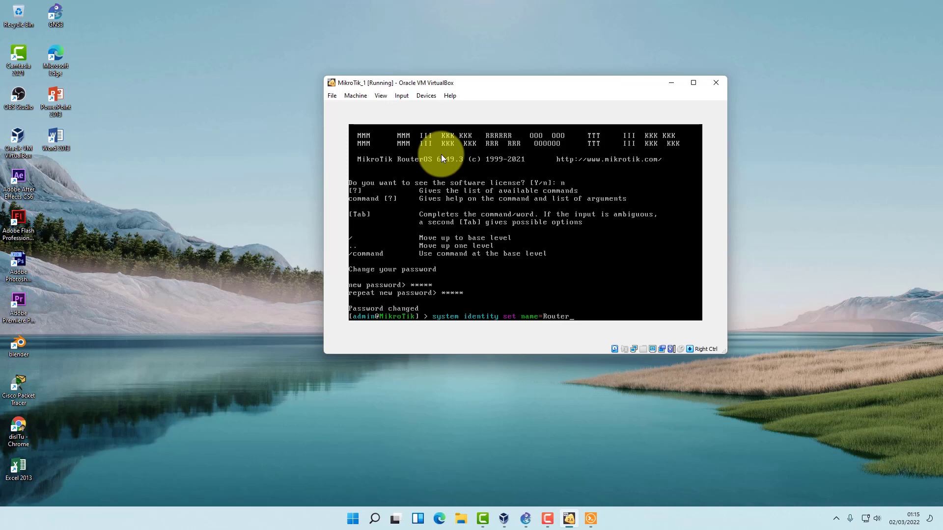
text(01)
key(BackSpace)
text(01)
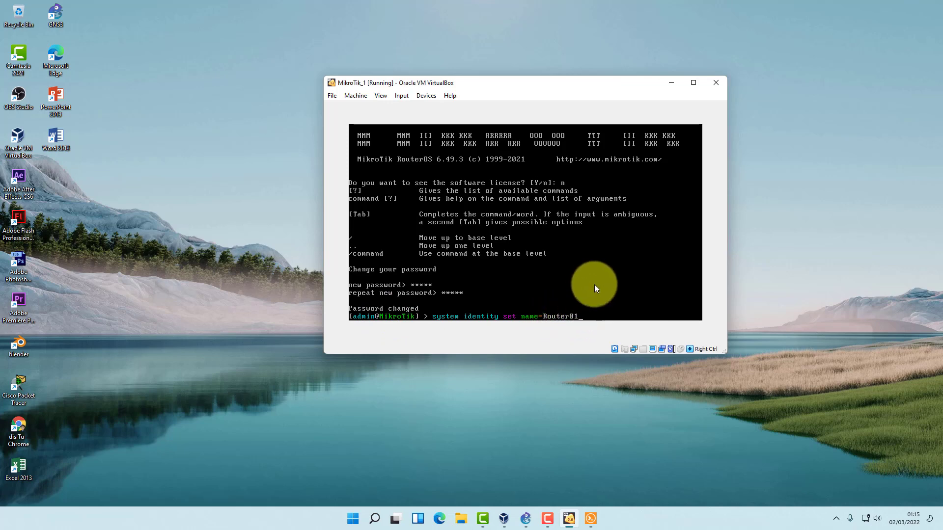
key(Return)
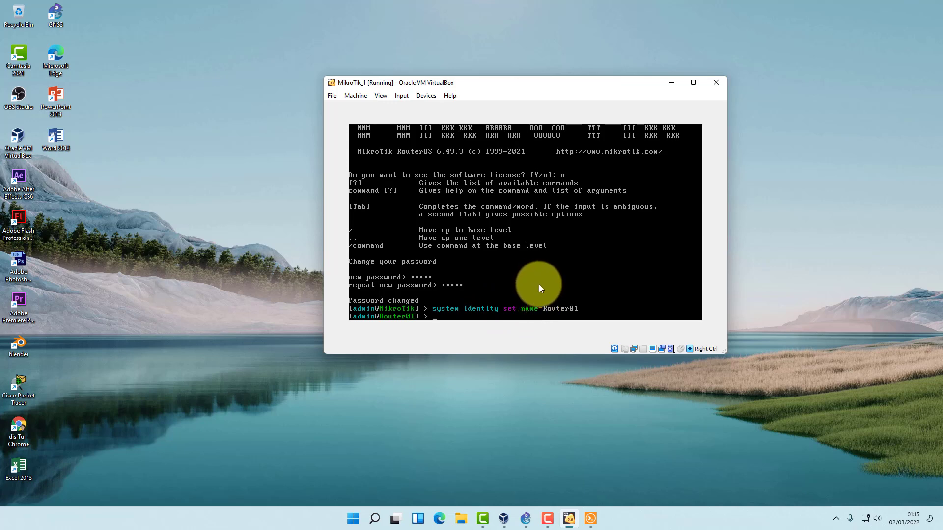
text(in)
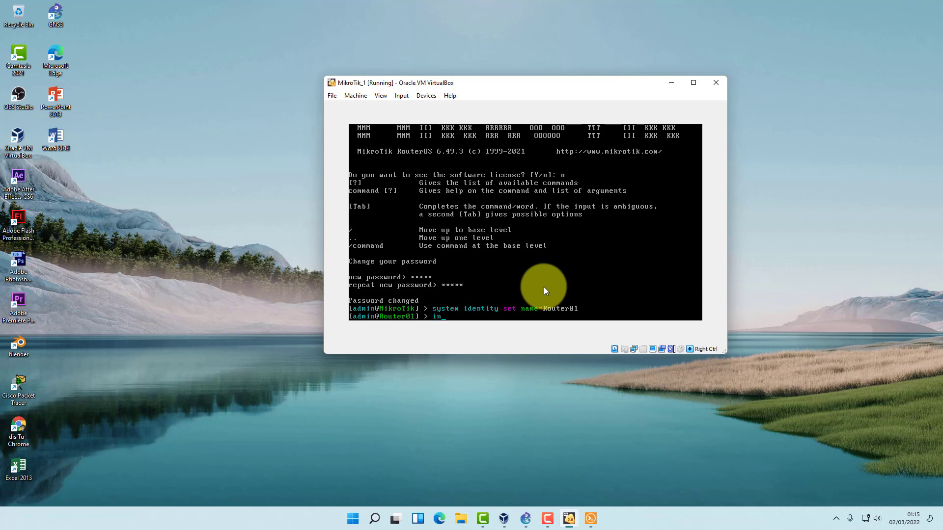
text(terface print)
key(Return)
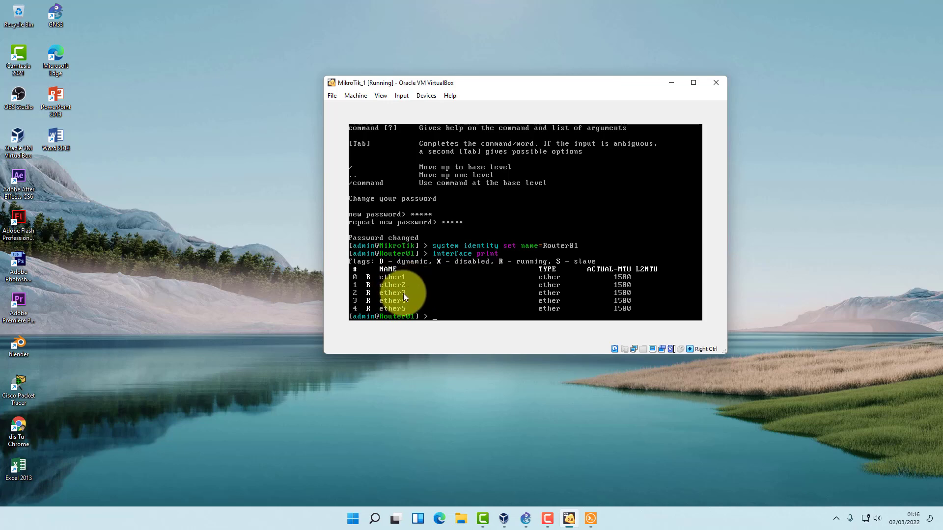
Show the GNS3 topology, minimize the PC consoles and place the MikroTik_1 console on the right.
click(529, 522)
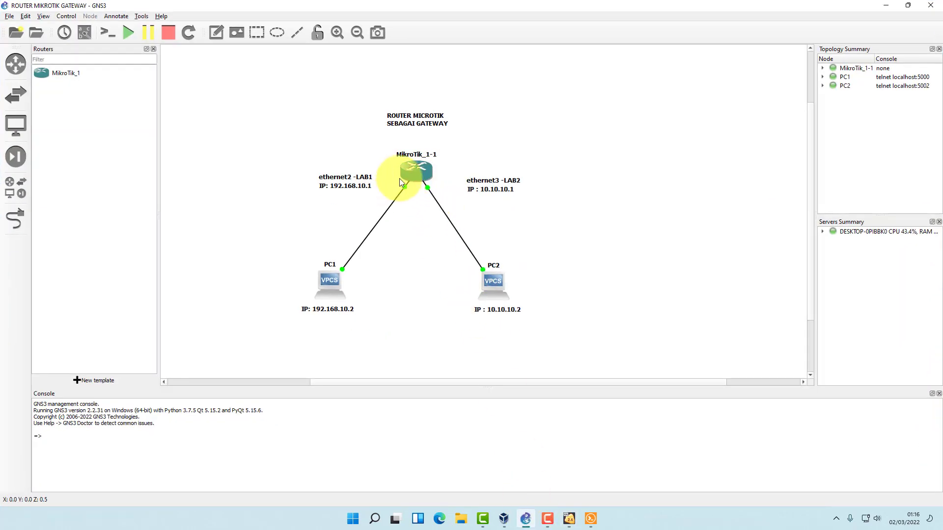
click(591, 518)
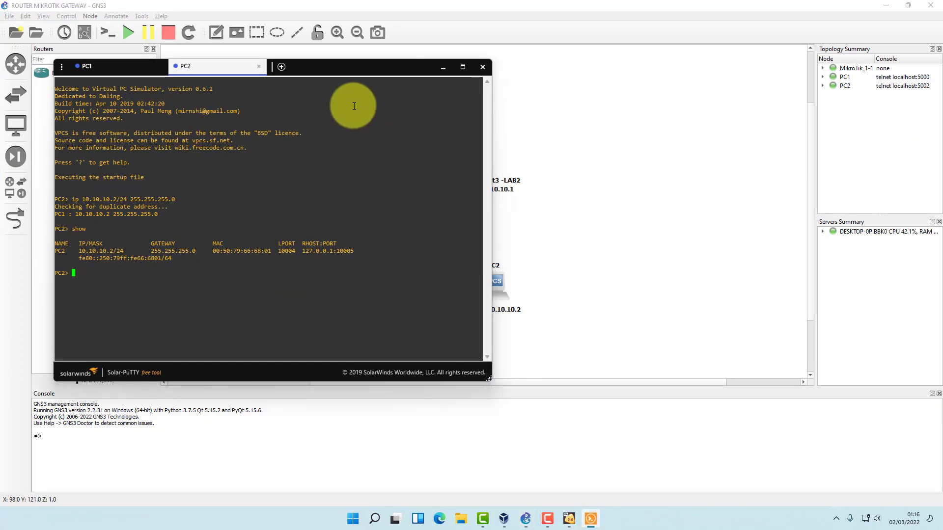
click(444, 72)
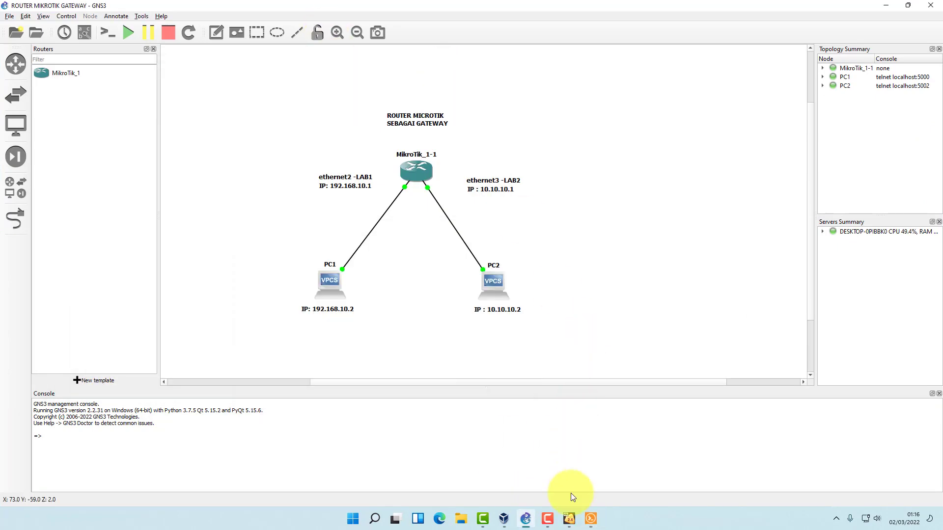
click(569, 519)
drag(546, 83, 563, 74)
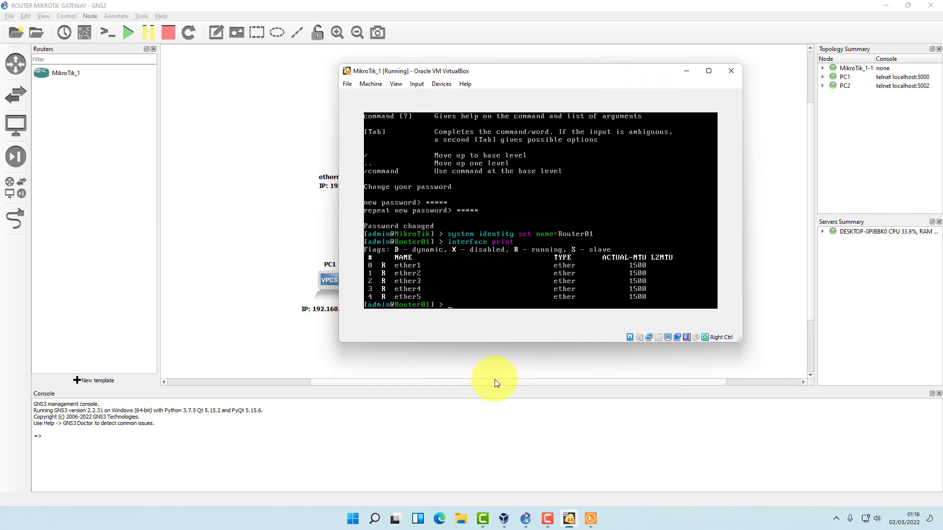
Rename ether1 to ether1-ISP and ether2 to ether2-LAB1 with 'interface ethernet set'.
text(interface)
text( ether)
text(net)
text( set)
text( ether)
text(0)
text( 1)
text( name)
text(=e)
text(ther)
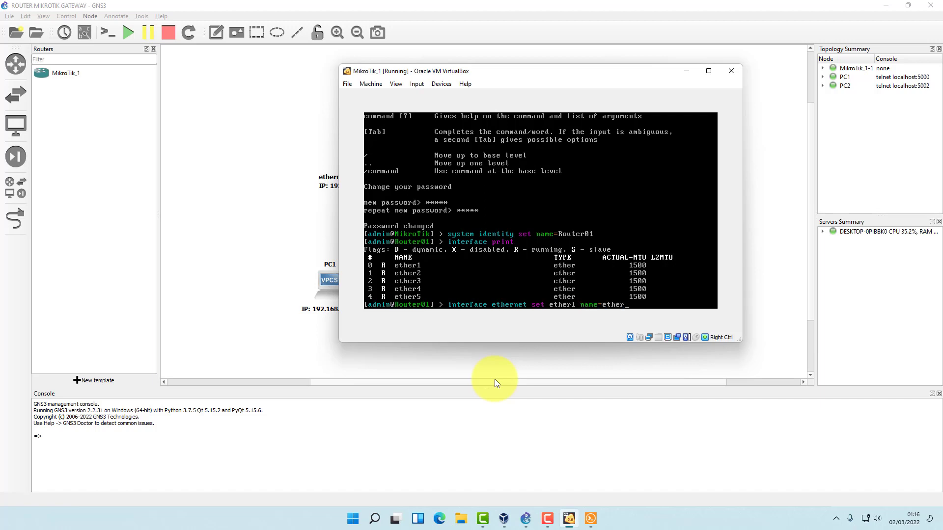
text(1-ISP)
key(Return)
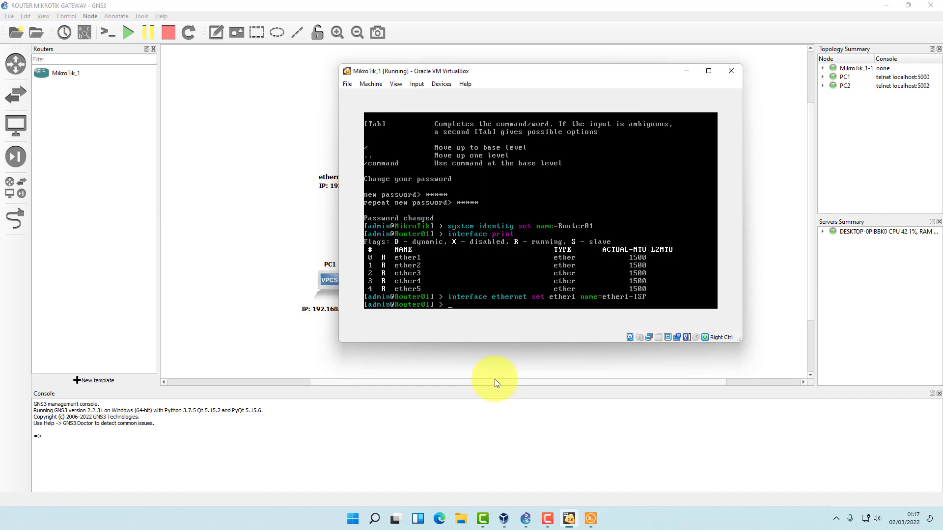
text(interface ethernet set ether2 name=e)
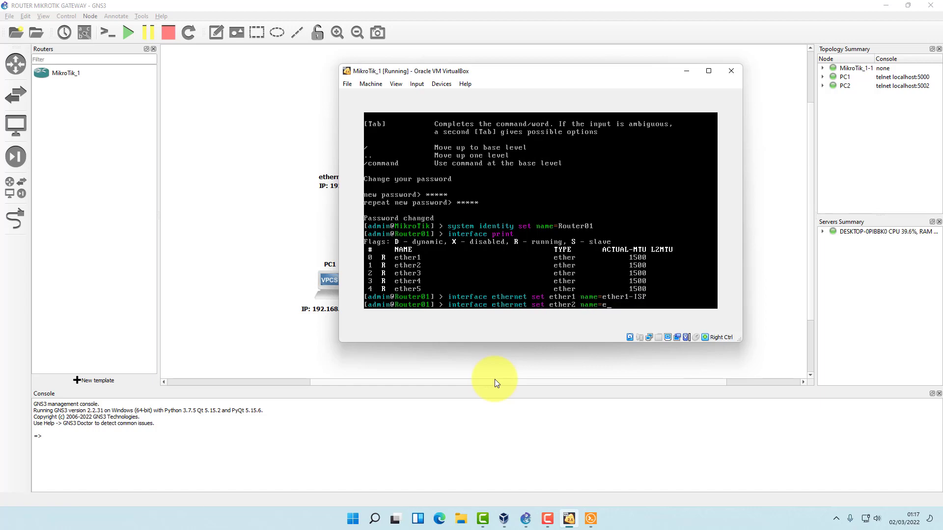
text(ther2-LAB1)
key(Return)
Rename ether3 to ether3-LAB2, then attempt a mistyped 'interface pring' listing.
text(interface etrh)
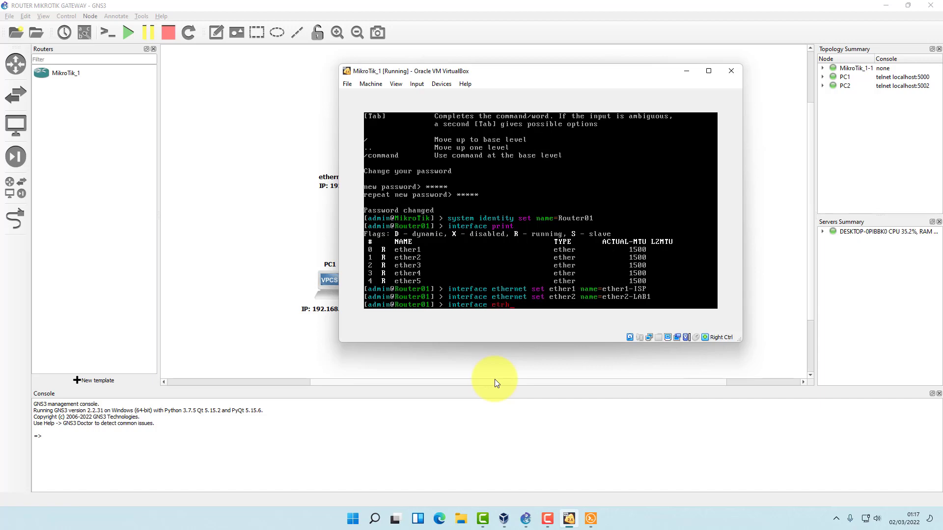
key(BackSpace)
text(hernet set ether3 name=ether3-)
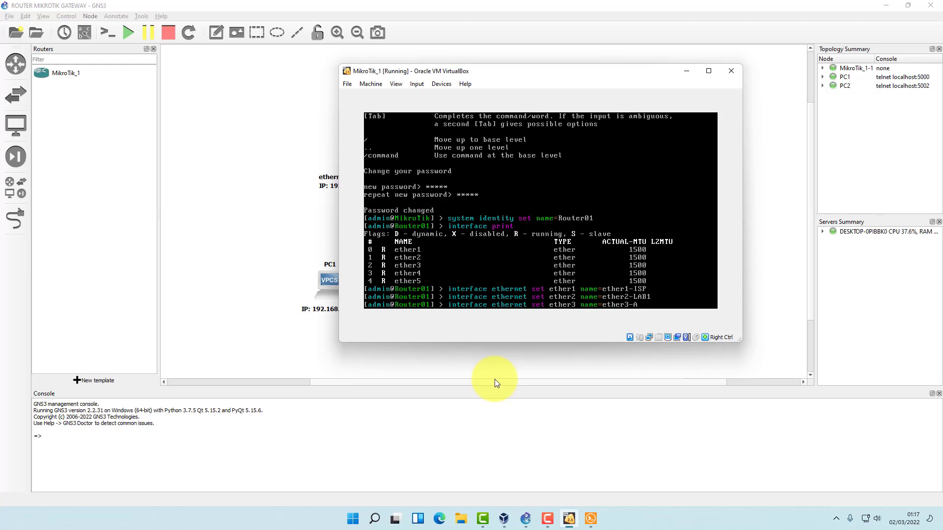
text(LAB2)
key(Return)
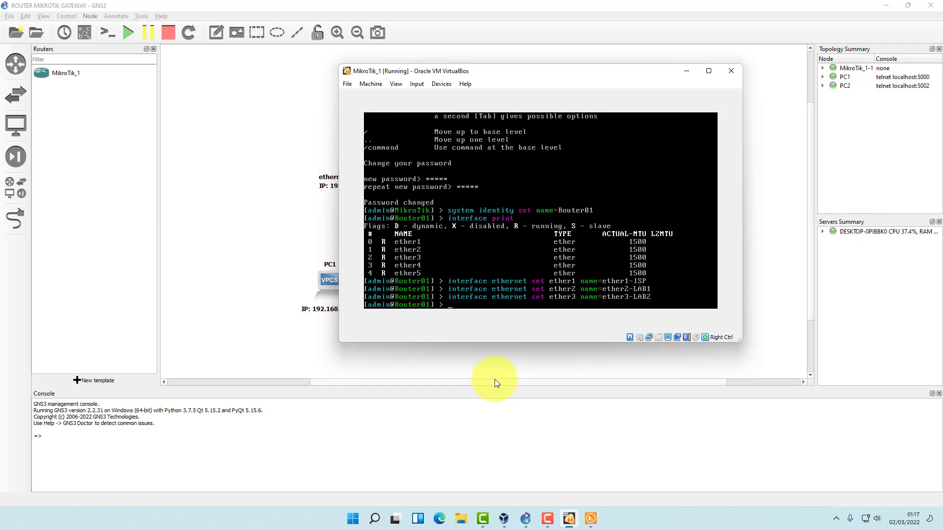
text(interface pring)
key(Return)
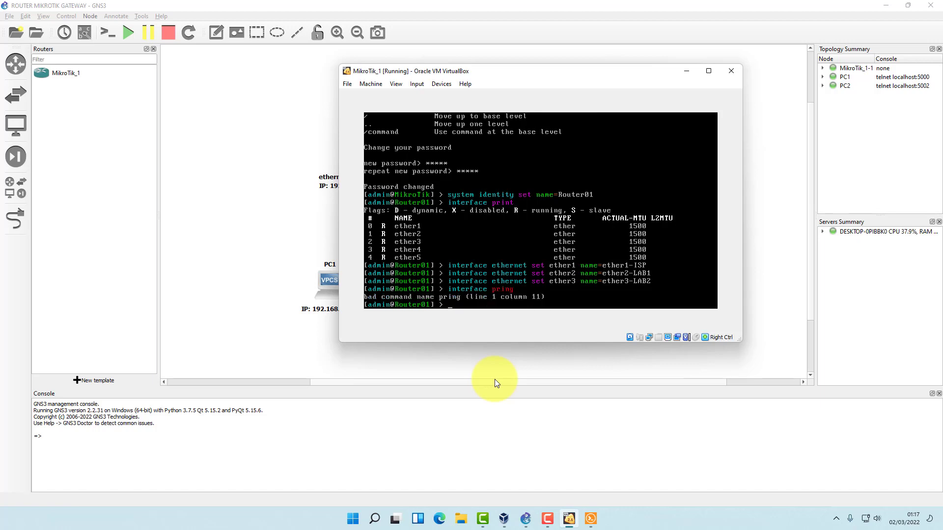
Confirm the renamed ether1-ISP, ether2-LAB1, ether3-LAB2 and see an empty IP address table.
text(interface print)
key(Return)
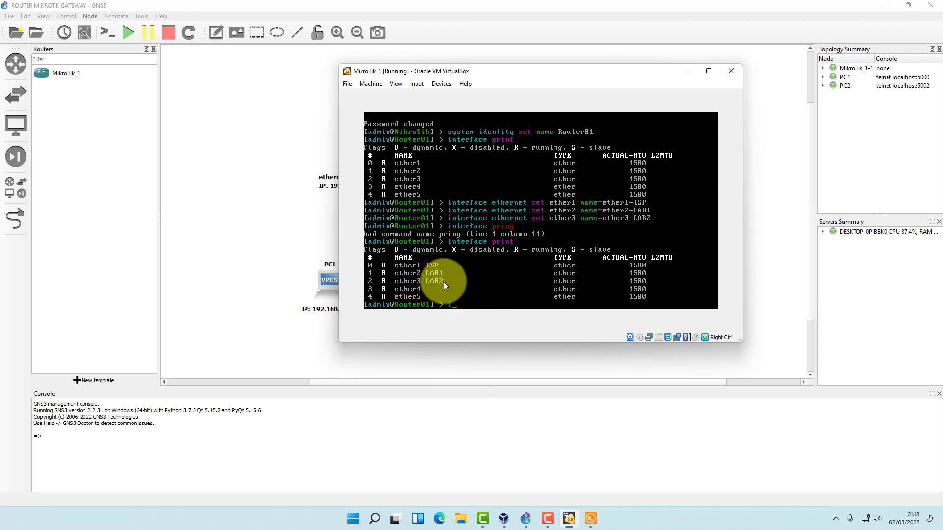
text(address print)
key(Return)
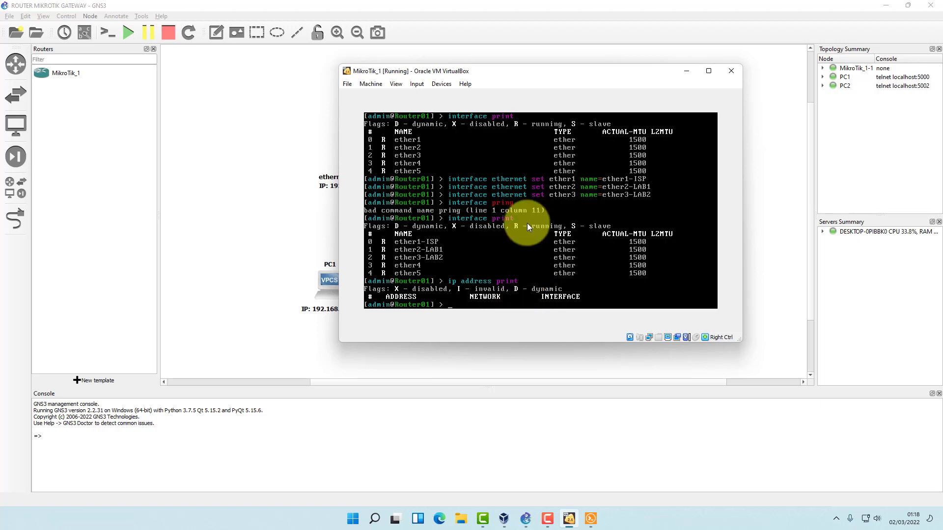
Uncover the LAB1 labels and submit a mistyped 192.16810.1/24 address command.
drag(535, 72, 609, 71)
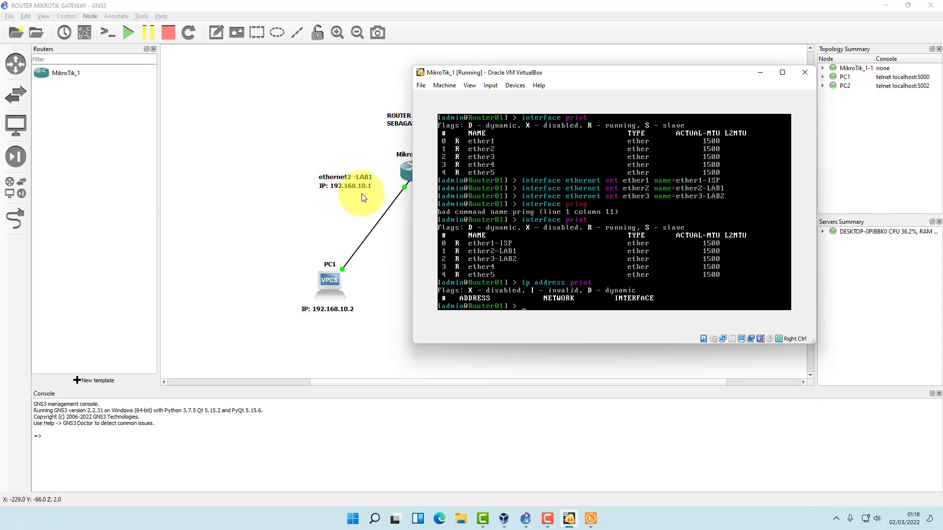
text(ip addre)
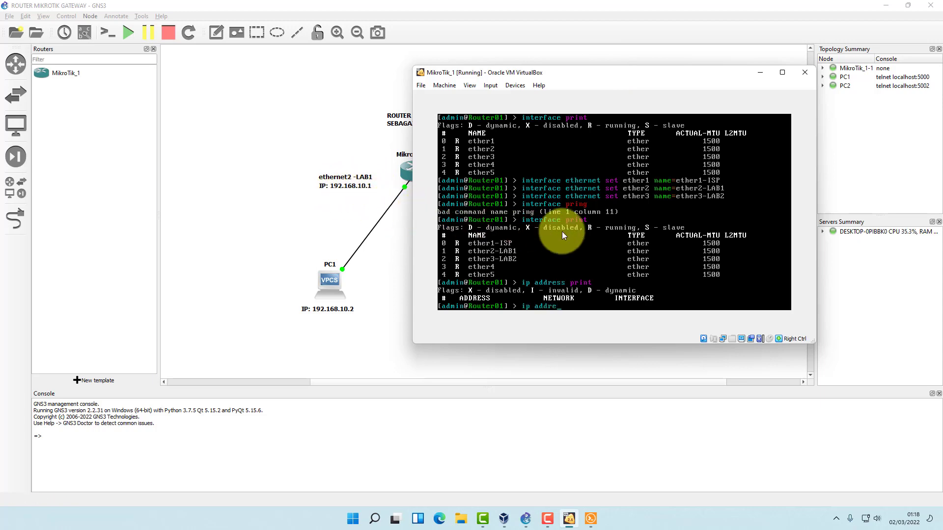
text(ss add address=192.16810.1/24 255.25)
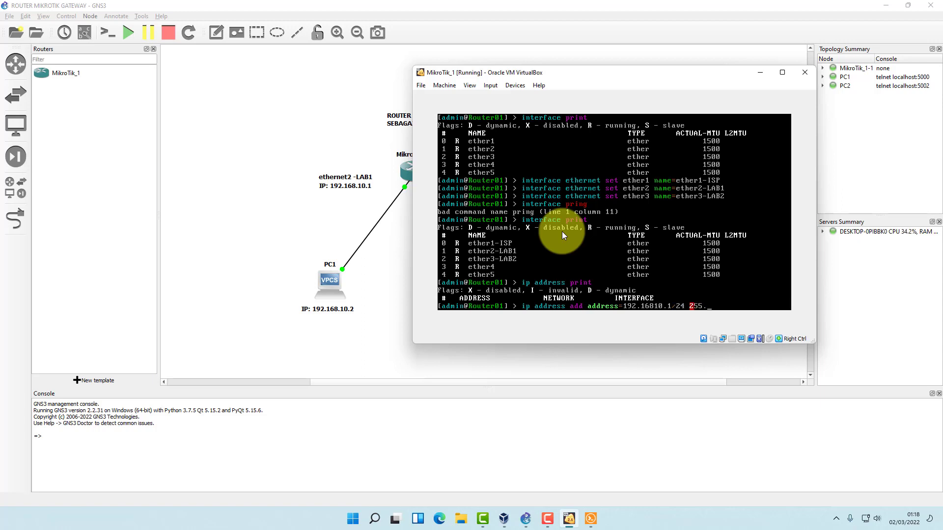
key(Delete)
key(Delete)
key(Delete)
key(Delete)
key(Delete)
key(Delete)
key(BackSpace)
key(Return)
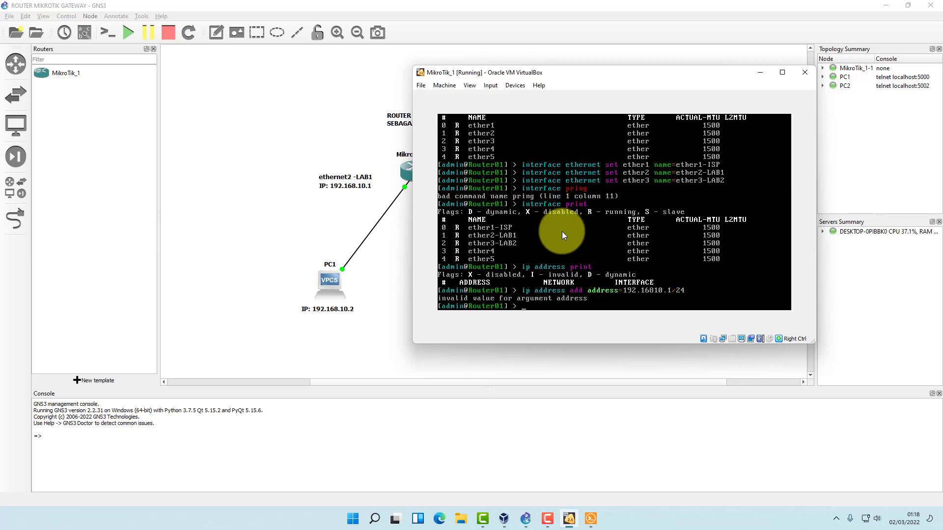
Add 192.168.10.1/24 on ether2-LAB1 and print the address list to confirm it.
text(ip address add address=192.168.10.)
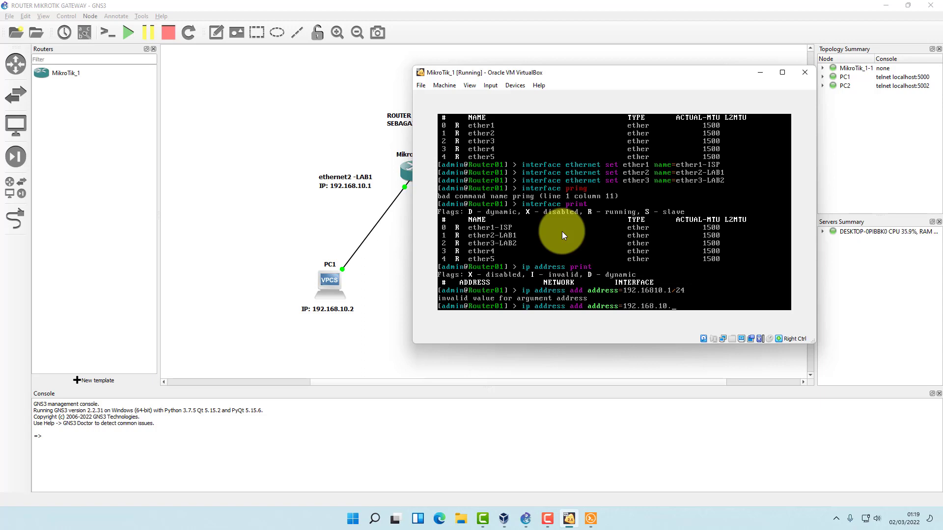
text(1/24)
key(Return)
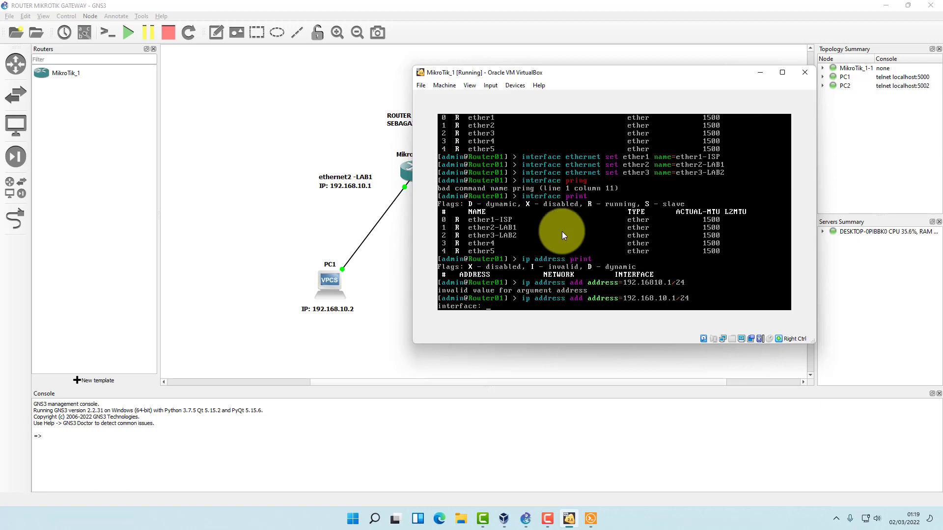
text(ether2-LAB1)
key(Return)
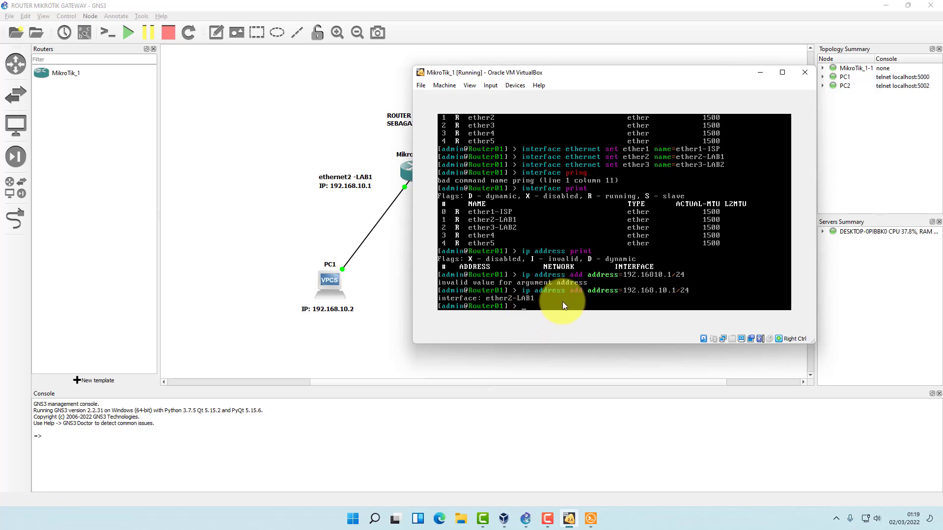
text(ip address print)
key(Return)
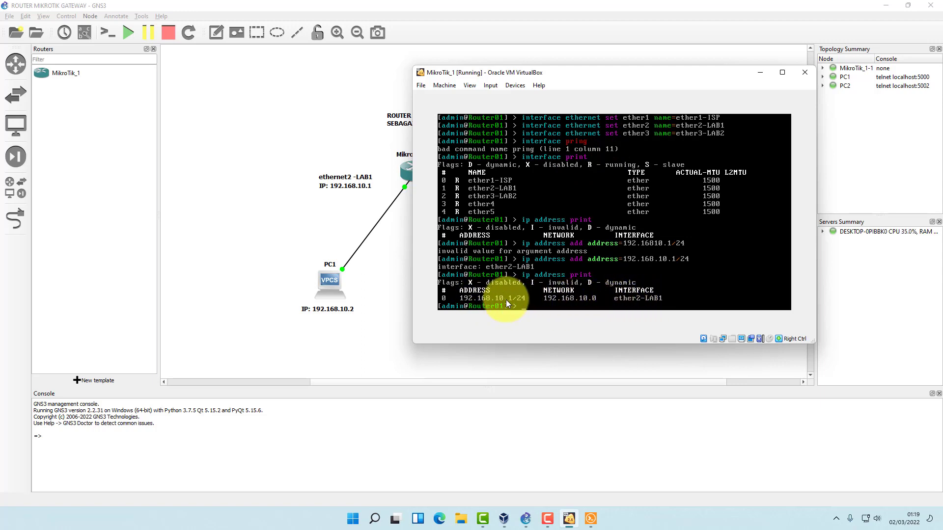
Add the address 10.10.10.1 on interface ether3-LAB2.
drag(609, 71, 225, 76)
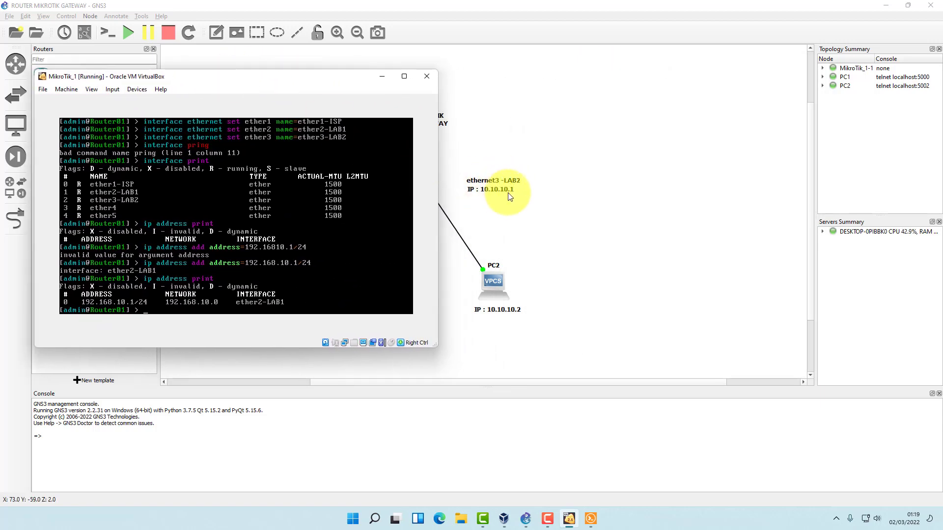
click(144, 311)
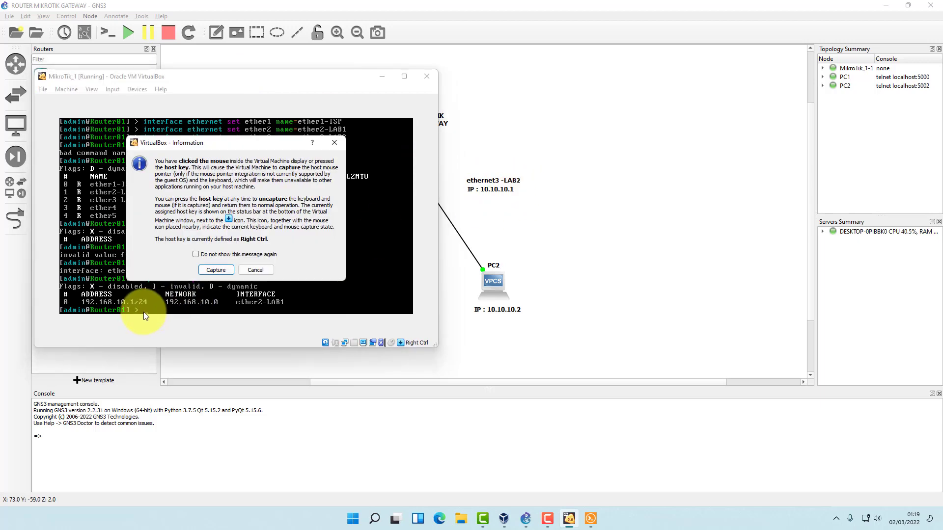
click(263, 274)
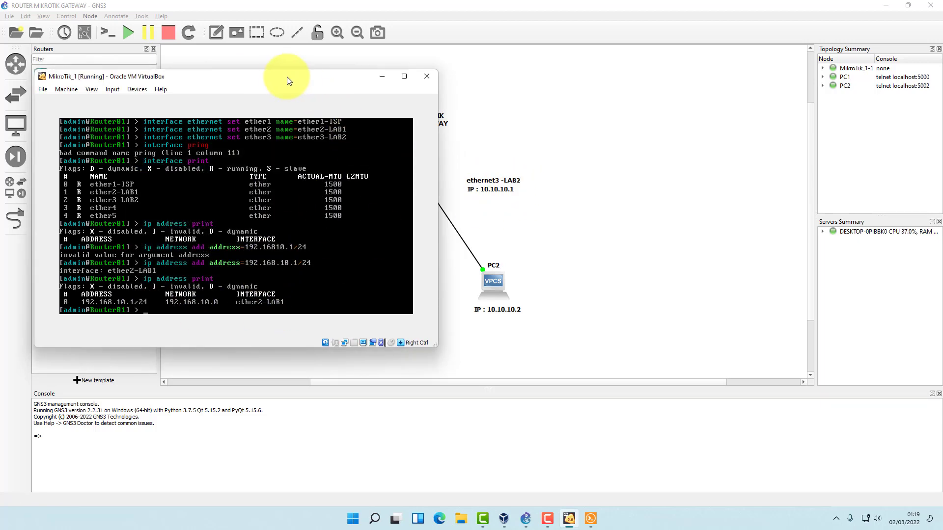
text(ip address )
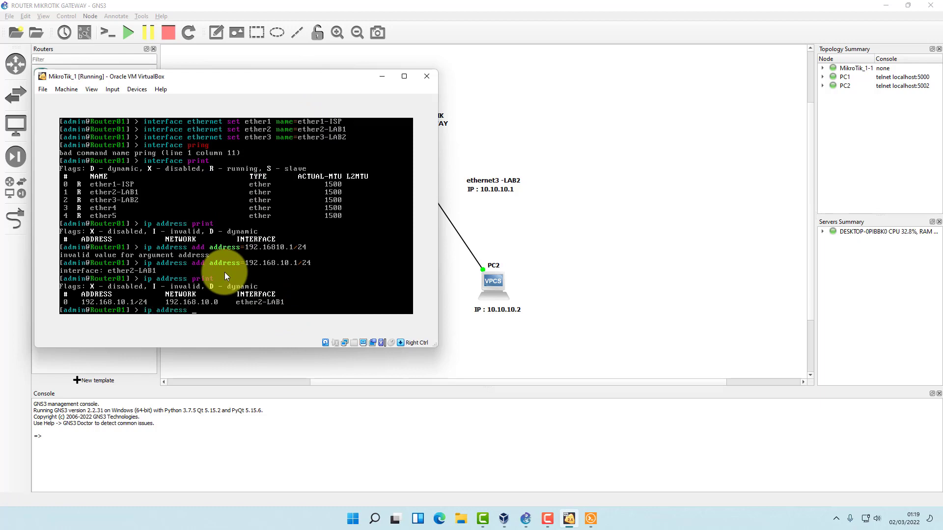
text(add address=10.10.10.1)
key(Return)
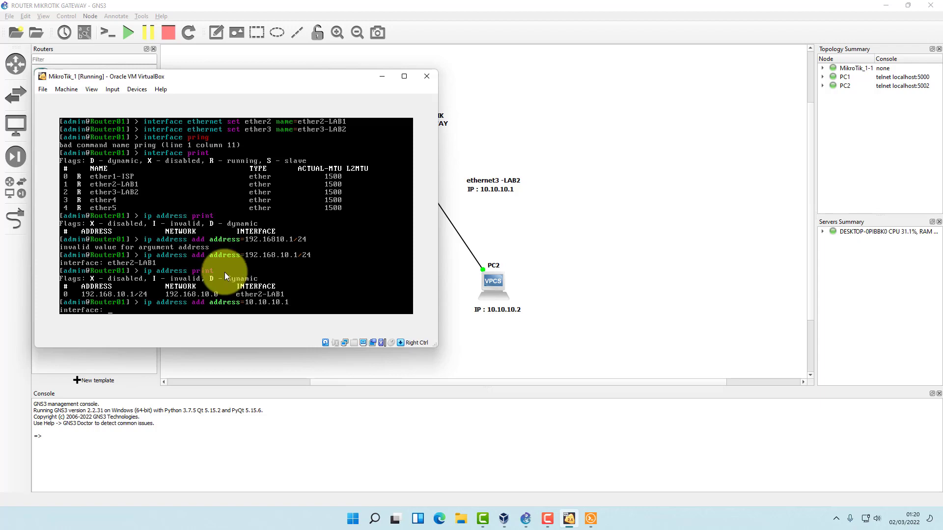
text(eth)
key(BackSpace)
text(ther3-LAB2)
key(Return)
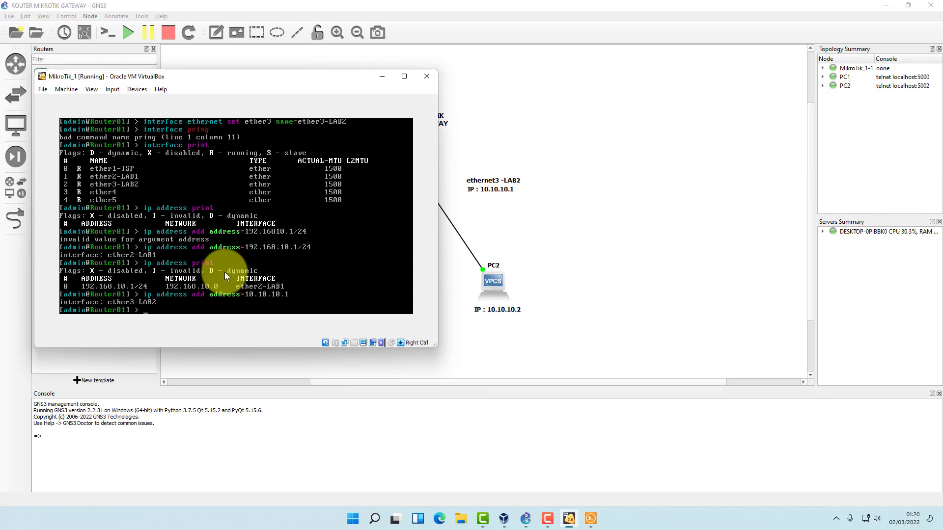
Print the address list showing 10.10.10.1/32 and 192.168.10.1/24.
text(in)
key(BackSpace)
text(outer01] > ip address print)
key(Return)
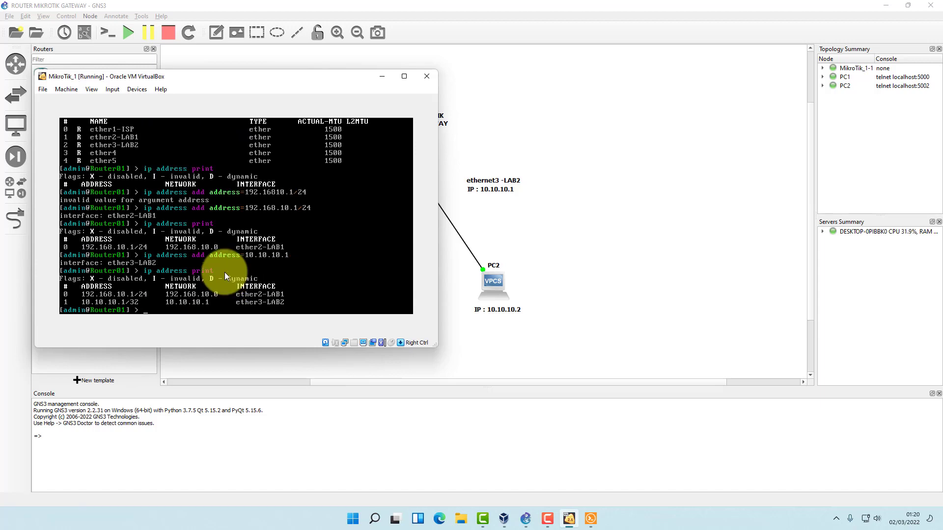
Ping PC1 at 192.168.10.2 from the router, getting replies with 0% loss.
drag(249, 79, 741, 82)
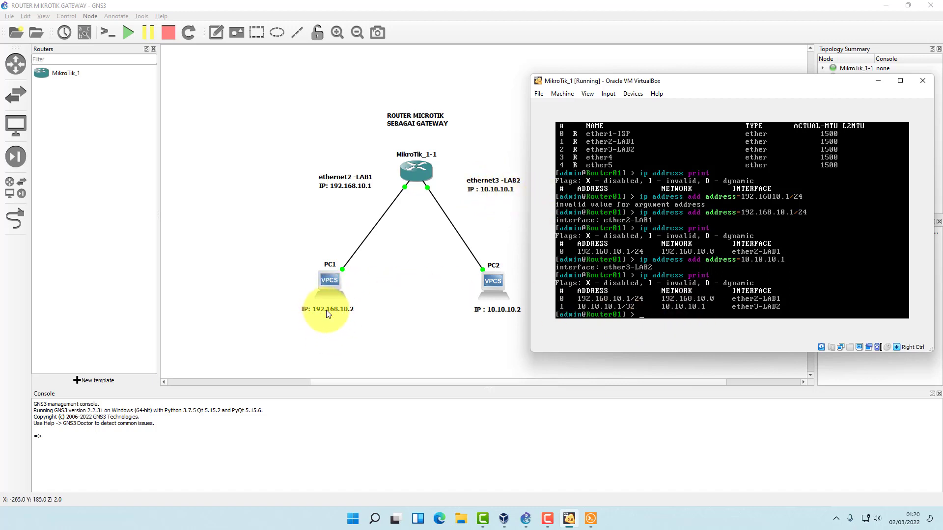
text(ping)
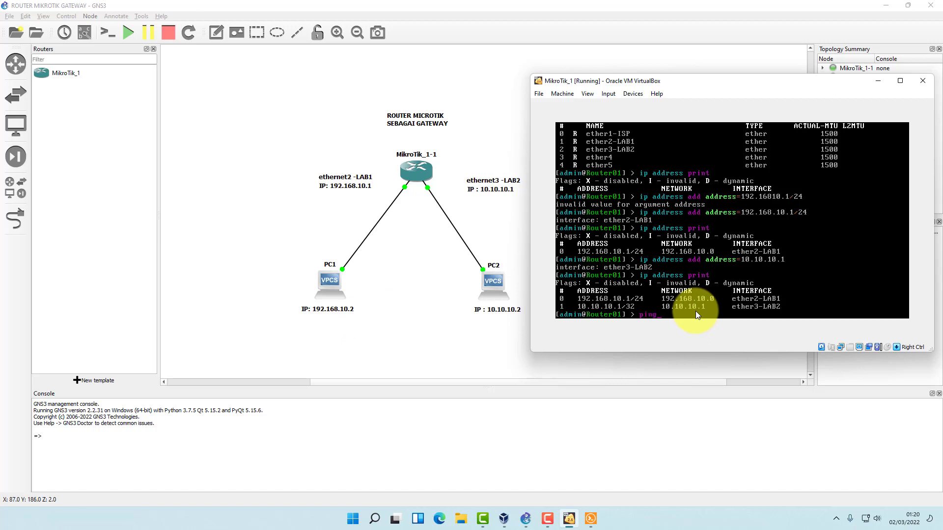
text( 192.168.10.2)
key(Return)
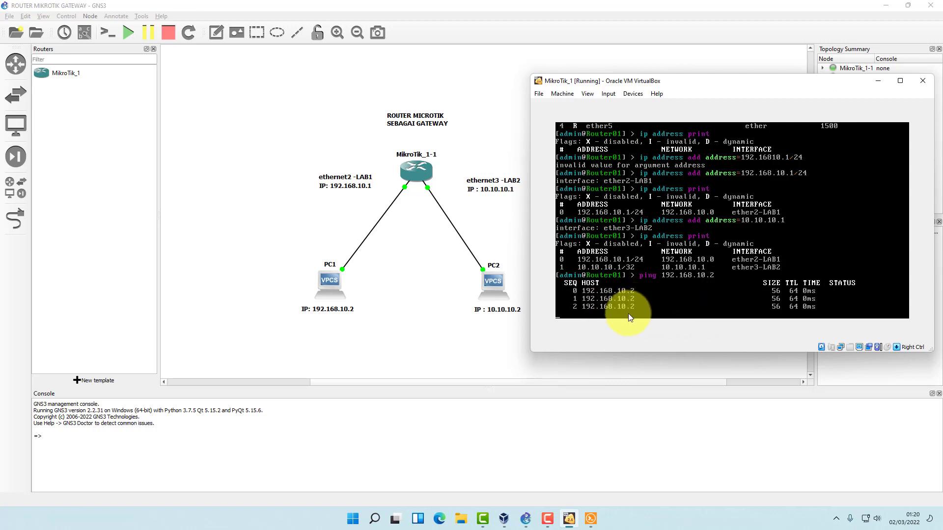
key(ctrl+c)
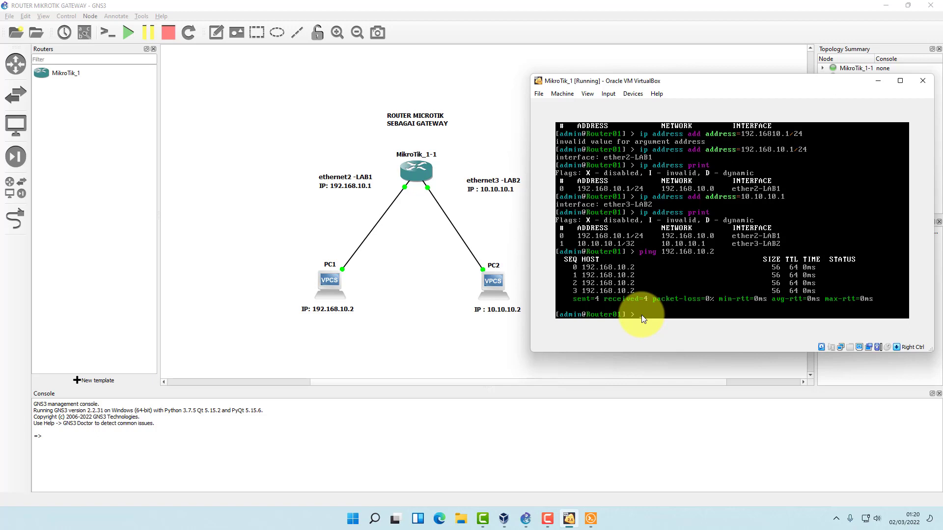
Ping PC2 at 10.10.10.2, which fails with 100% loss.
text(ping 10.10.10.2)
key(Return)
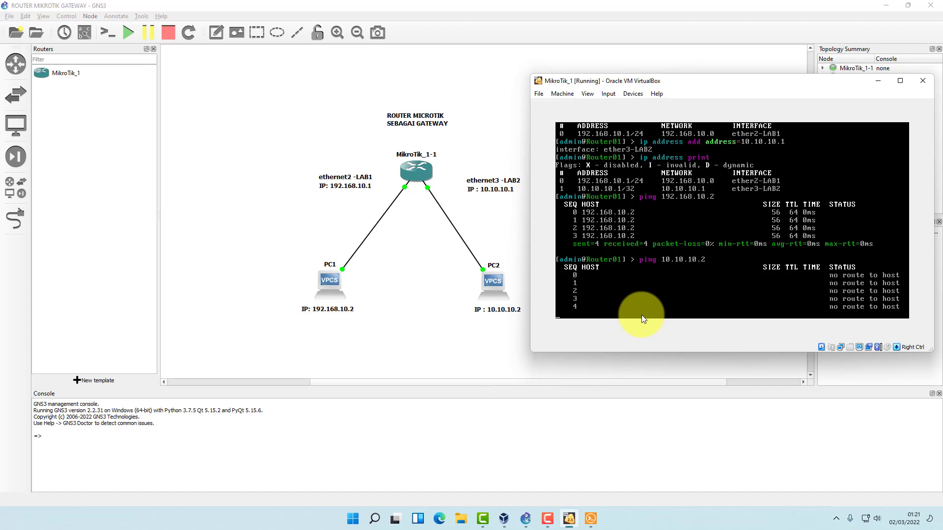
key(ctrl+c)
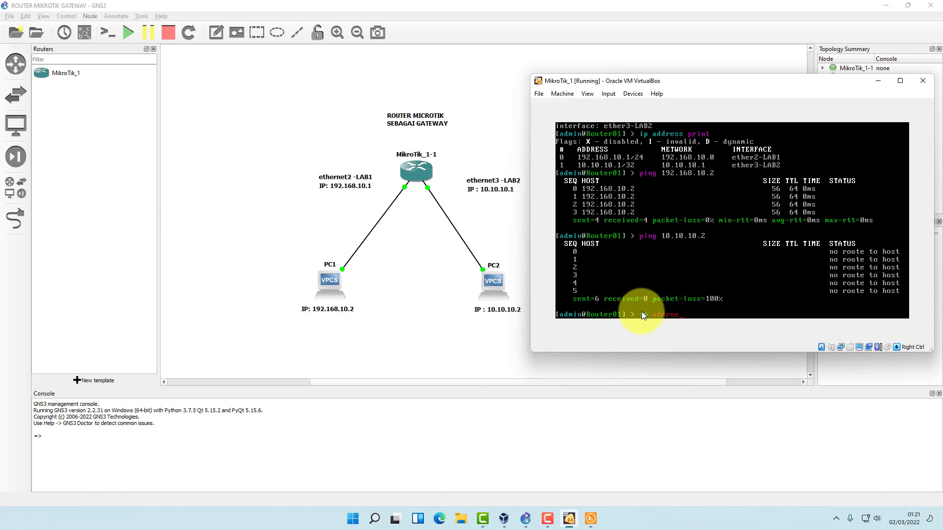
Edit router address entry 1, changing its value from 10.10.10.1/32 to 10.10.10.1/24.
text(ss edit)
key(Return)
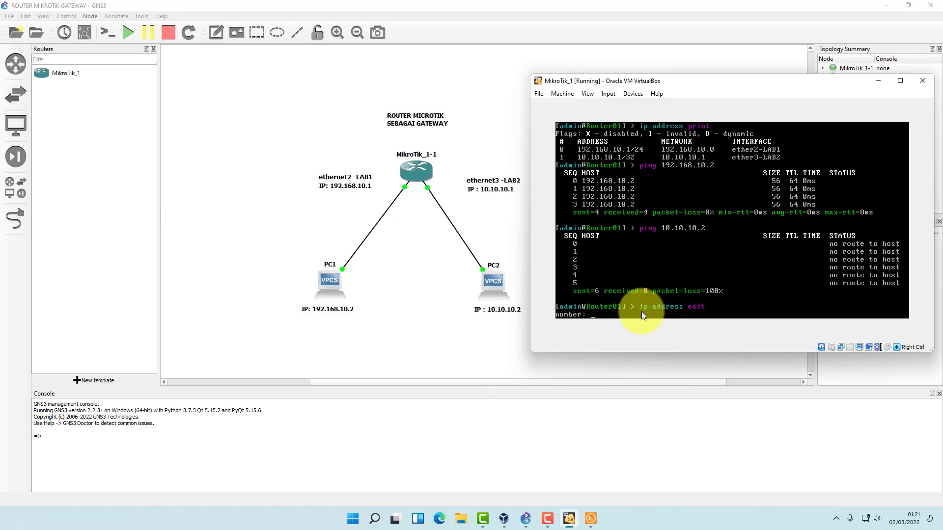
text(1)
key(Return)
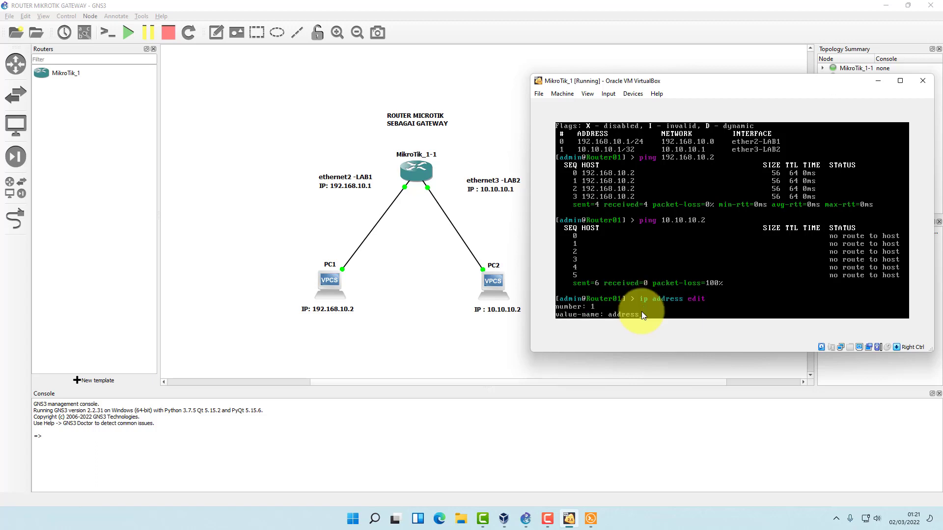
key(Return)
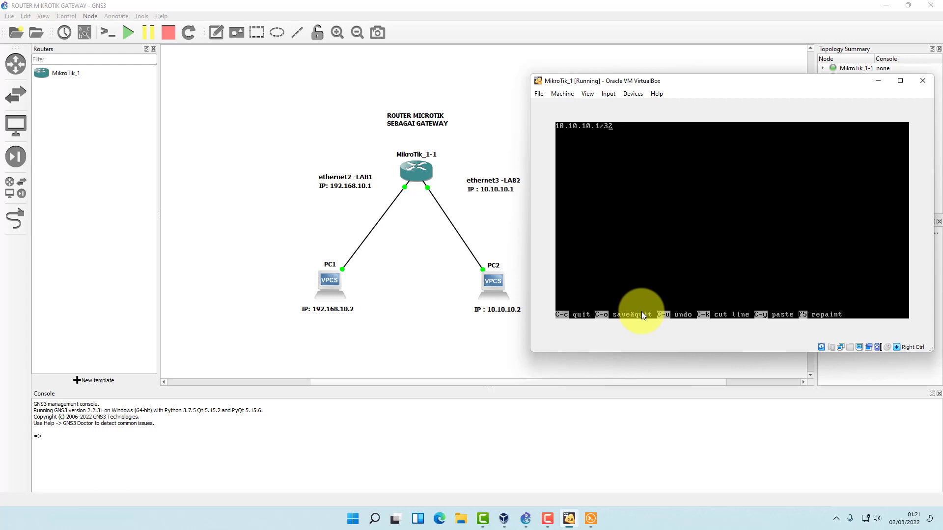
key(BackSpace)
key(BackSpace)
key(BackSpace)
text(/24)
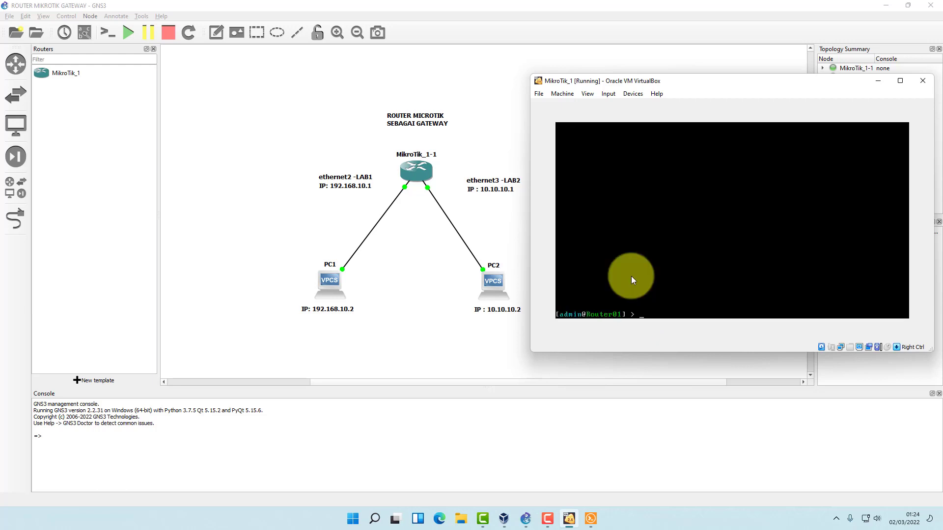
List the router's IP addresses to confirm 10.10.10.1/24 on ether3-LAB2.
text(p address)
key(Return)
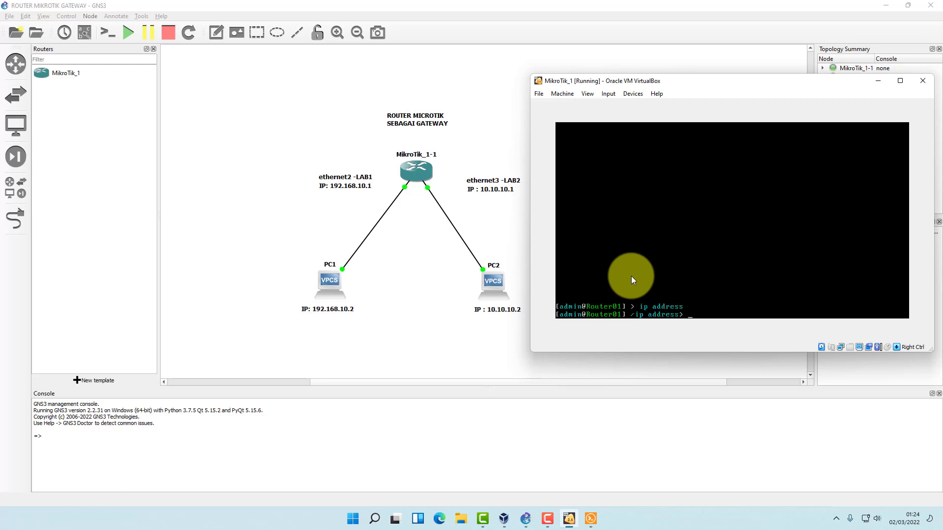
text(print)
key(Return)
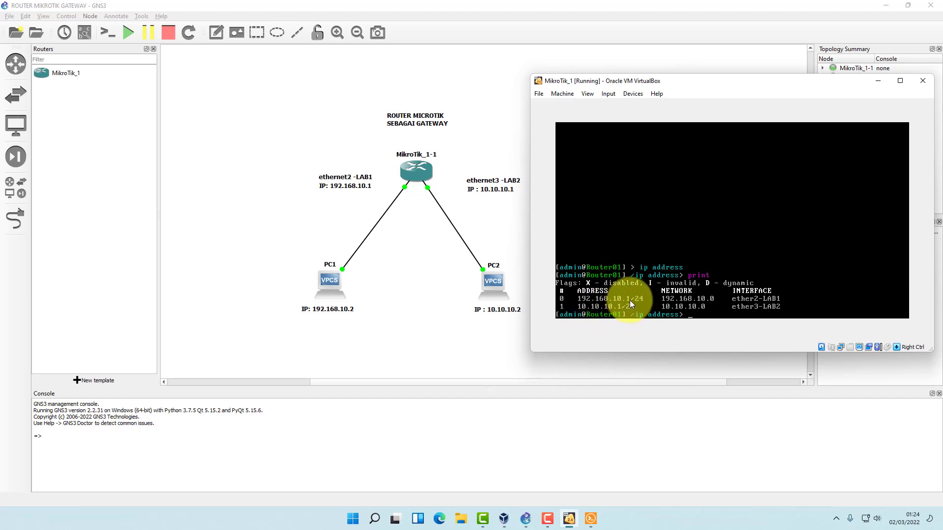
From the router's root prompt, ping 10.10.10.1, getting 6/6 replies.
text(ping)
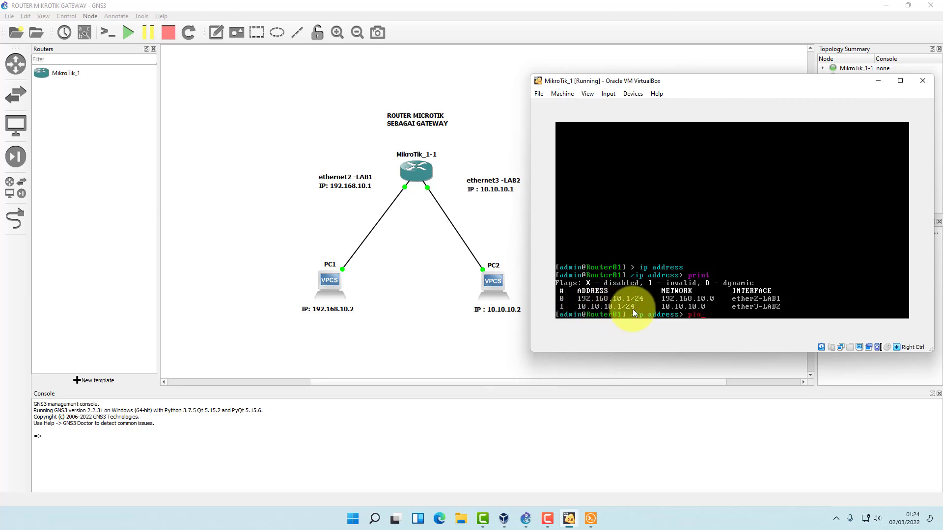
key(BackSpace)
key(BackSpace)
key(BackSpace)
text(/)
key(Return)
text(pi)
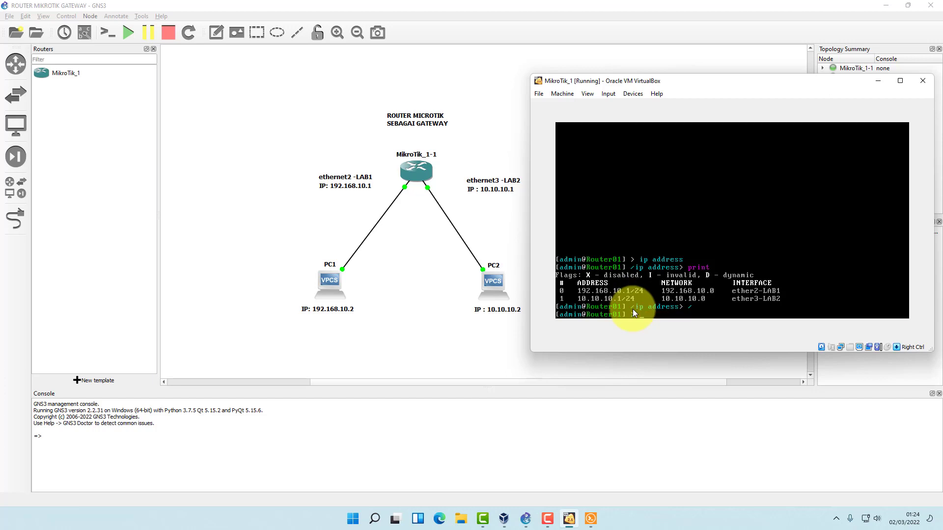
text(ng 192.)
key(BackSpace)
key(BackSpace)
key(BackSpace)
text(0.10.10.1)
key(Return)
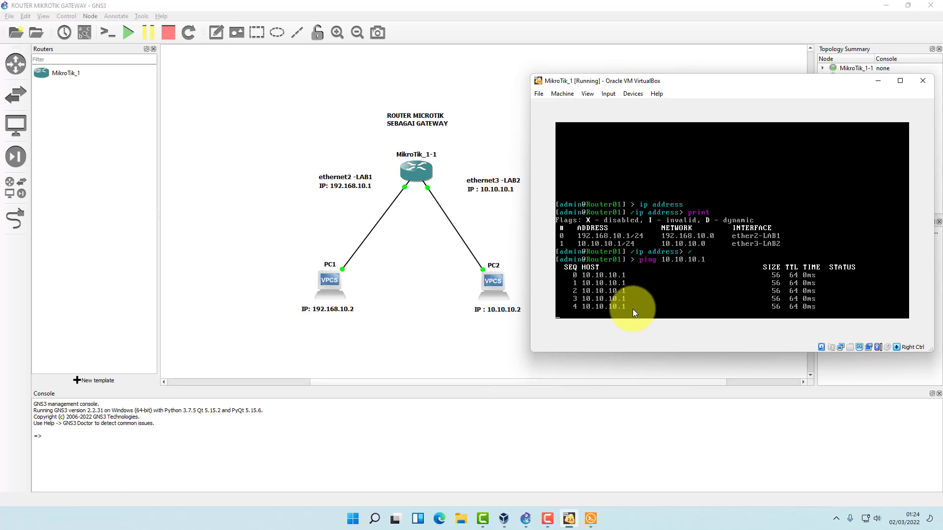
key(ctrl+c)
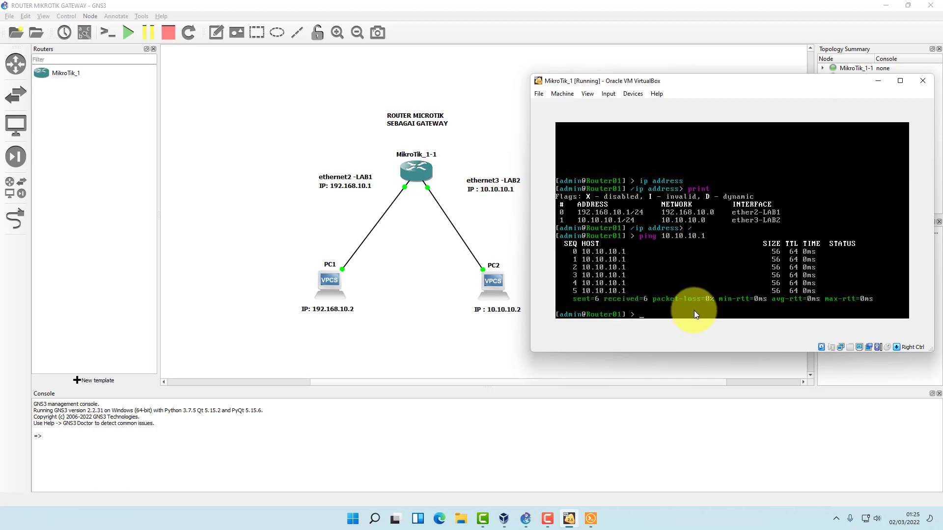
click(488, 143)
Reboot the MikroTik router with 'system reboot', confirming with y.
click(593, 512)
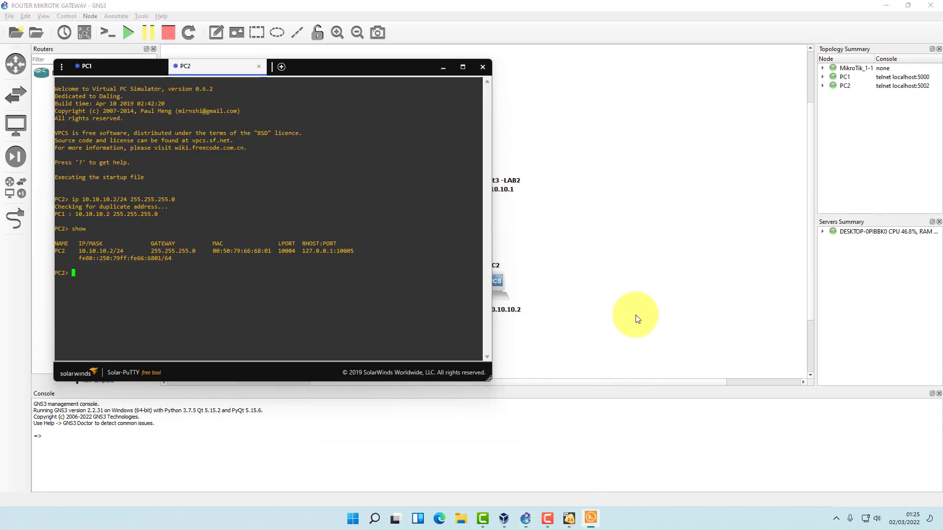
click(571, 520)
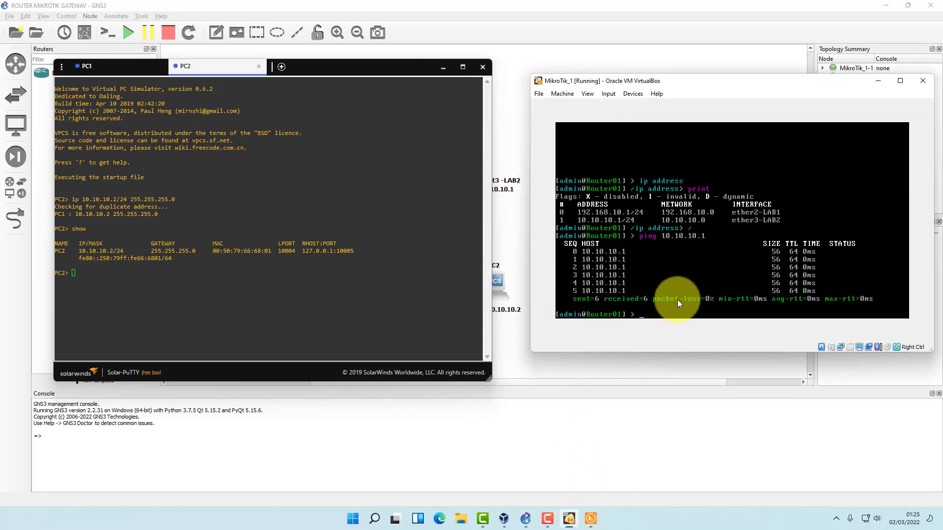
text(system reboot)
key(Return)
text(y)
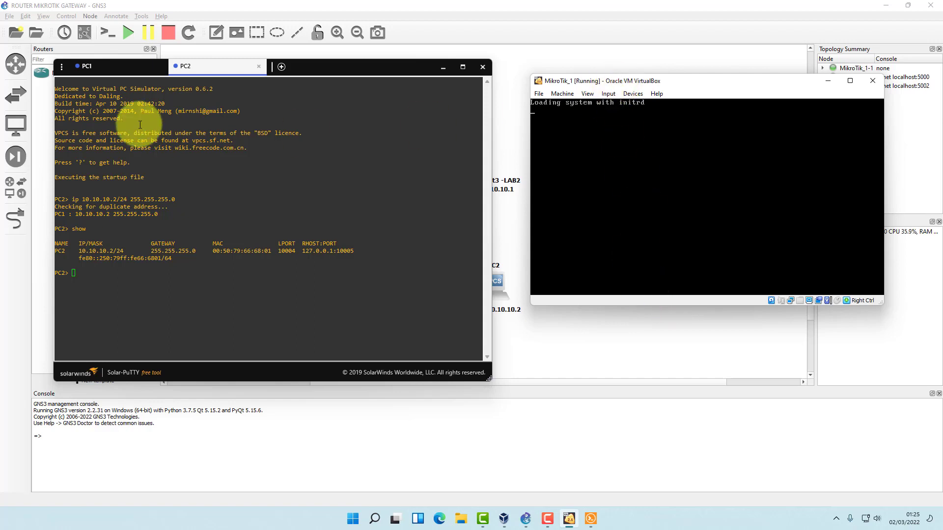
Log back into the router as admin and print addresses: 192.168.10.1/24 and 10.10.10.1/24.
click(118, 68)
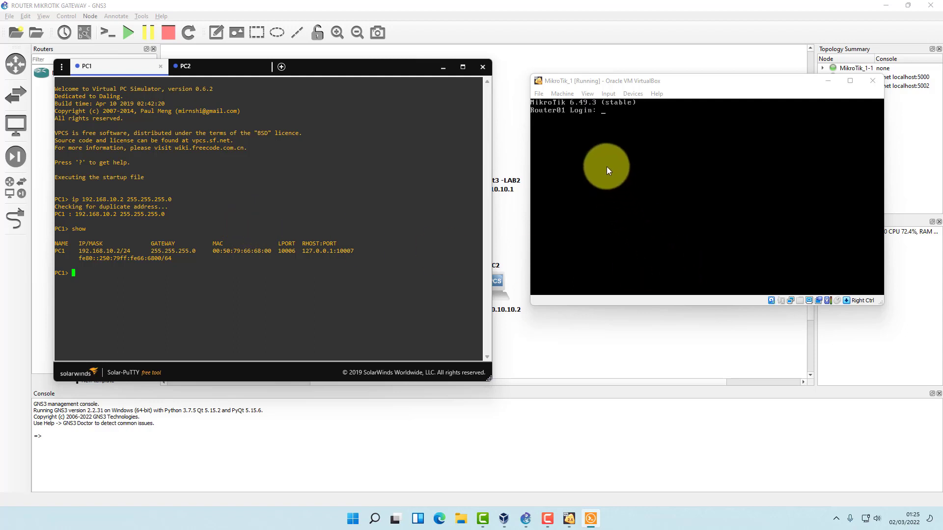
text(admi)
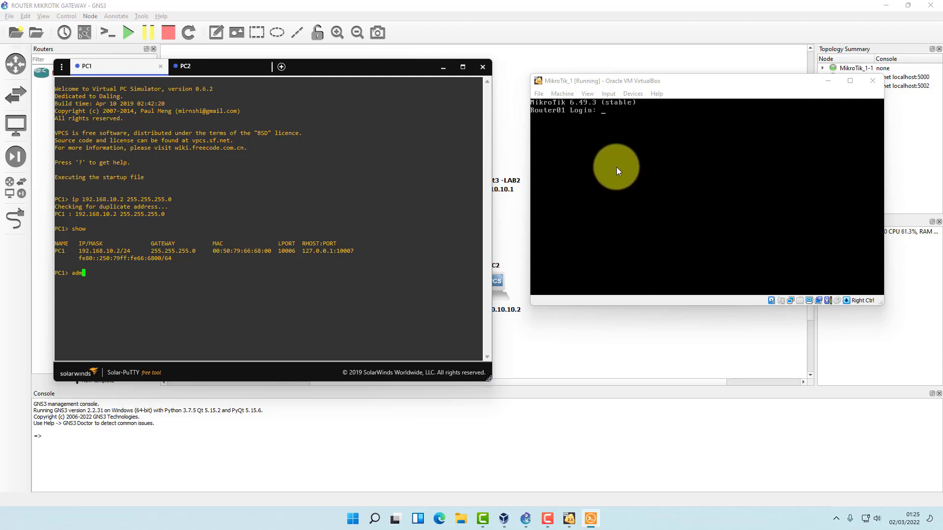
key(BackSpace)
key(BackSpace)
key(BackSpace)
key(BackSpace)
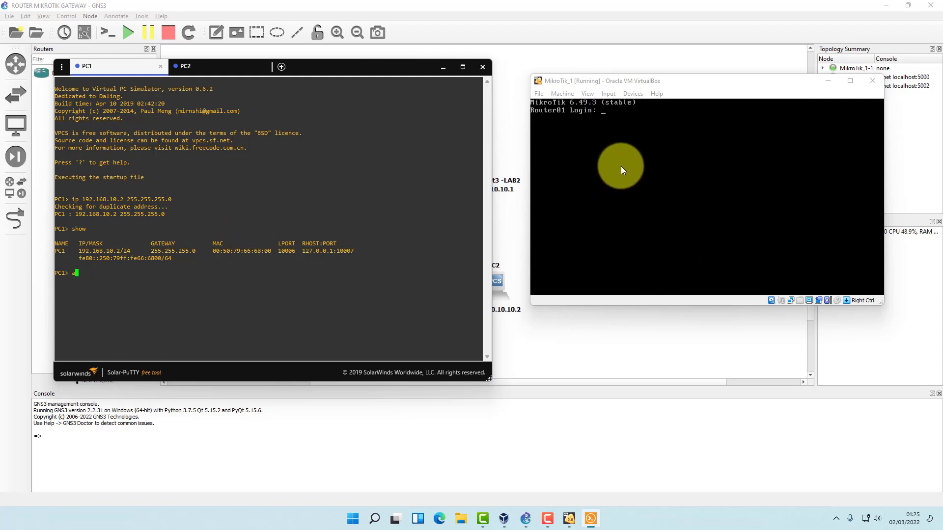
click(621, 165)
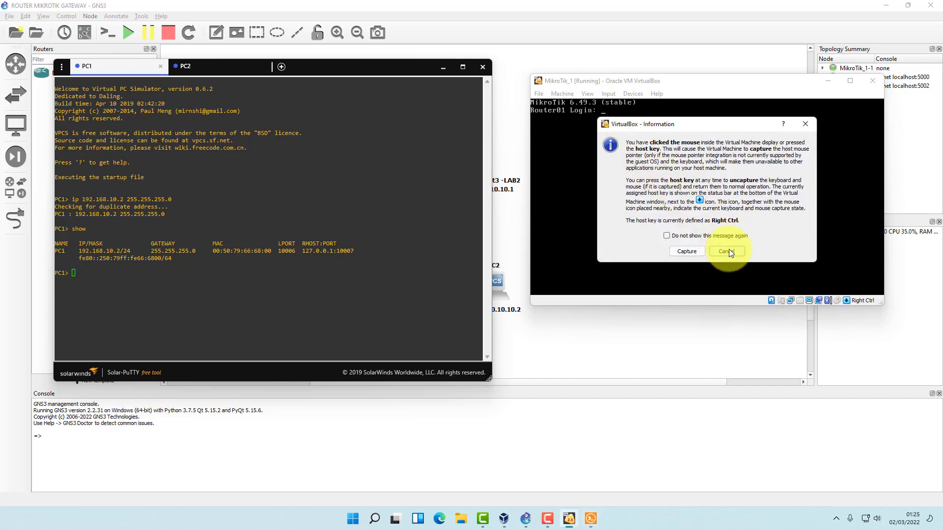
click(727, 251)
text(admin)
key(Return)
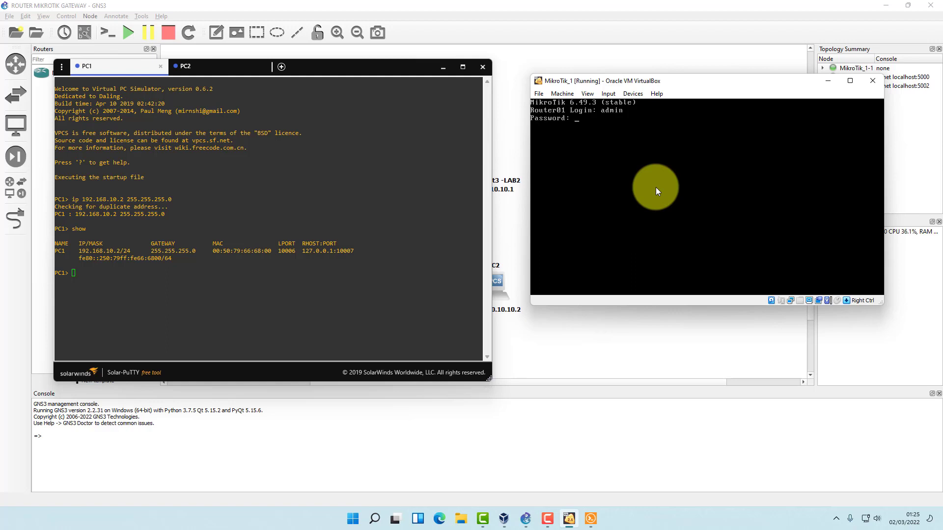
key(Return)
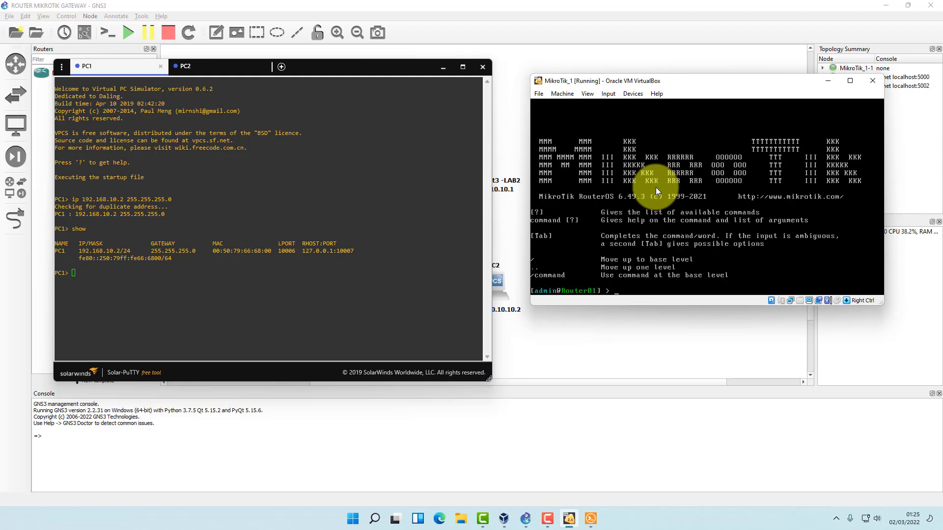
text(ip address print)
key(Return)
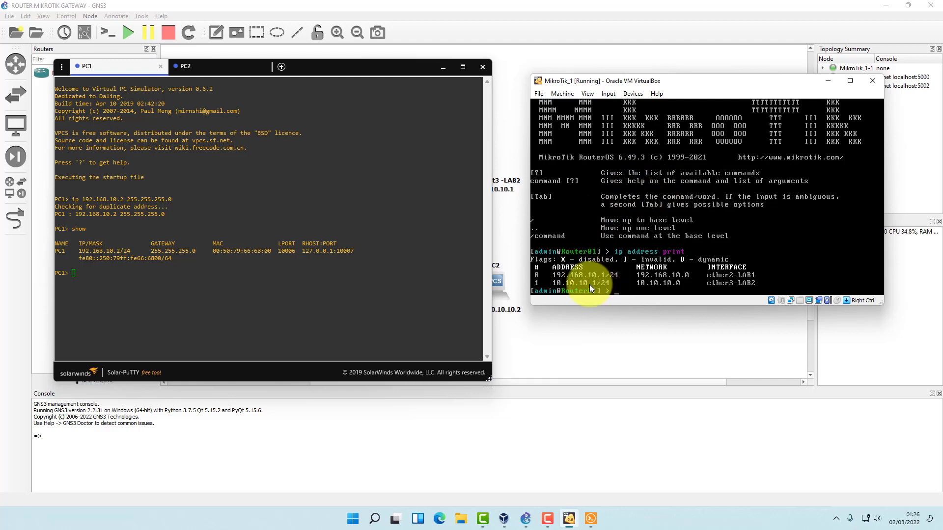
Ping the gateway 192.168.10.1 from PC1, receiving 5 replies.
click(203, 284)
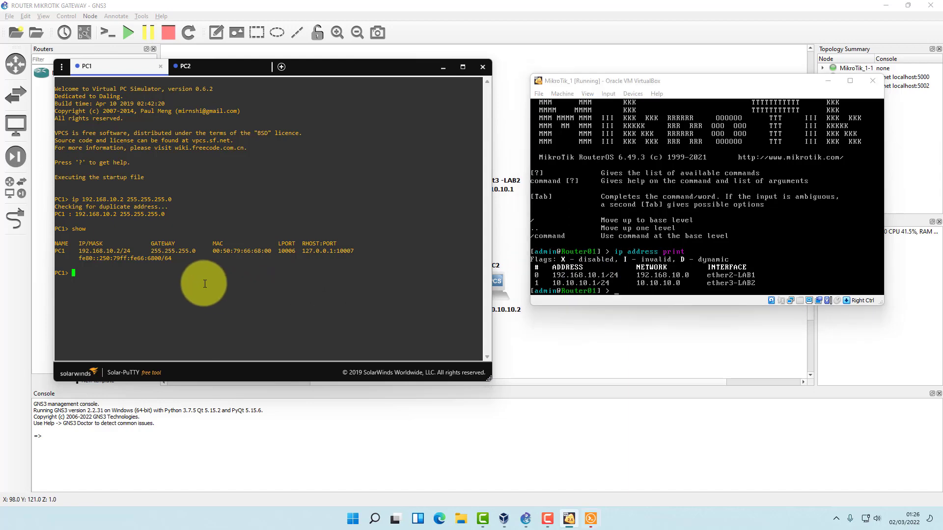
click(828, 81)
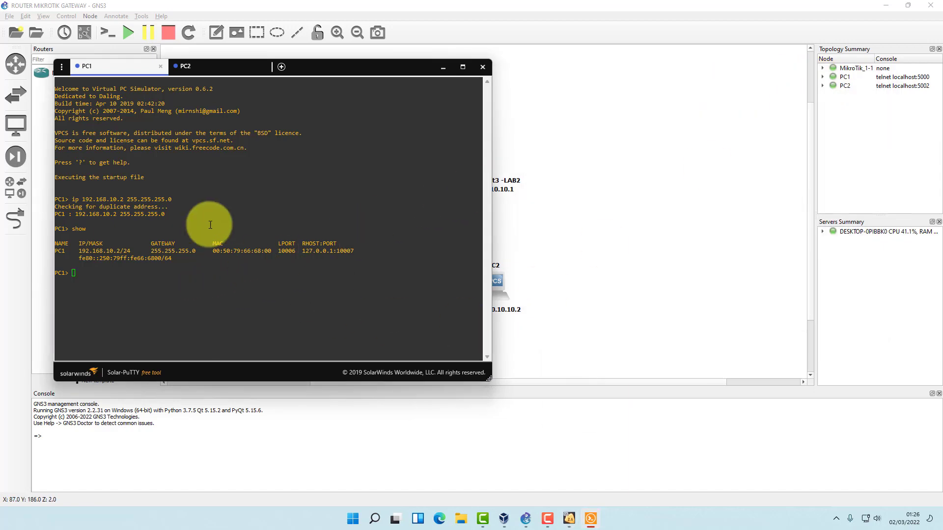
drag(444, 76, 905, 78)
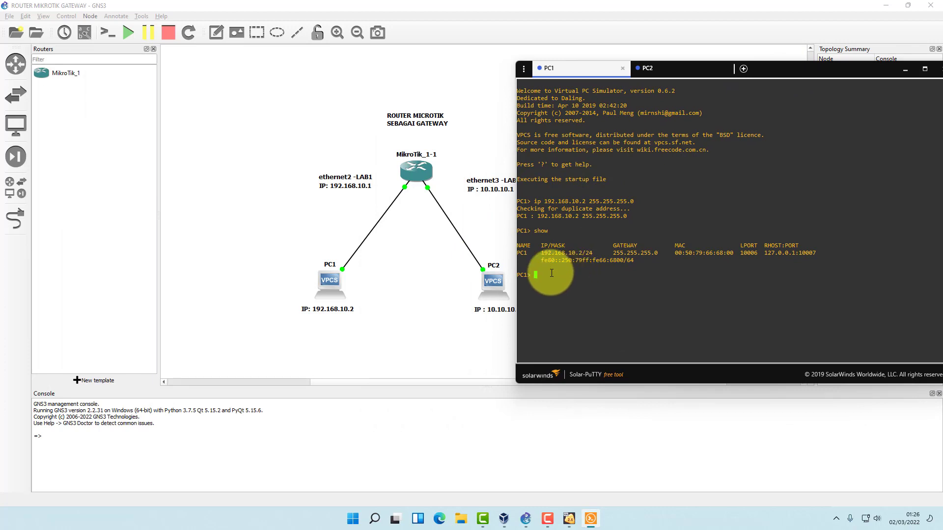
text(ping )
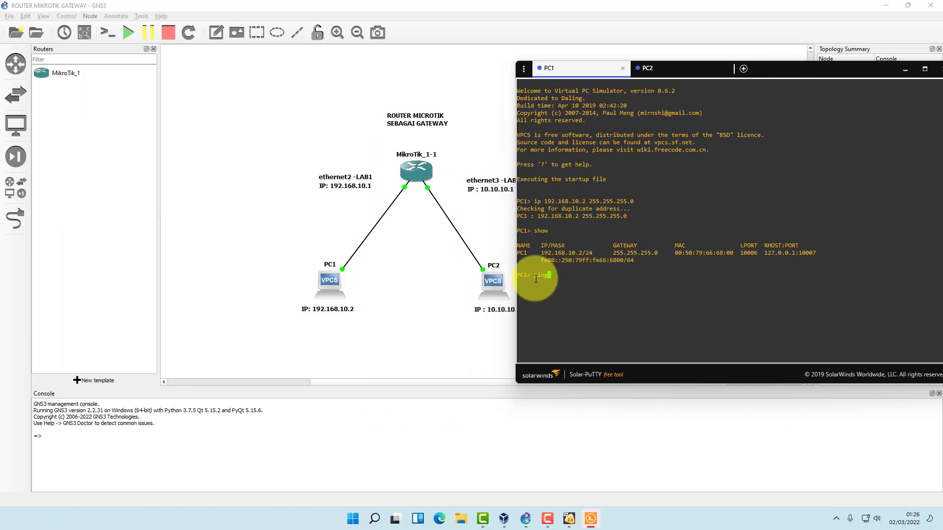
text(192.168.10.1)
key(Return)
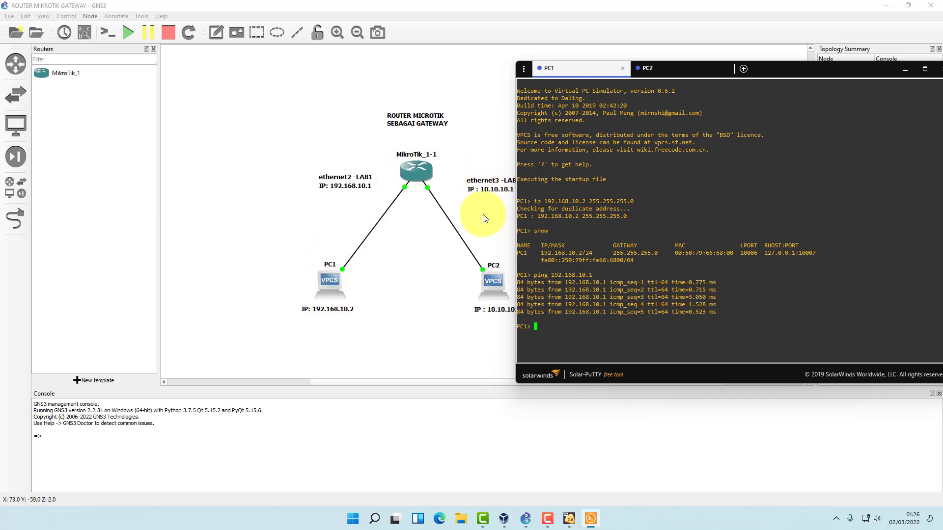
Ping 10.10.10.1 from PC1, which reports host not reachable.
text(p)
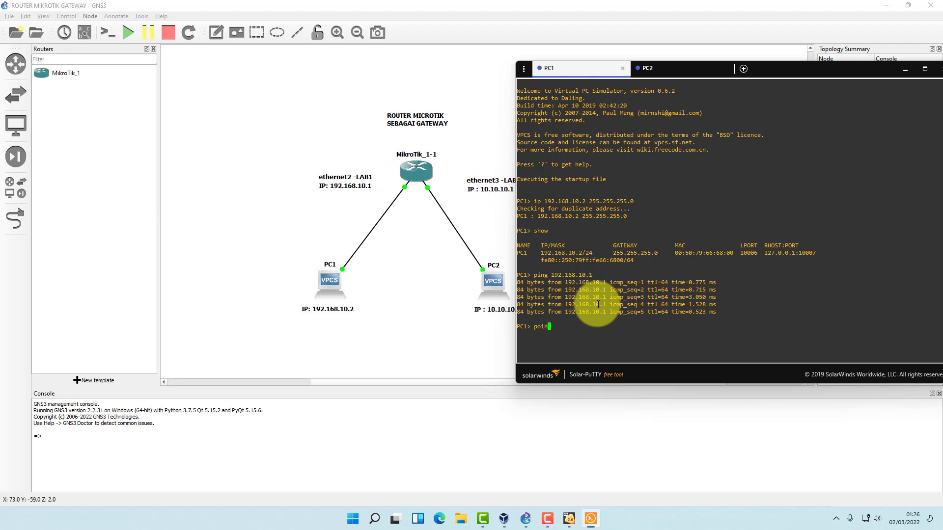
text(ing 192.1)
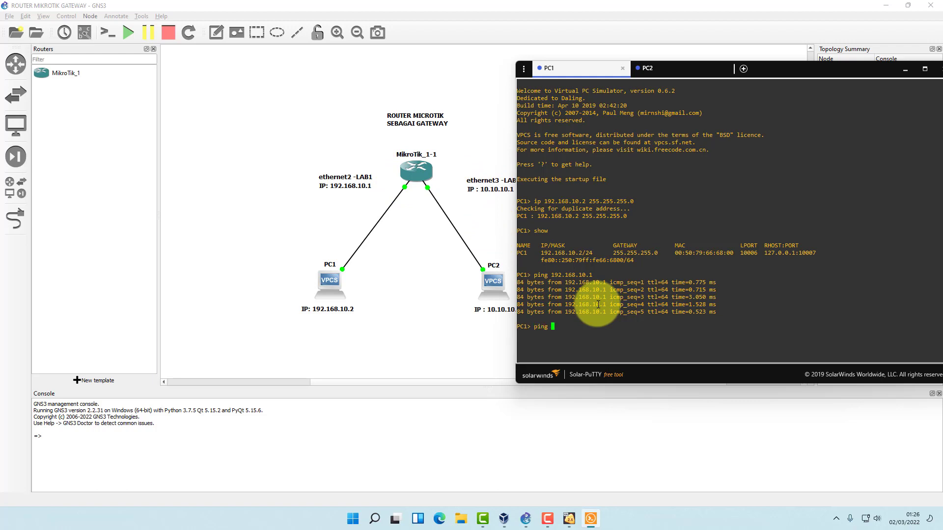
key(BackSpace)
key(BackSpace)
key(BackSpace)
key(BackSpace)
key(BackSpace)
text(10.10.10.1)
key(Return)
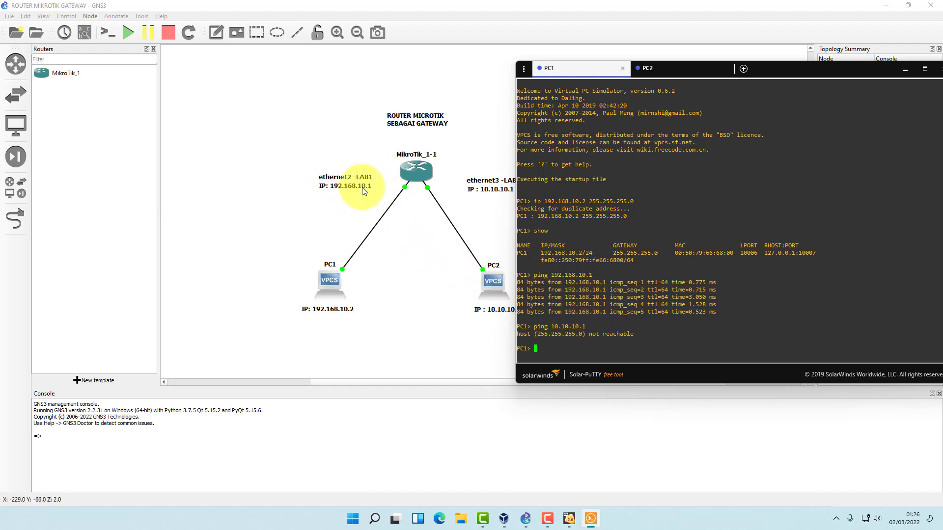
Set PC1 to 192.168.10.2 with mask 255.255.255.0 and gateway 192.168.10.1.
click(537, 349)
text(ip )
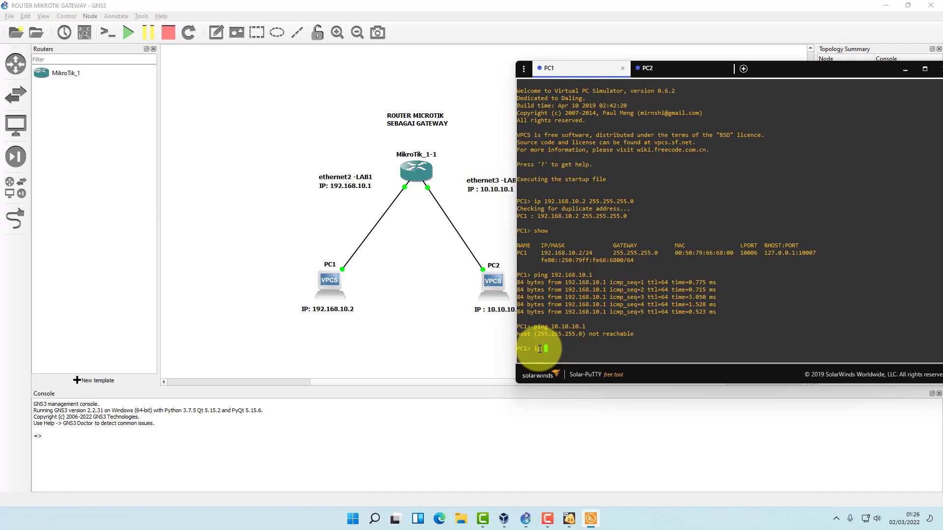
text(192.168.10.2)
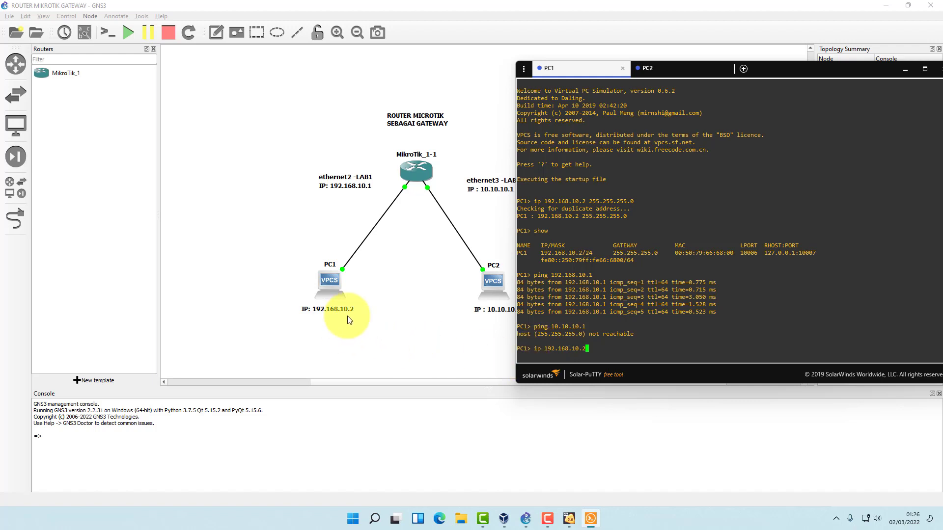
text(255.2555)
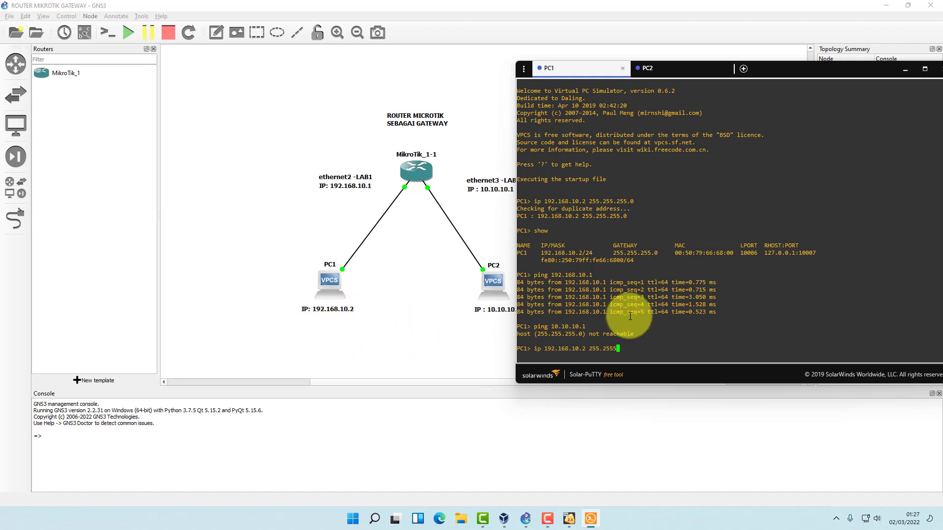
key(BackSpace)
text(.255.0 )
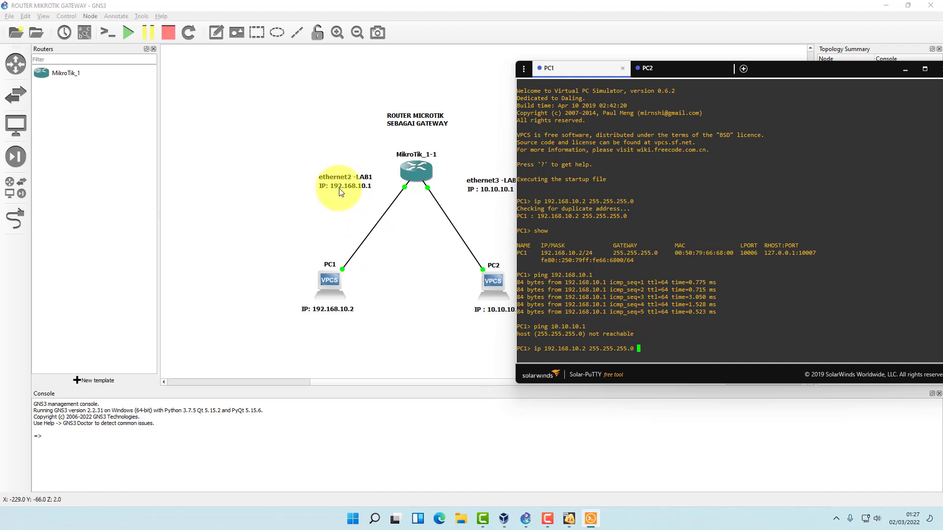
text(192.168.10.1)
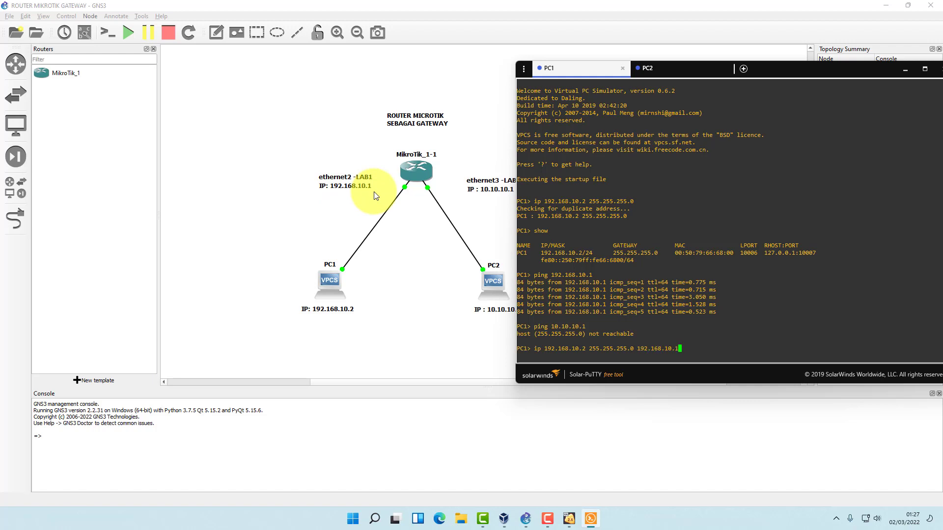
key(Return)
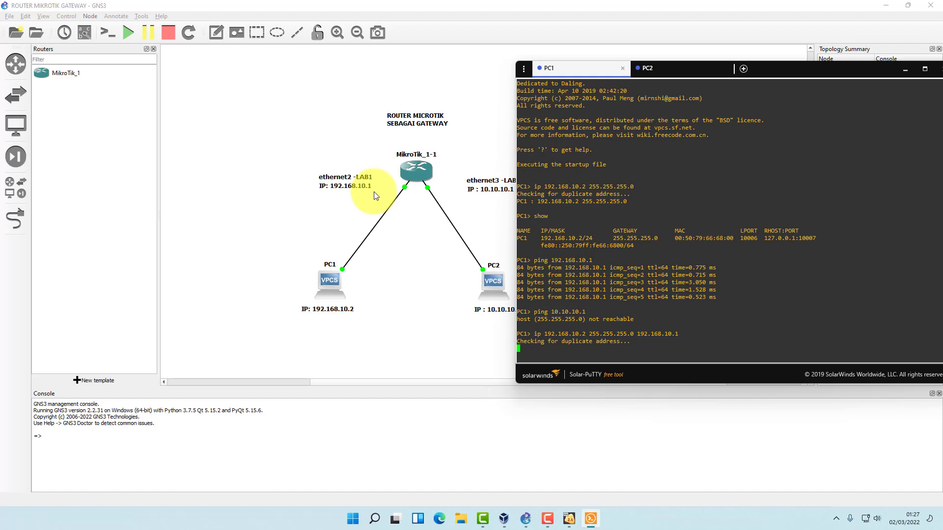
Show PC1's settings and highlight its IP and the 192.168.10.1 gateway.
text(show)
key(Return)
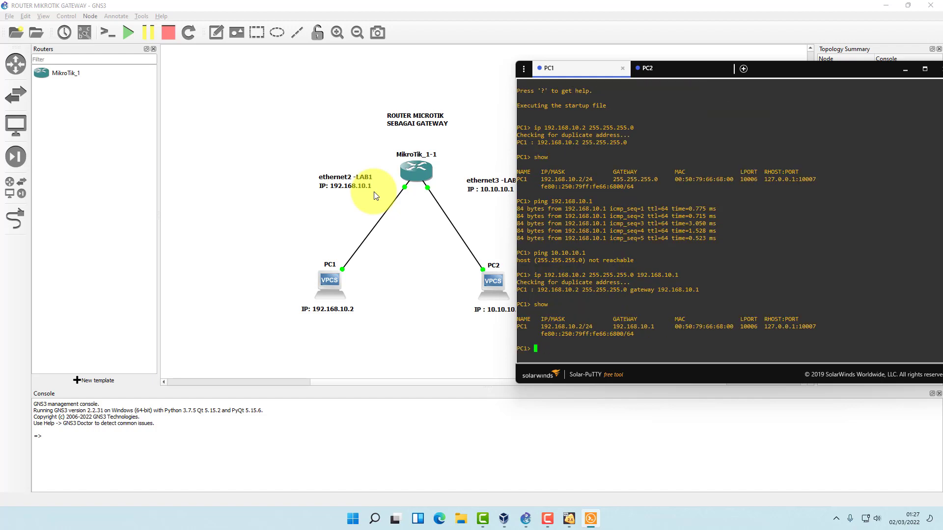
drag(541, 327, 594, 326)
click(642, 324)
drag(613, 327, 661, 327)
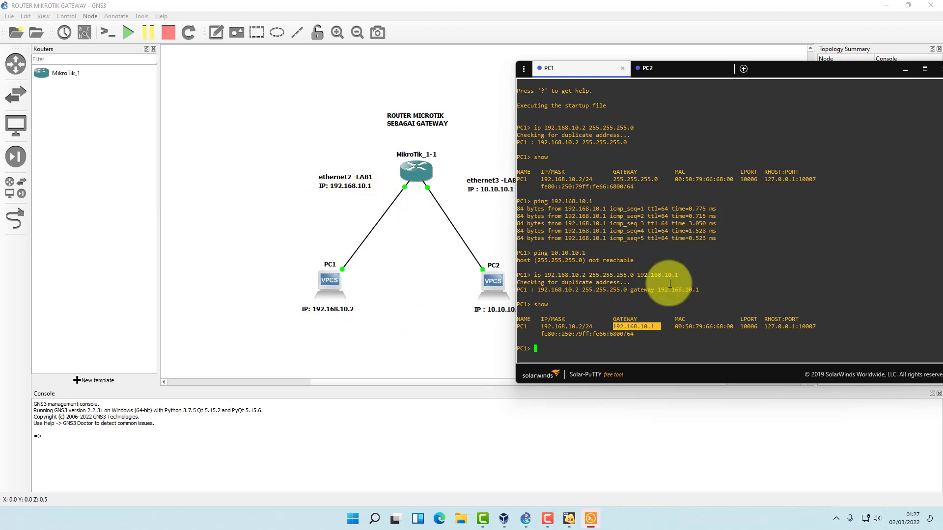
click(773, 305)
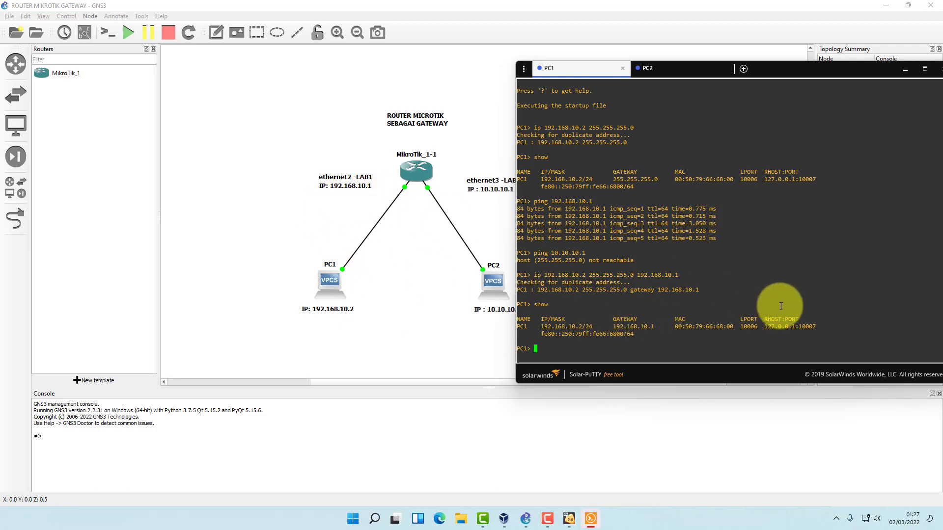
On PC2, set address 10.10.10.2 with mask 255.0.0.0 and gateway 10.10.10.1.
click(665, 73)
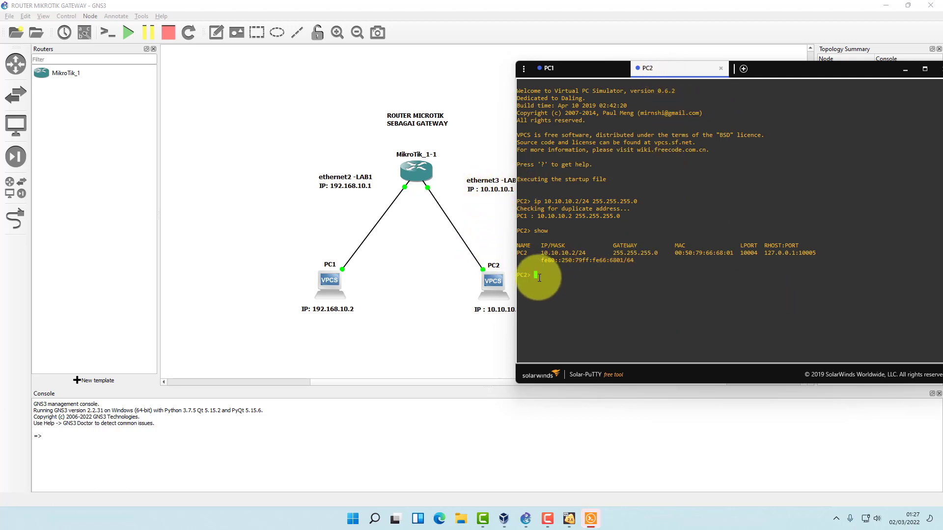
text(ip 10.10.10.2 255.0.0.0)
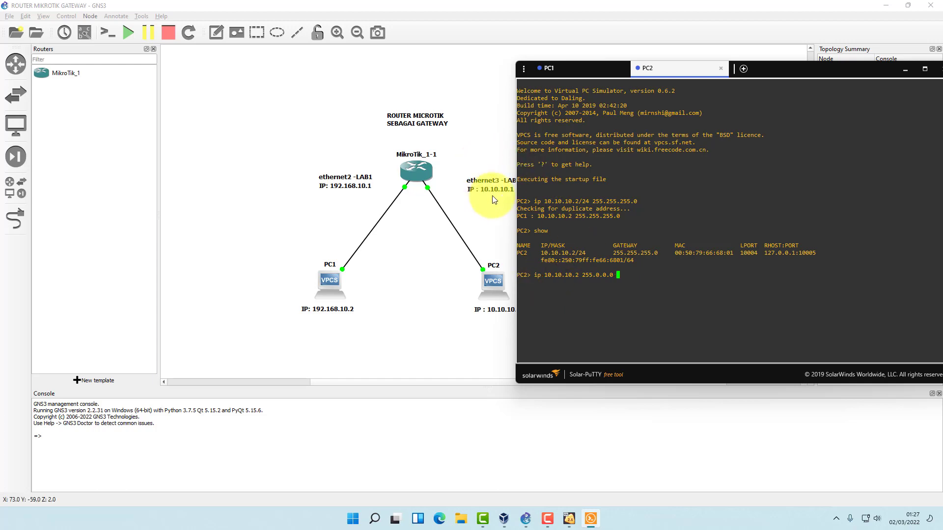
text(10.10.10.1)
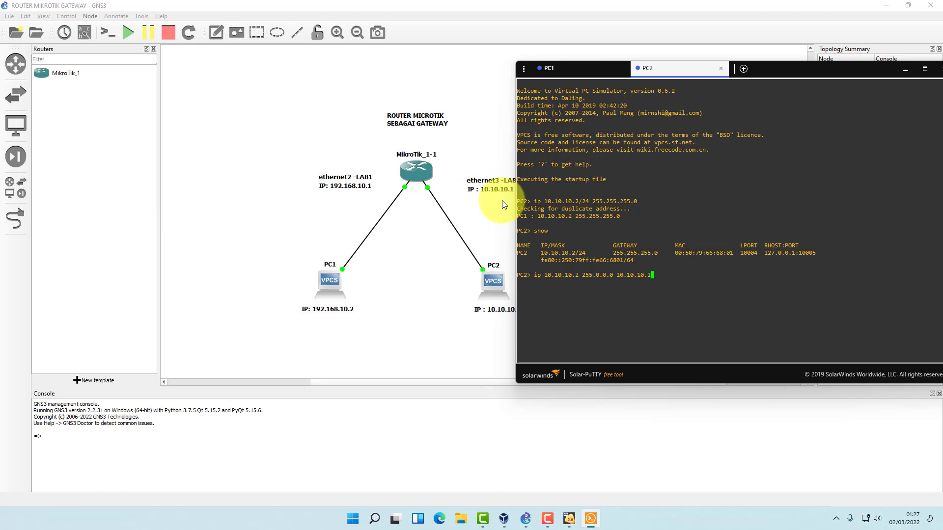
key(Return)
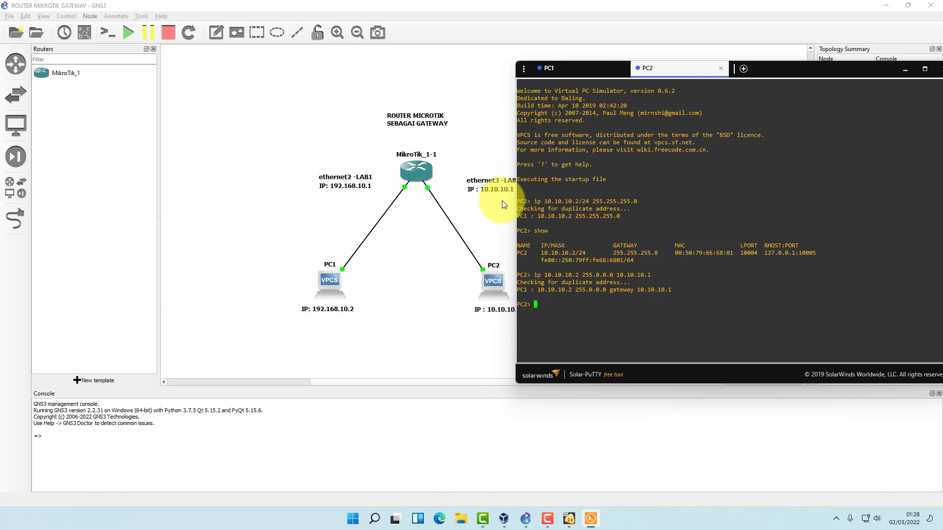
Show PC2's settings, listing 10.10.10.2/8 with gateway 10.10.10.1.
text(show)
key(Return)
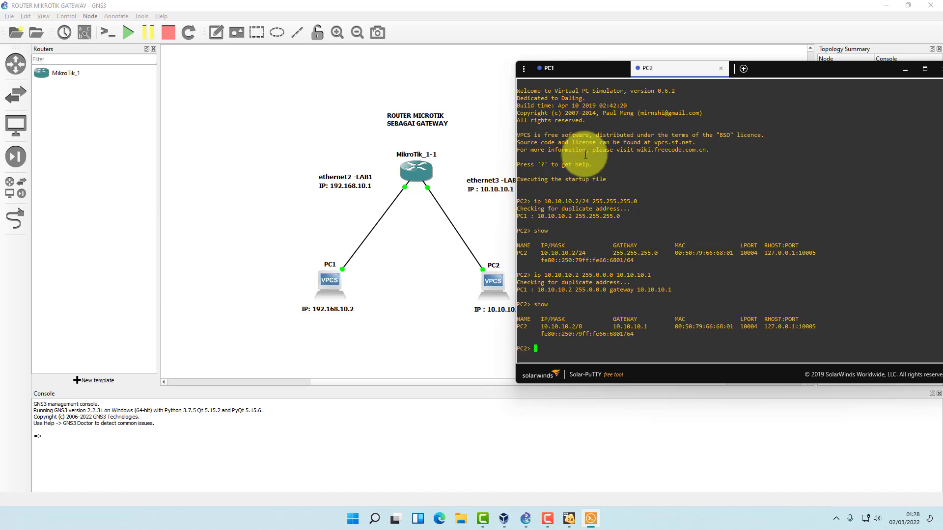
drag(764, 72, 800, 52)
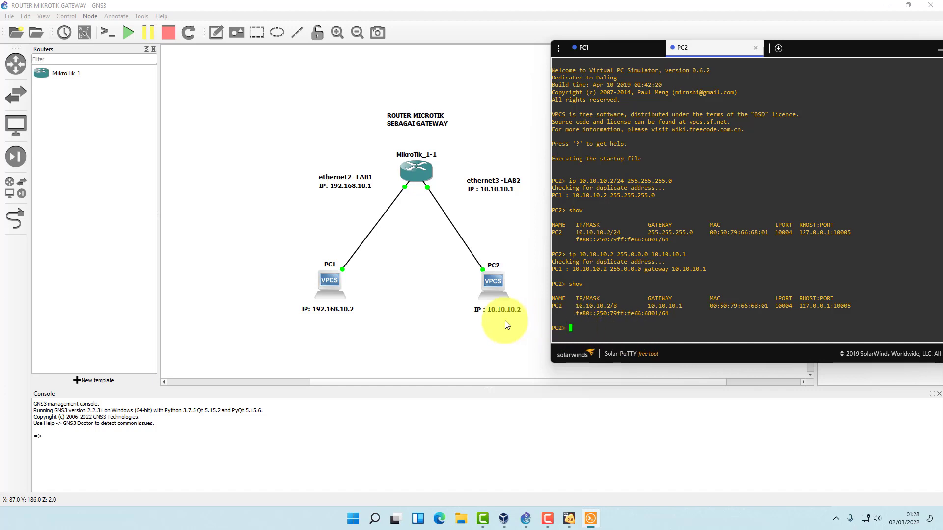
Ping the gateway 192.168.10.1 from PC2, receiving 5 replies.
text(ing 192.168.10.)
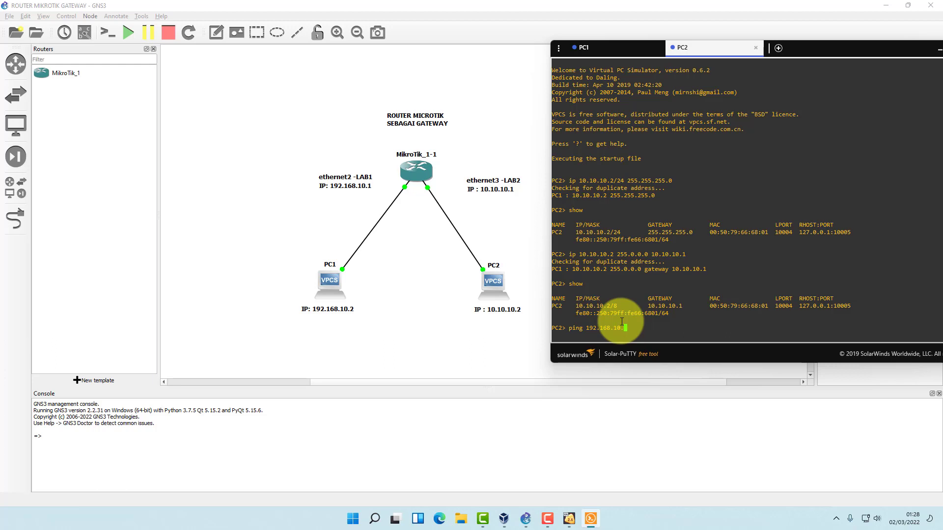
text(1)
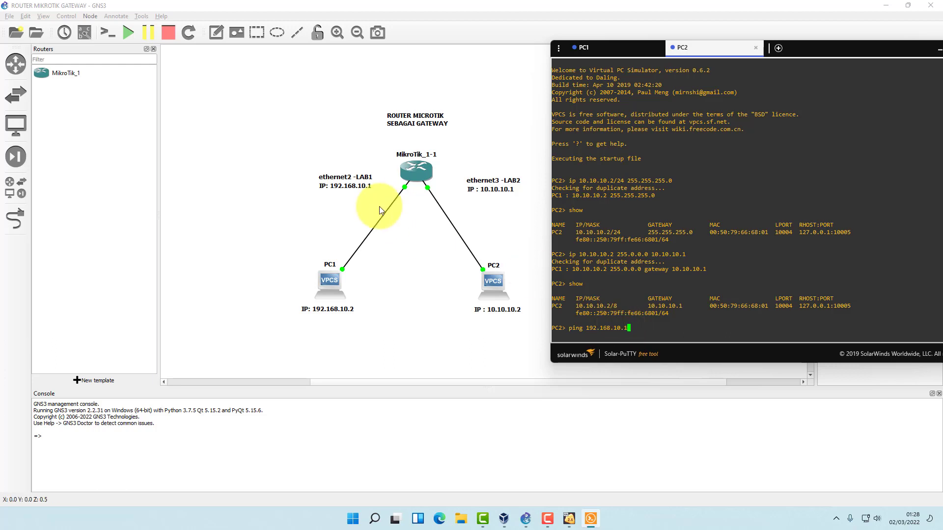
key(Return)
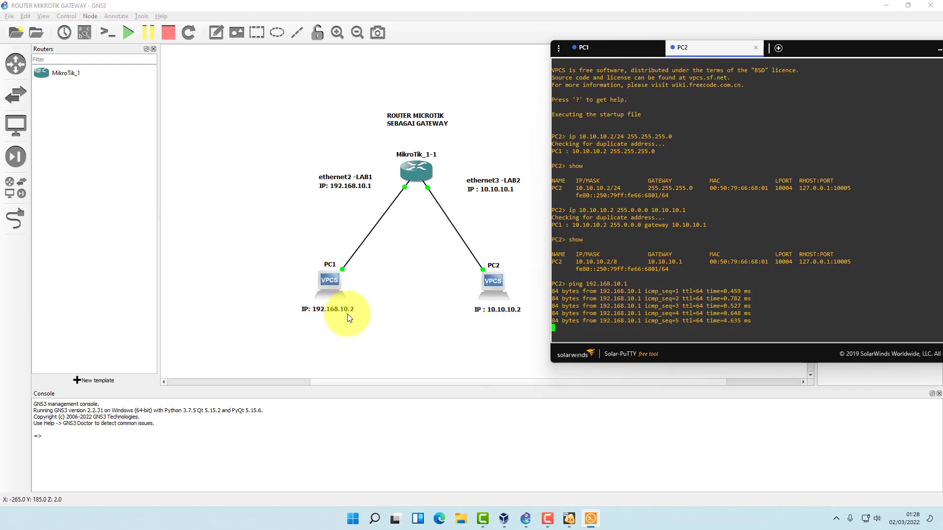
key(Return)
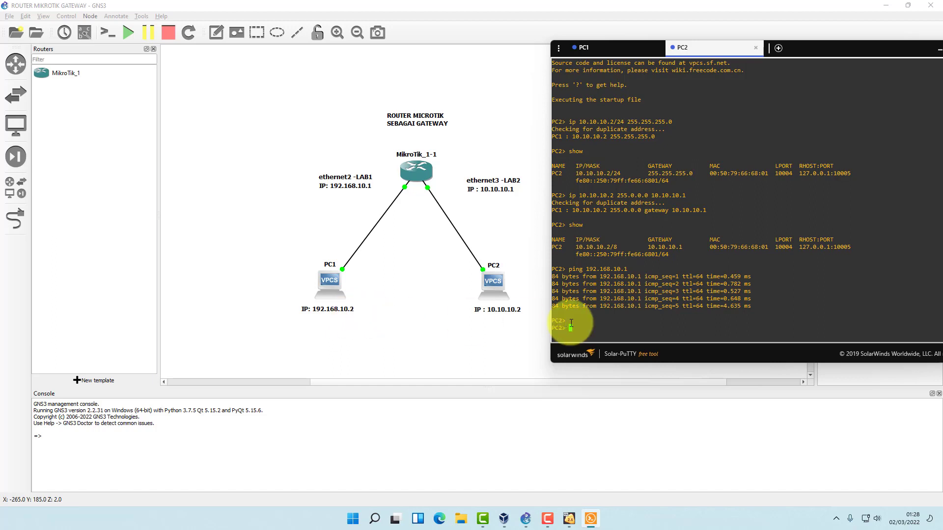
Ping PC1 at 192.168.10.2 from PC2, answering after two timeouts.
text(ping 192)
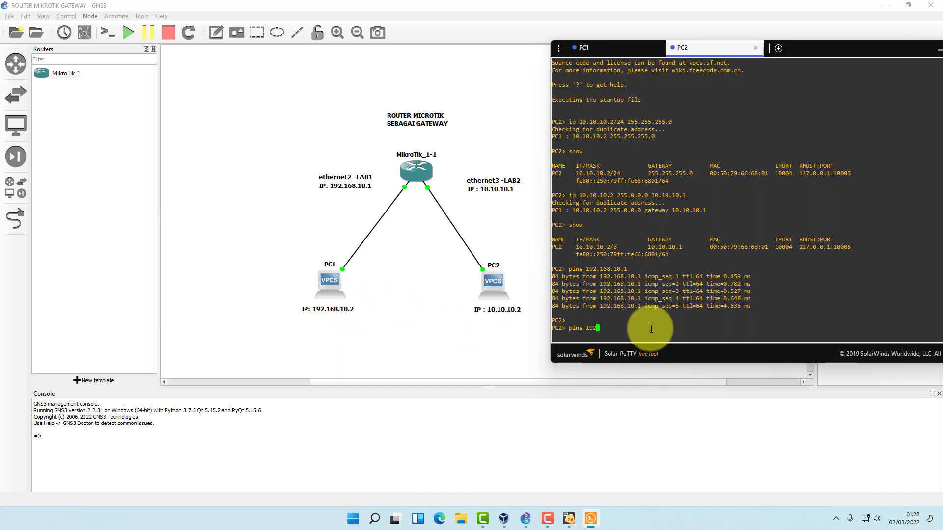
text(.1638.)
key(BackSpace)
text(8.10.2)
key(Return)
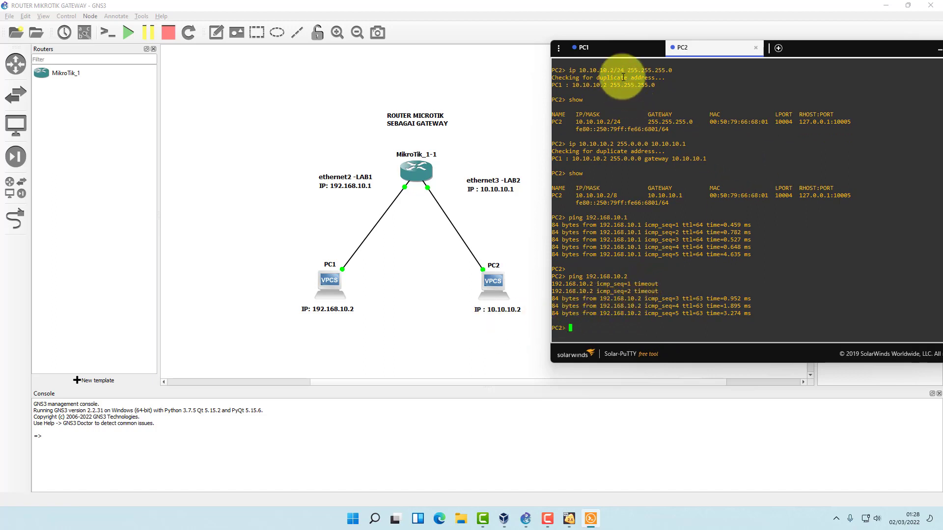
Ping PC2 at 10.10.10.2 from PC1, getting 5 replies with ttl=63.
click(614, 52)
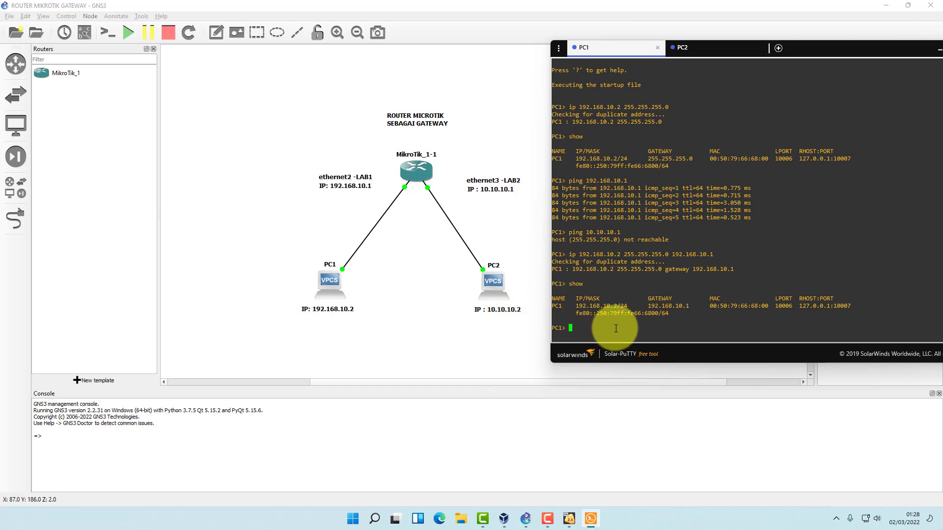
text(ping )
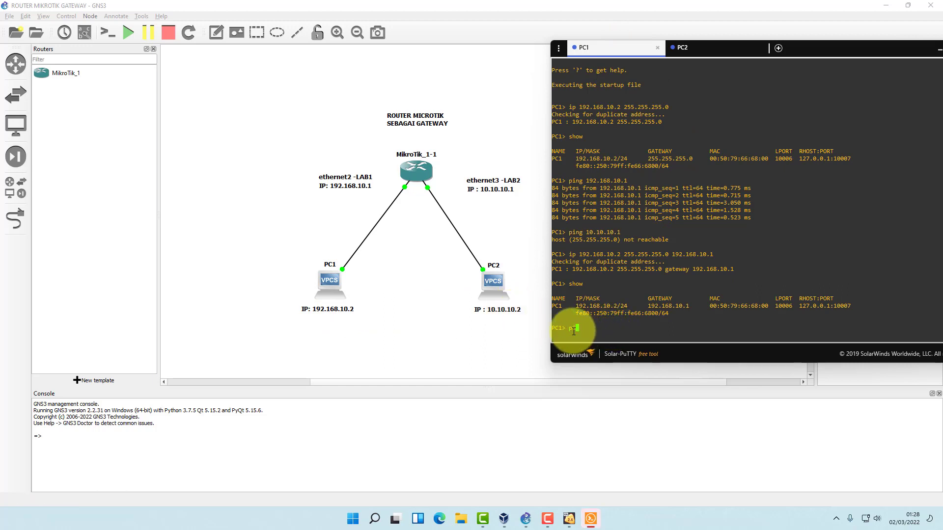
text(10.10.10.2)
key(Return)
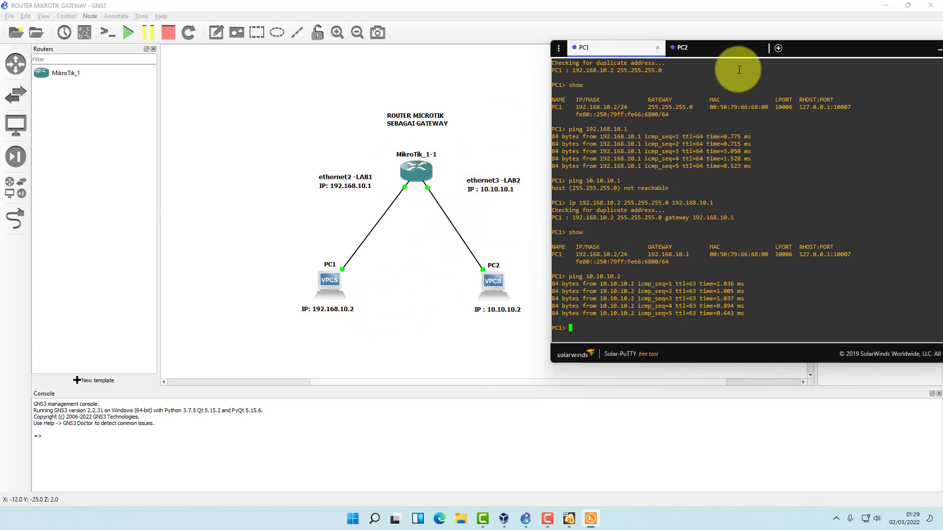
Close the Solar-PuTTY console window, leaving only the GNS3 topology.
drag(807, 49, 490, 75)
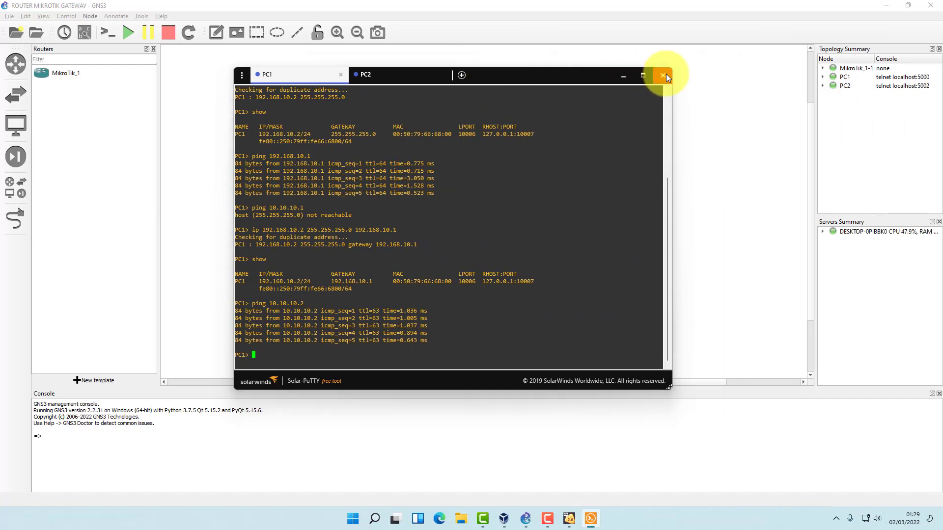
drag(552, 76, 624, 66)
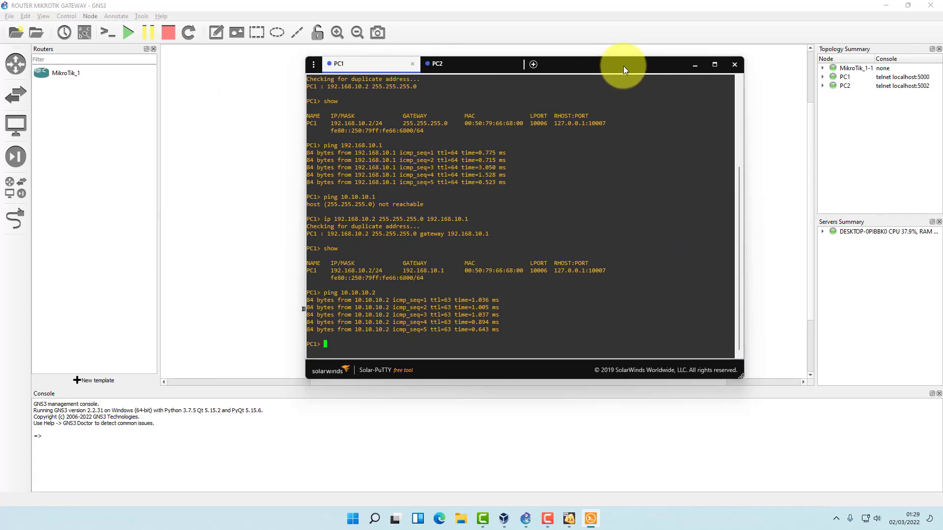
click(733, 65)
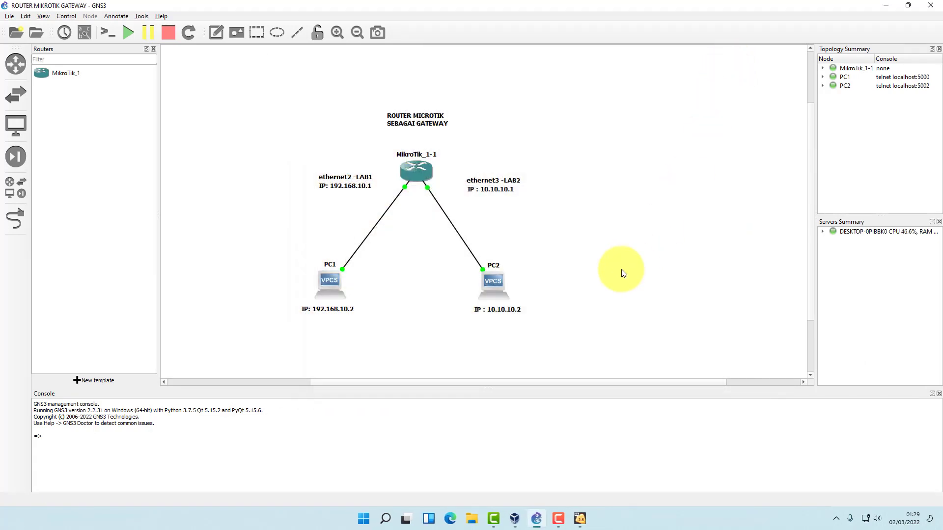